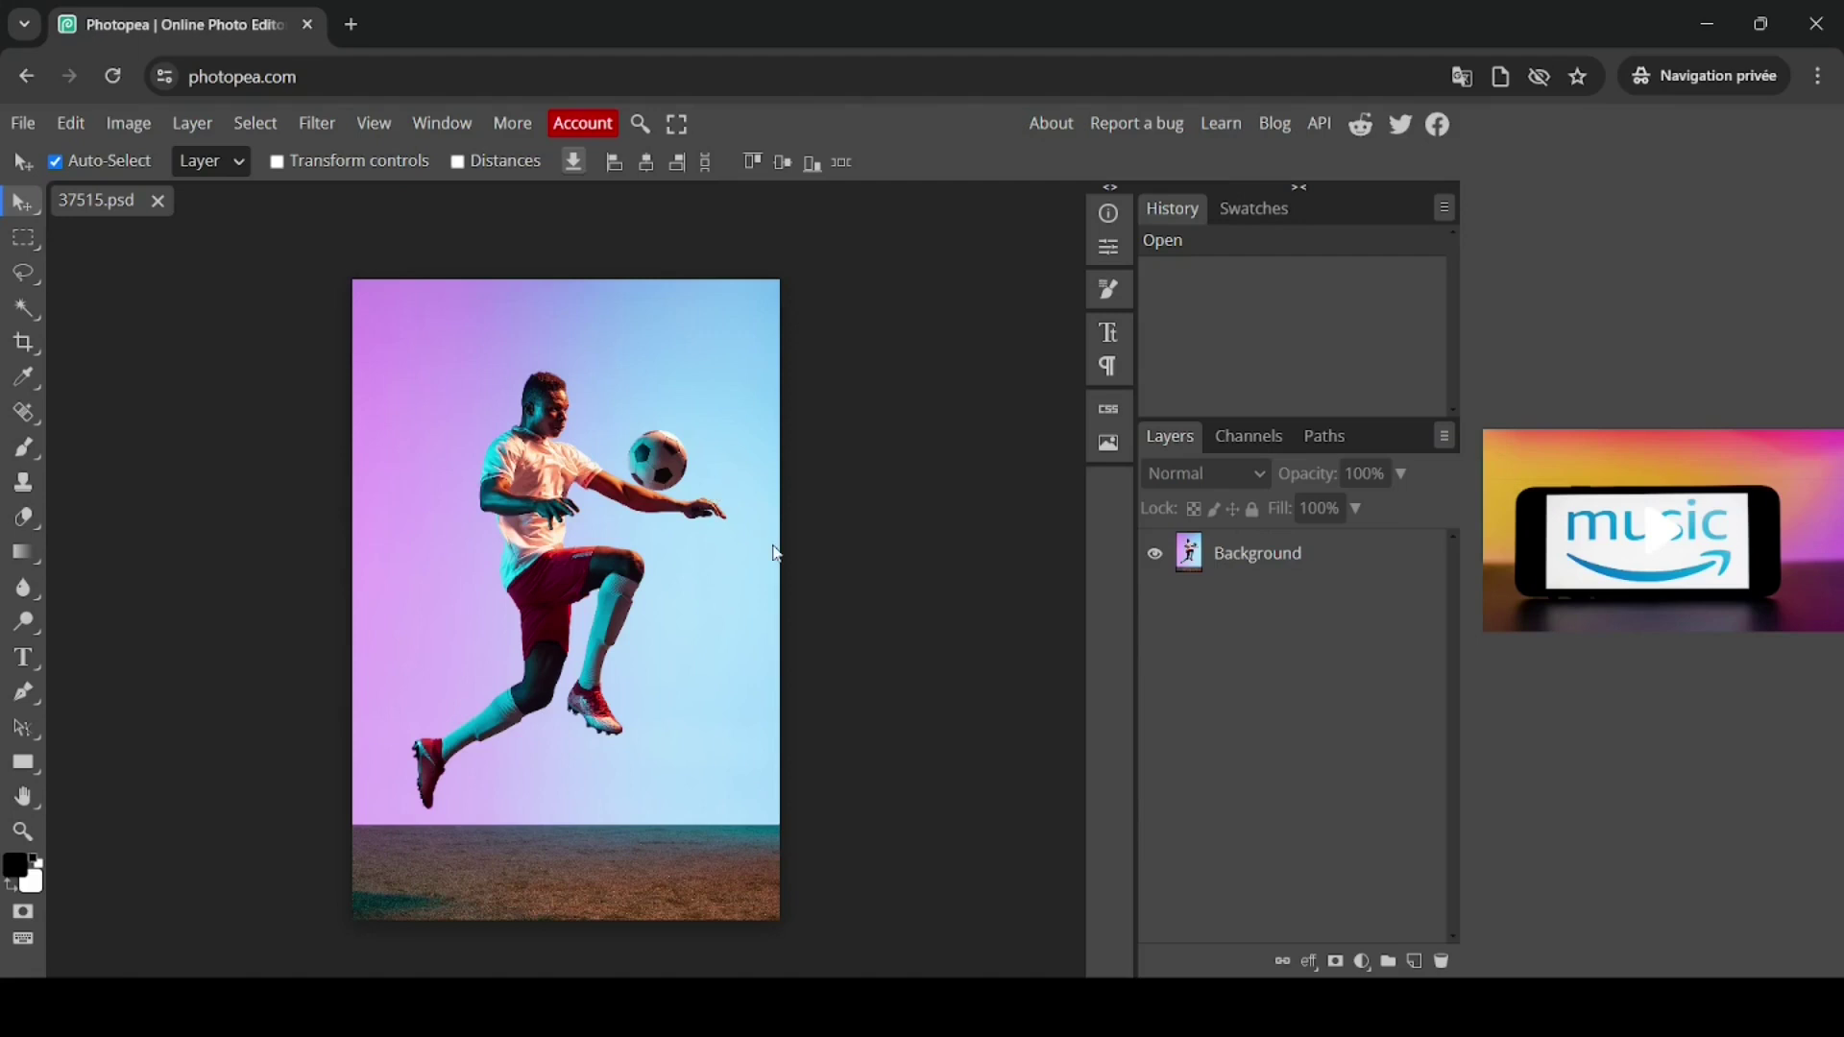
- Duplicate the Background layer as Layer 1 and hide the original Background
right_click(1215, 557)
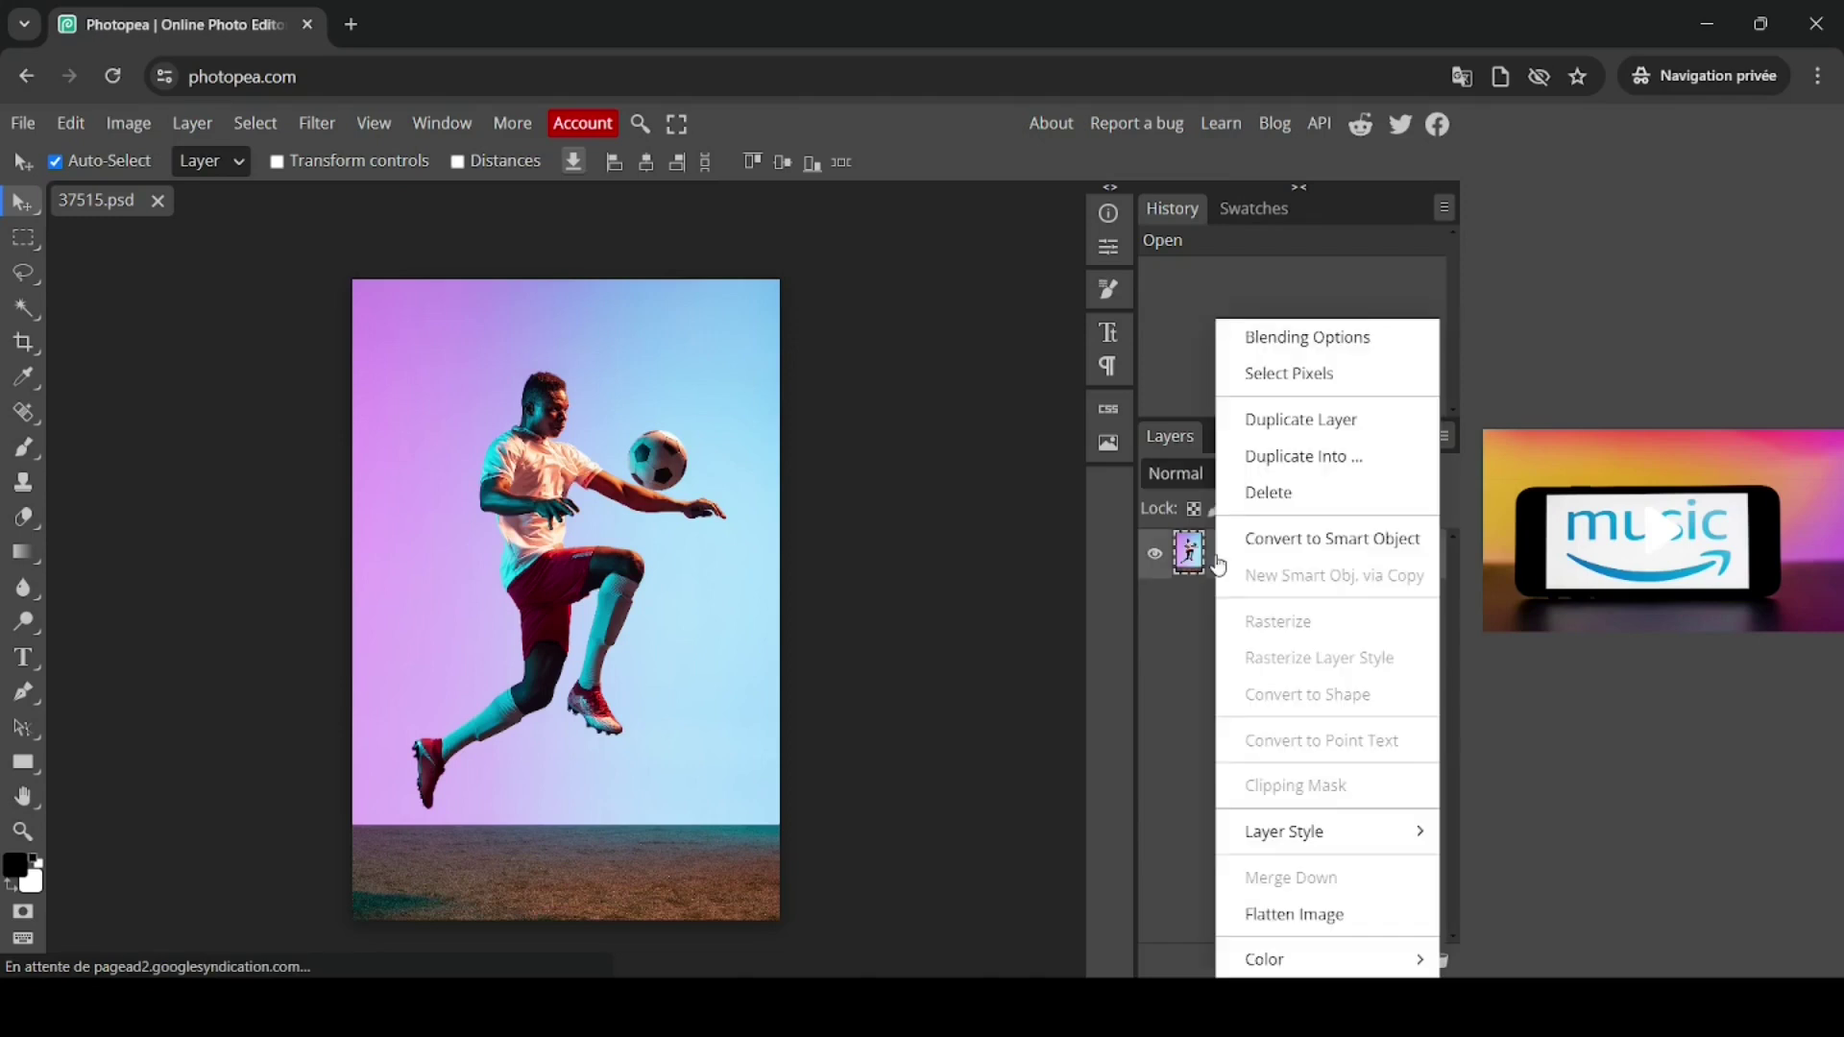
click(1316, 420)
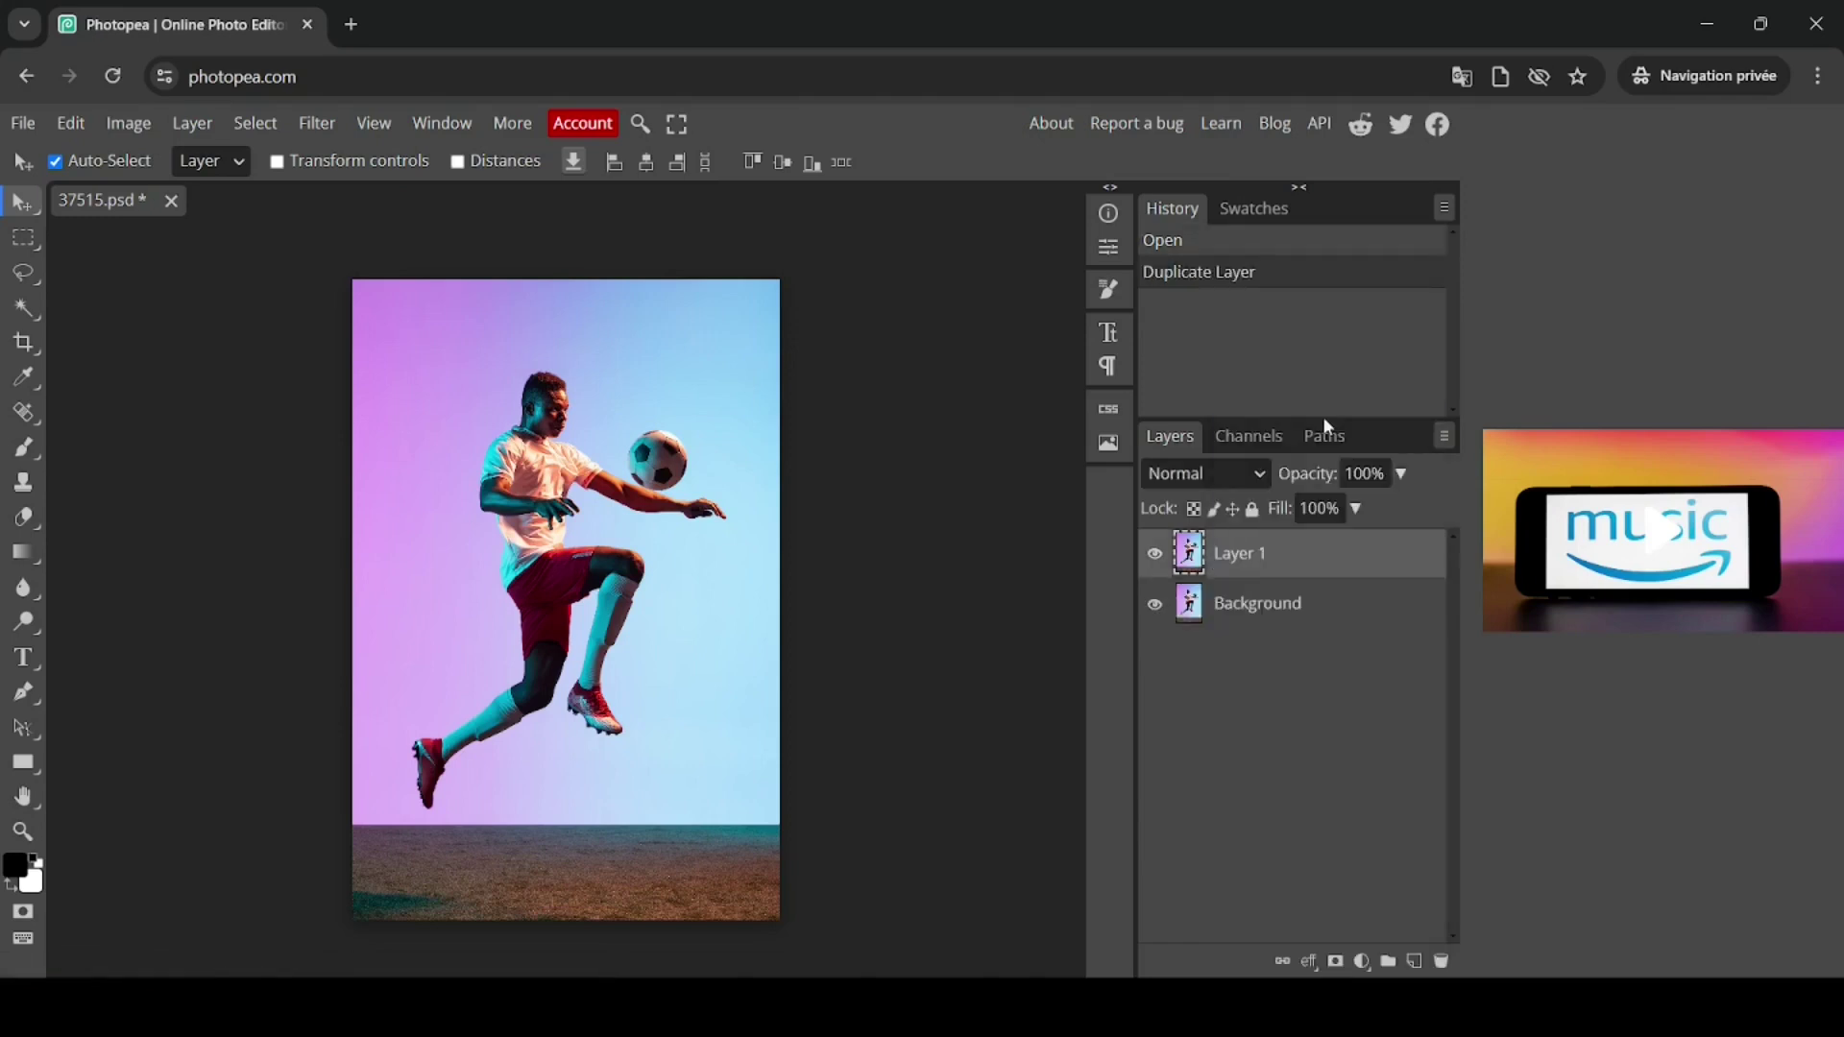
click(1155, 608)
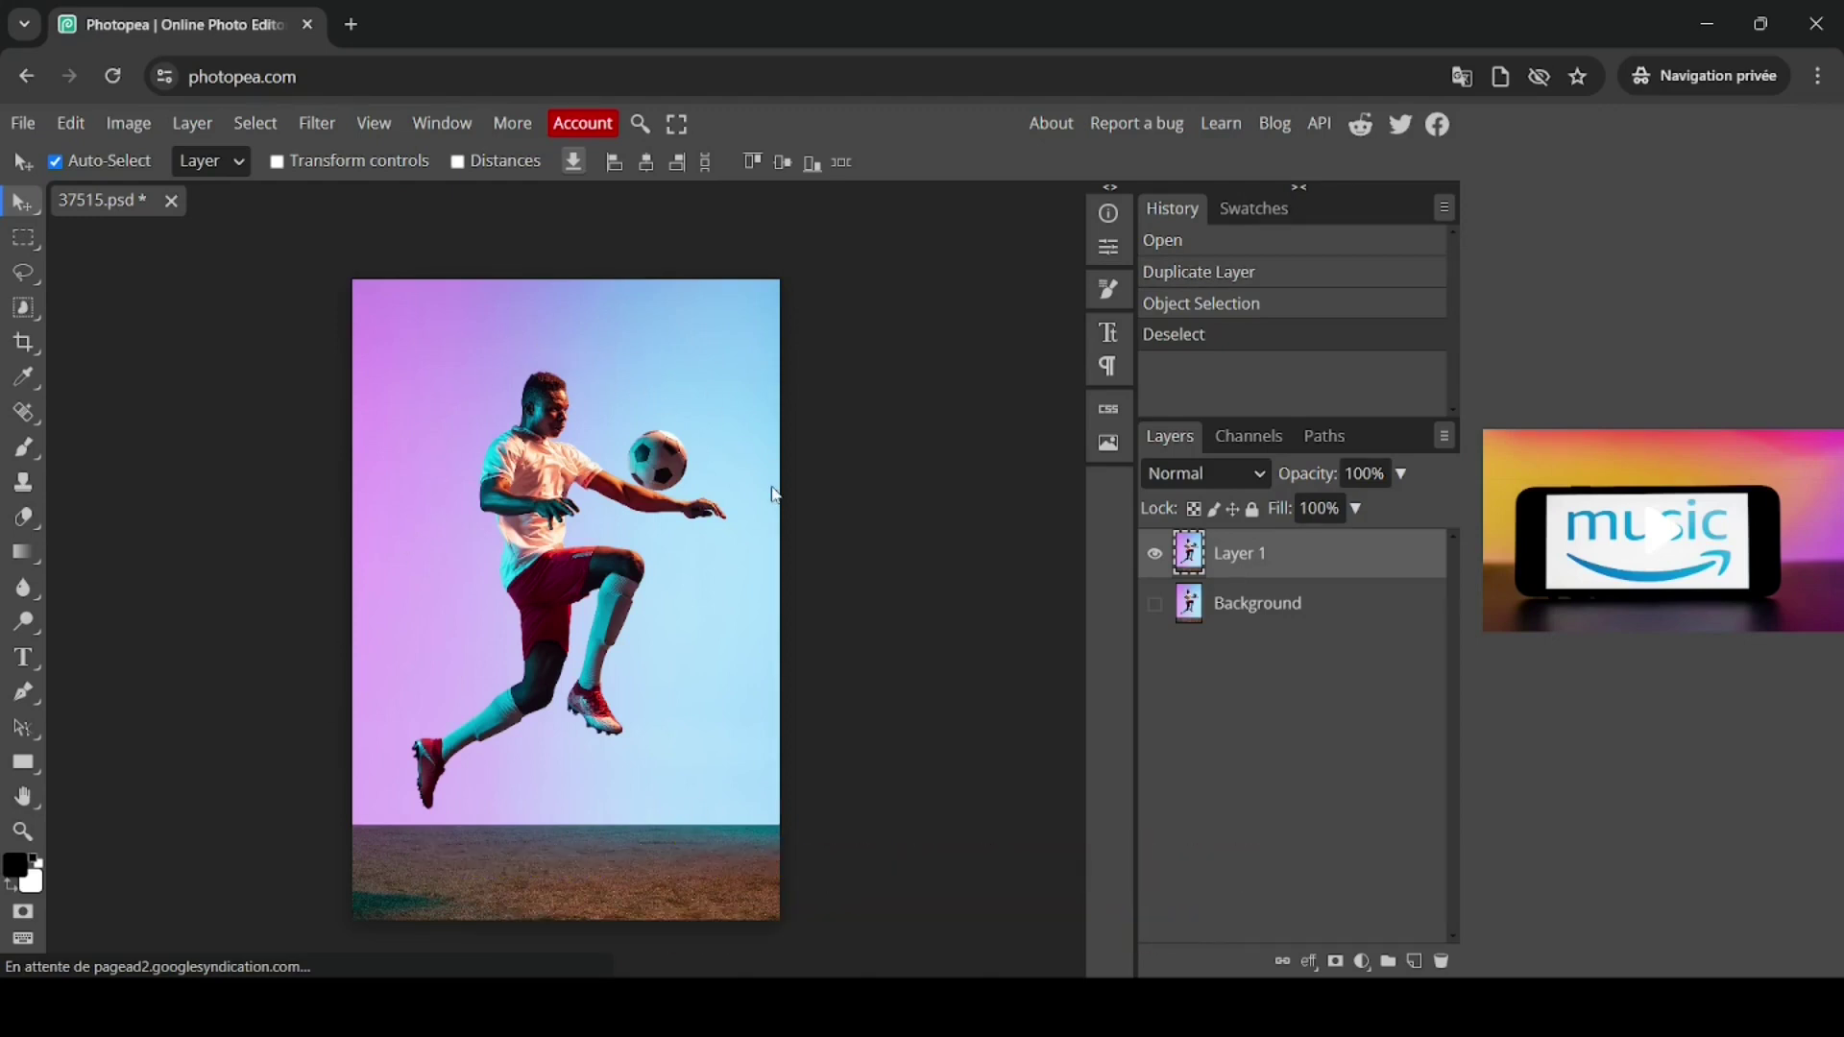
- Remove the coloured backdrop from Layer 1 with Remove BG and apply the raster mask
click(256, 123)
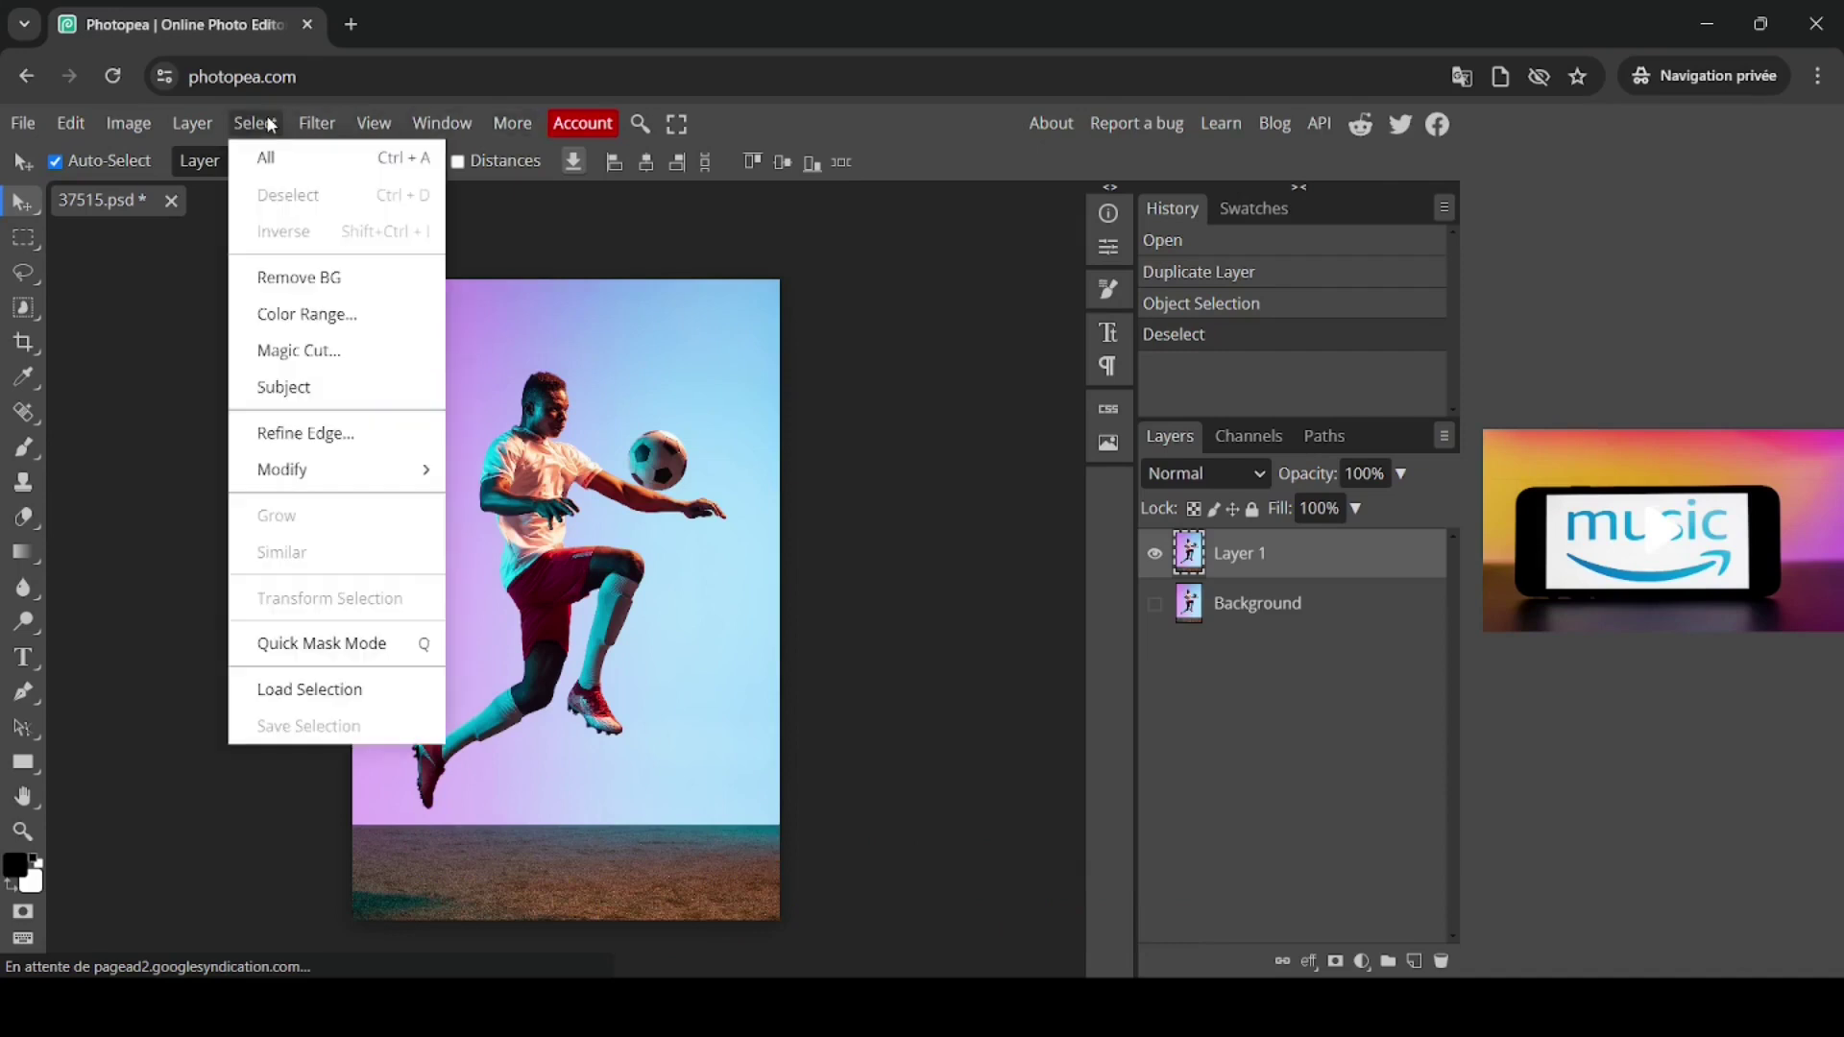
click(352, 281)
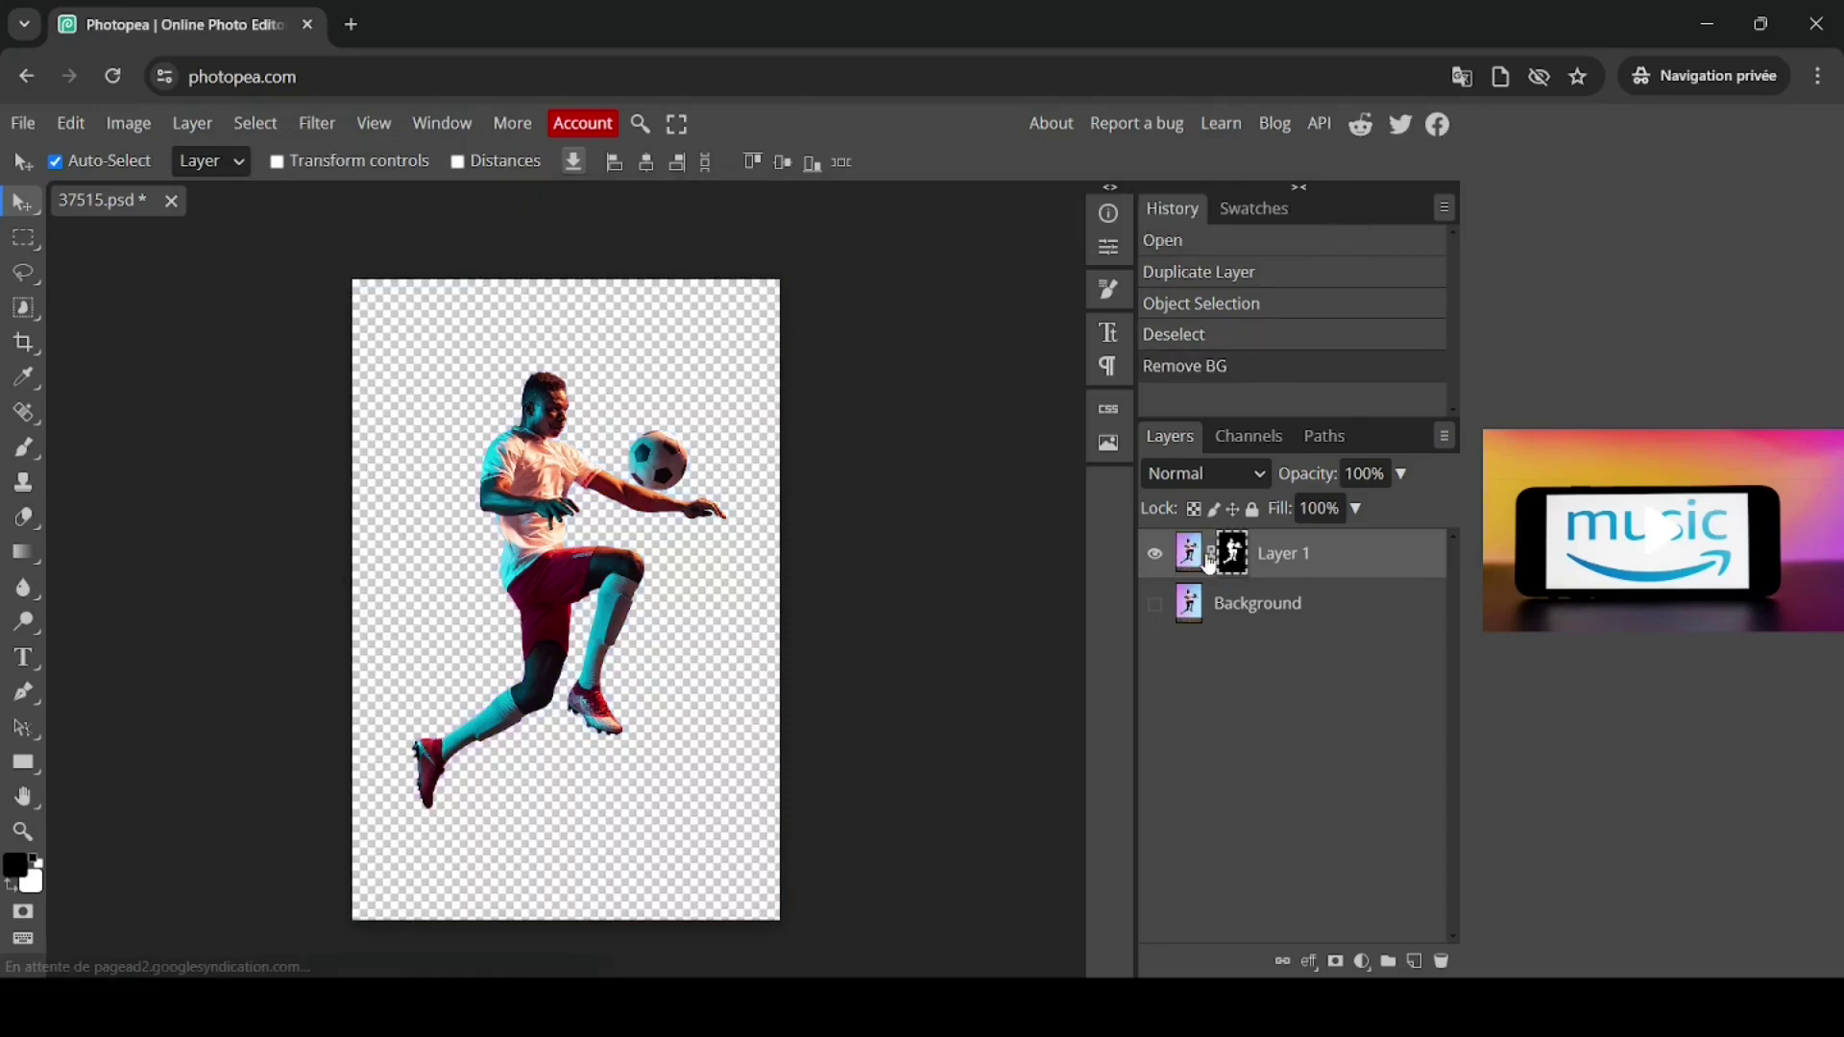
click(192, 125)
mouse_move(286, 483)
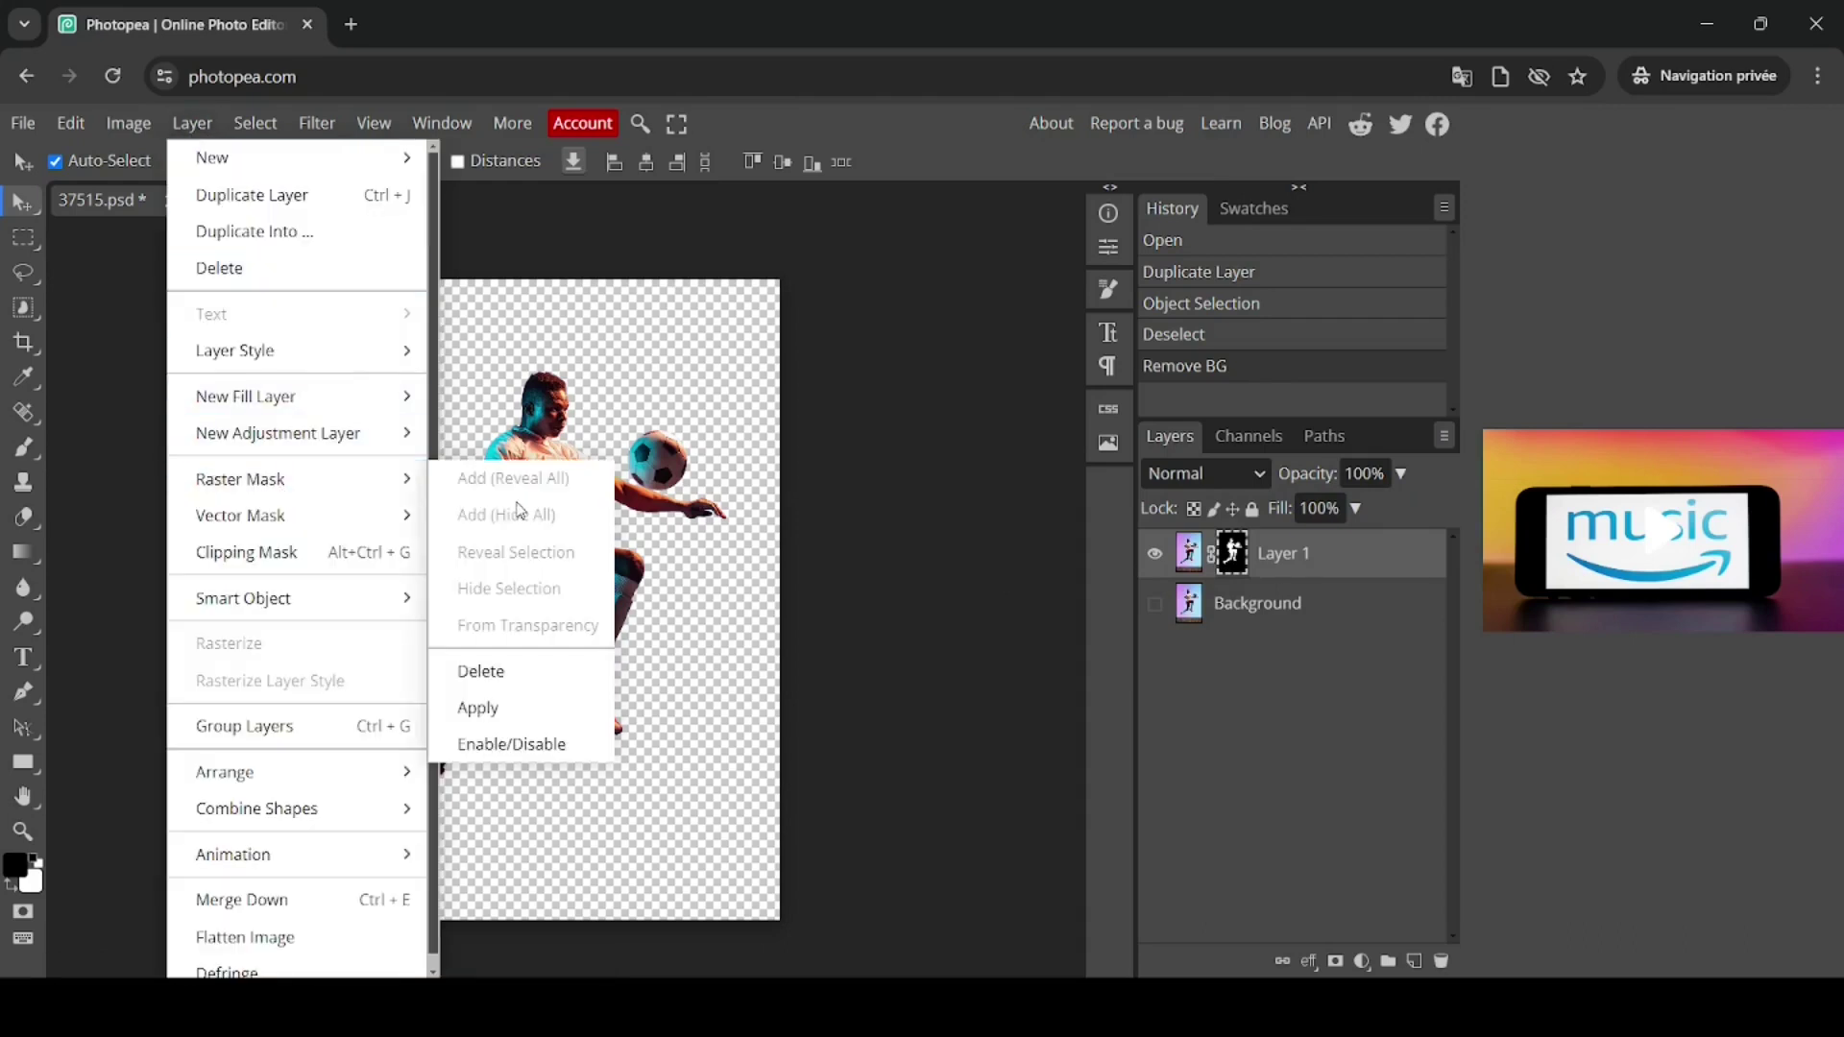
click(509, 711)
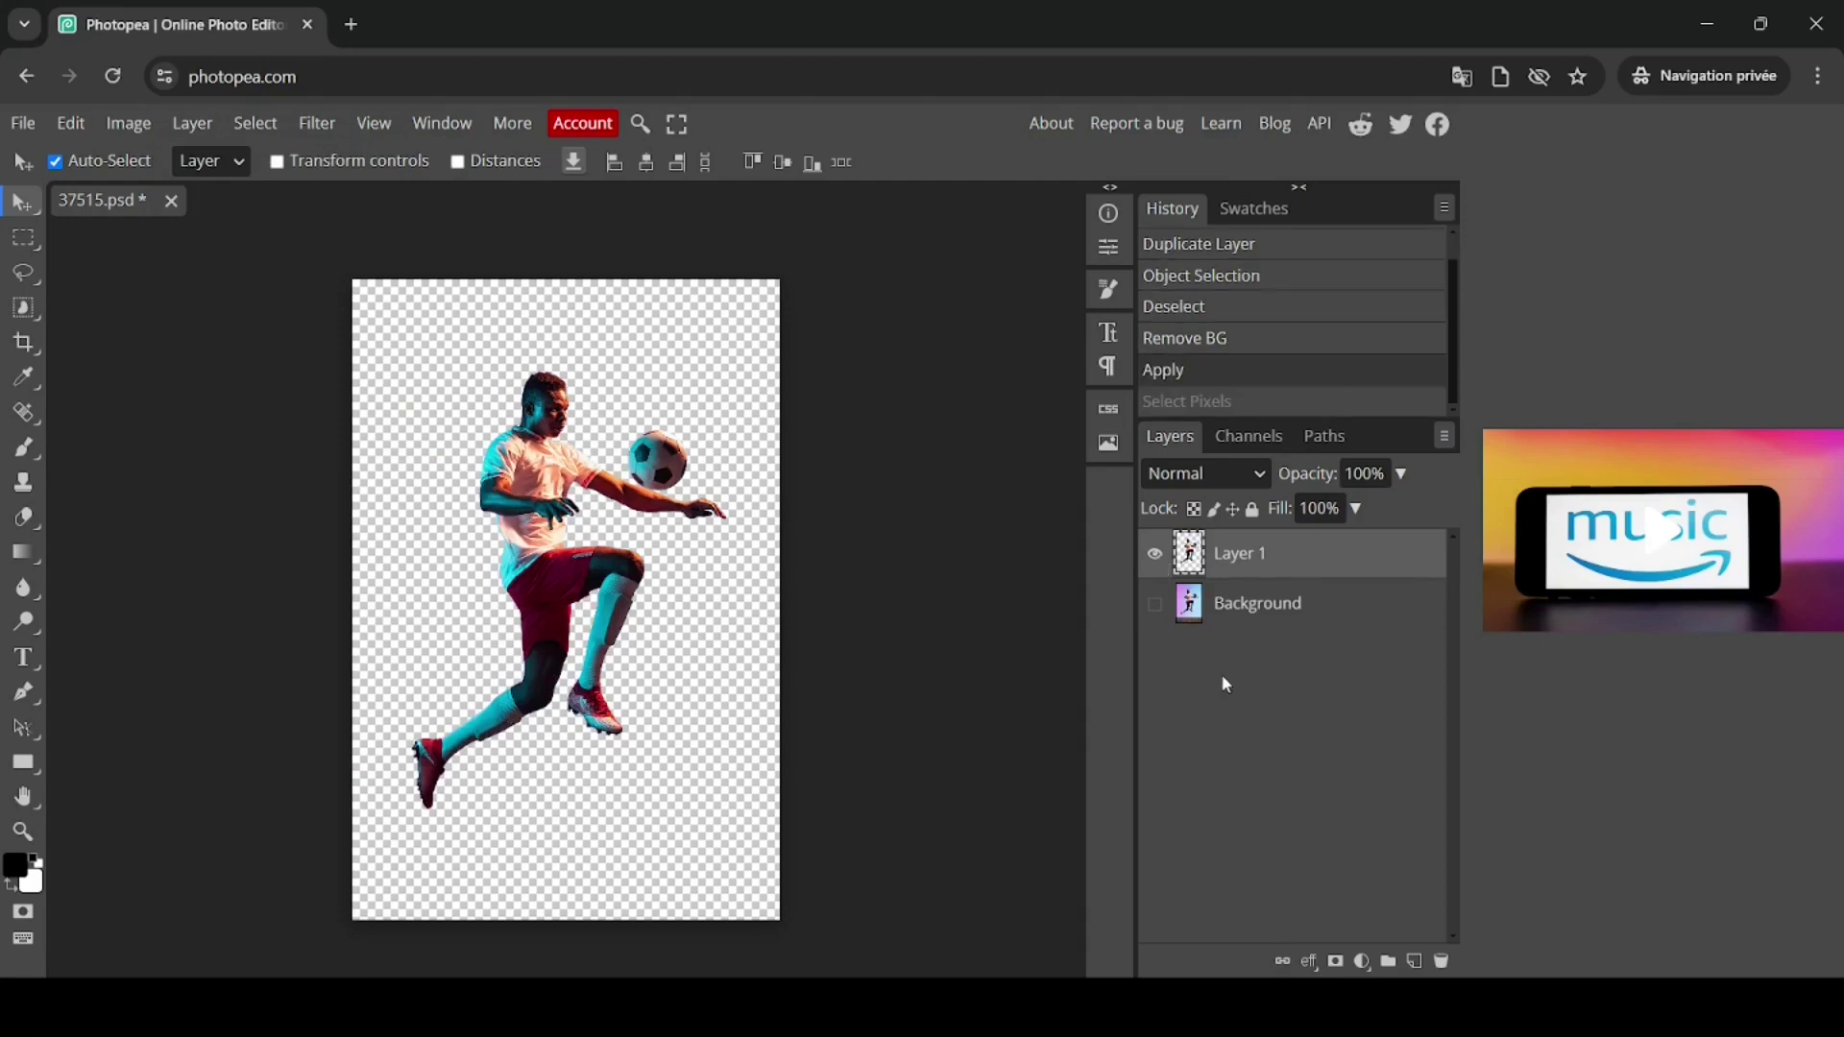
- Add a new Layer 2 and move it beneath Layer 1
click(1416, 963)
drag(1197, 557, 1198, 626)
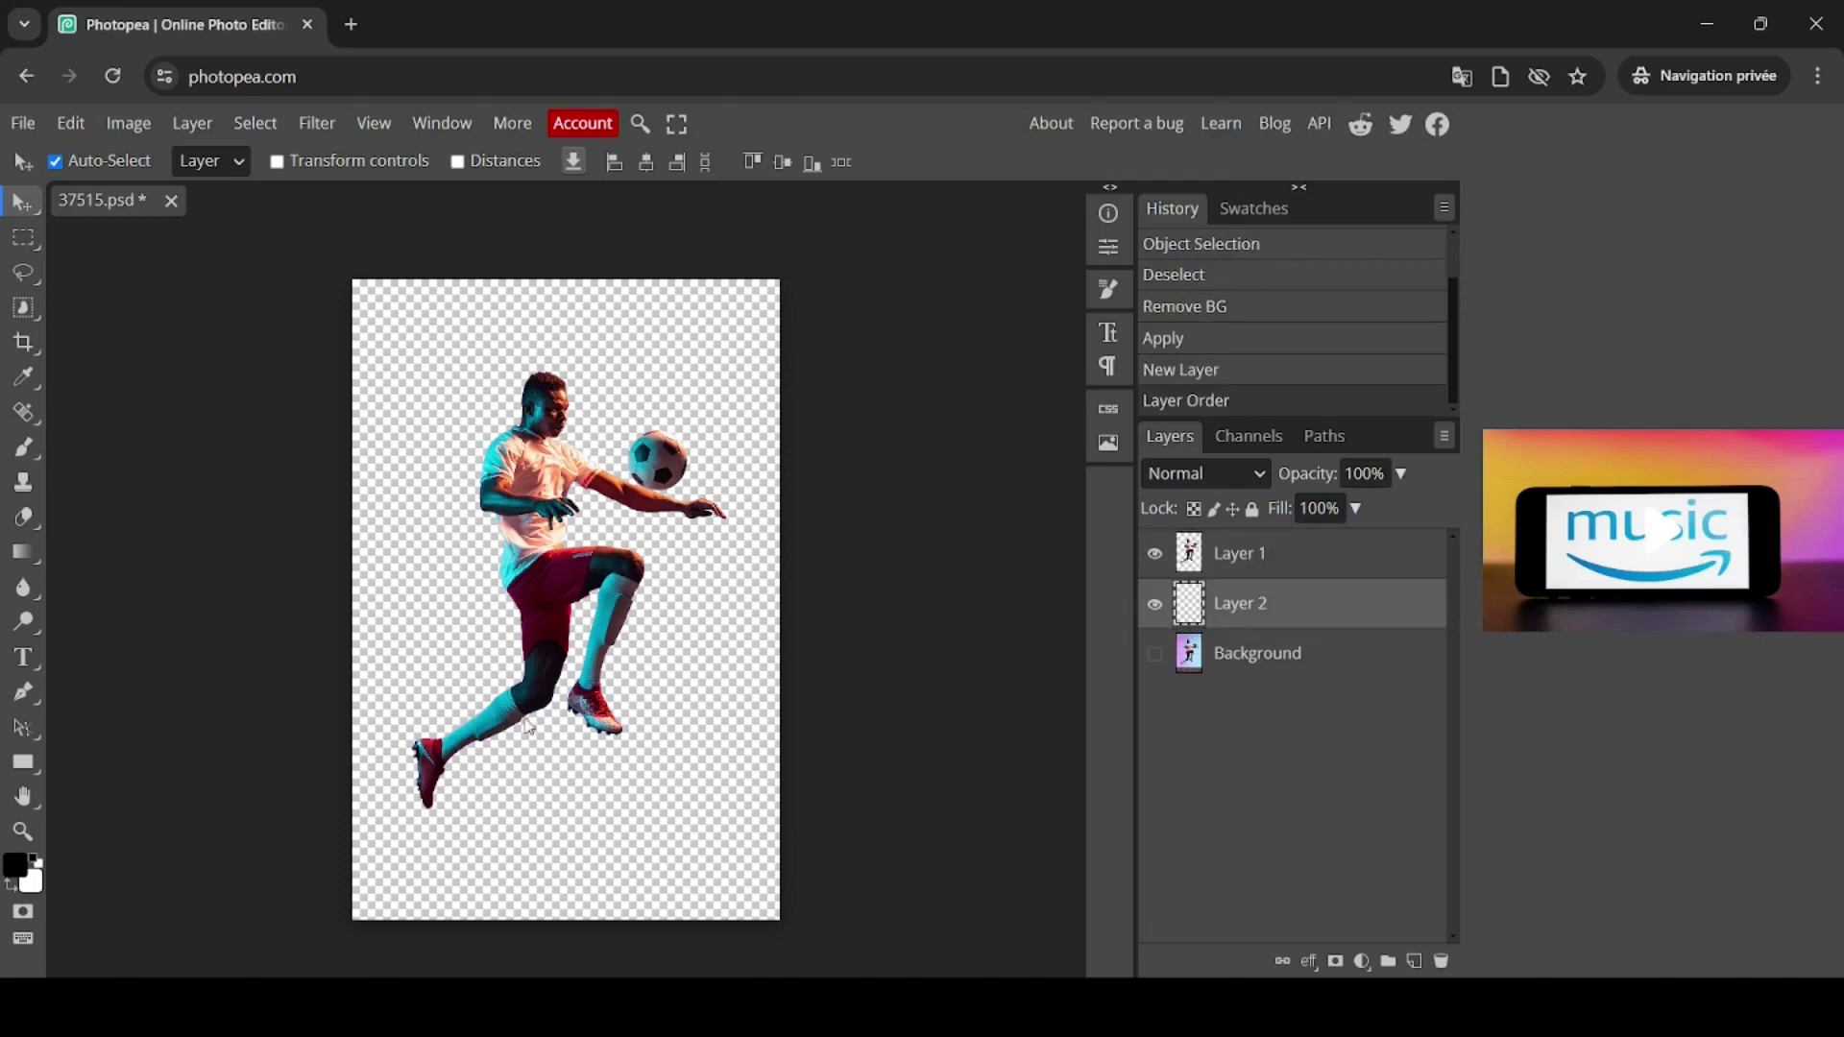
key(ctrl+z)
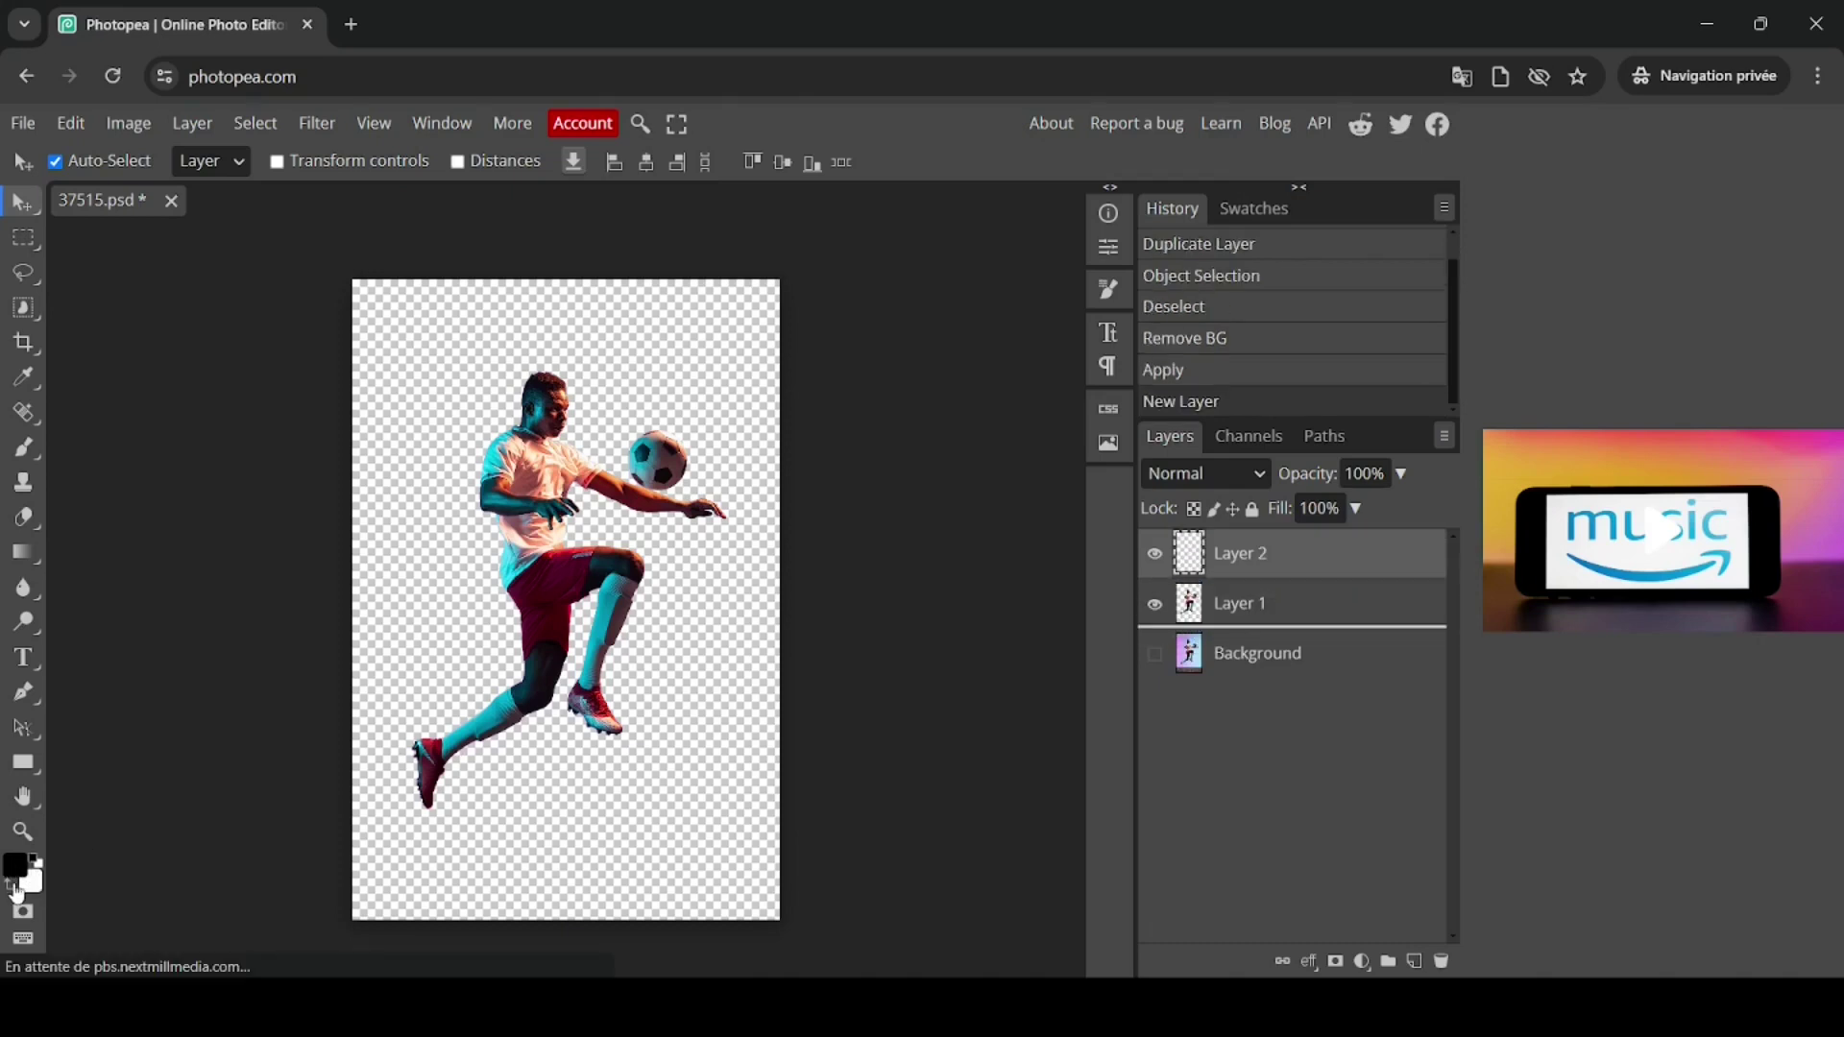
key(ctrl+shift+z)
- Fill Layer 2 with white using the Paint Bucket, toggling Layer 1 to check the fill
key(x)
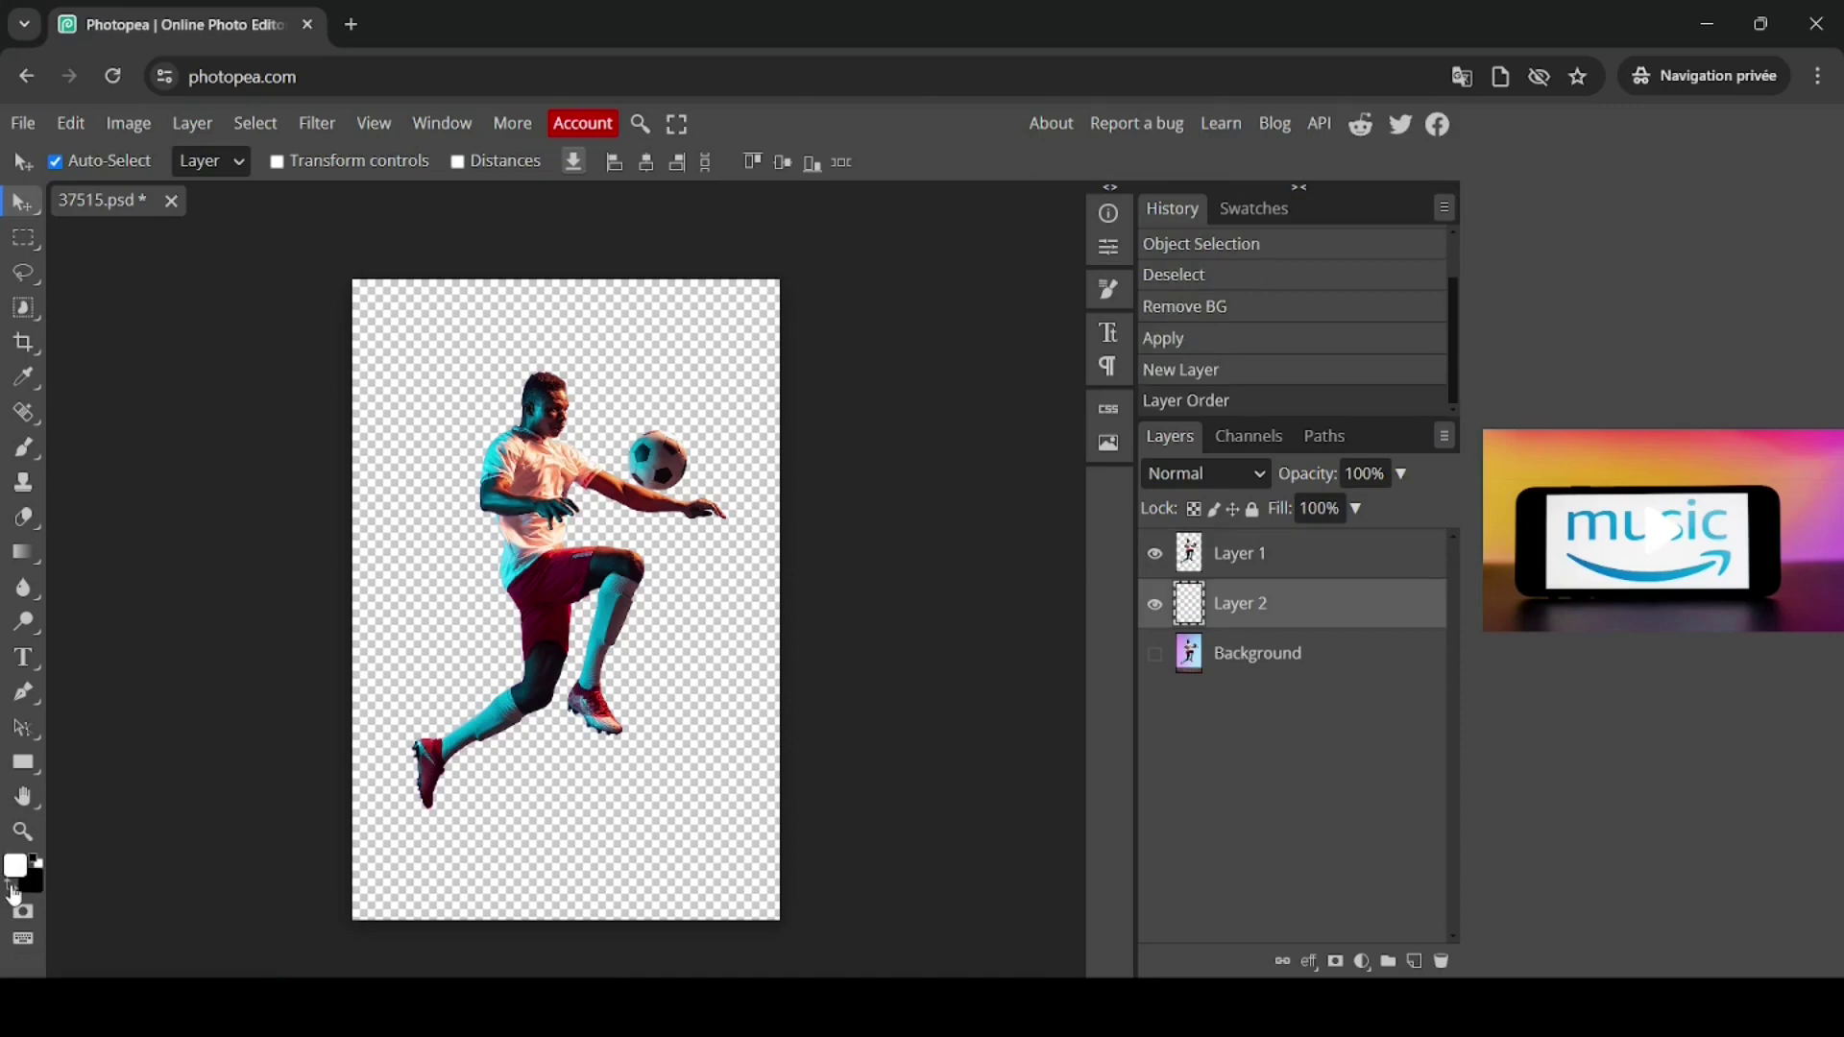
click(27, 554)
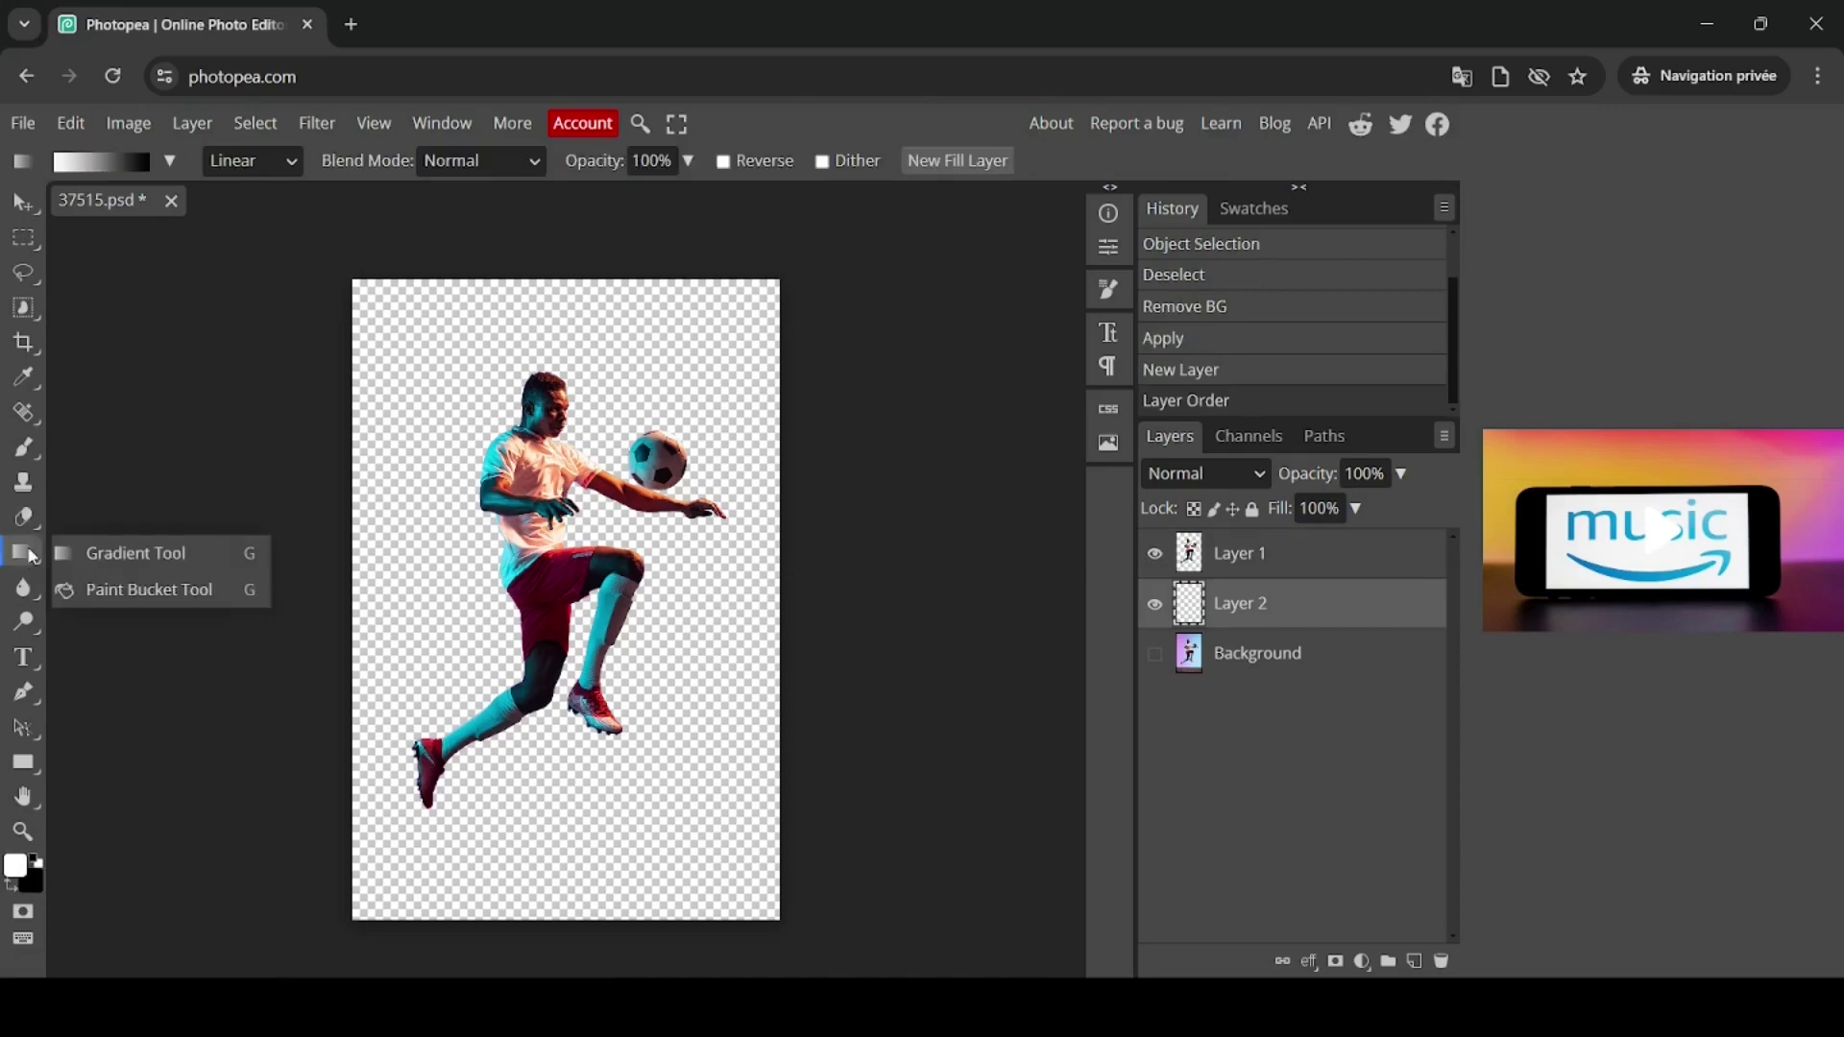
click(203, 602)
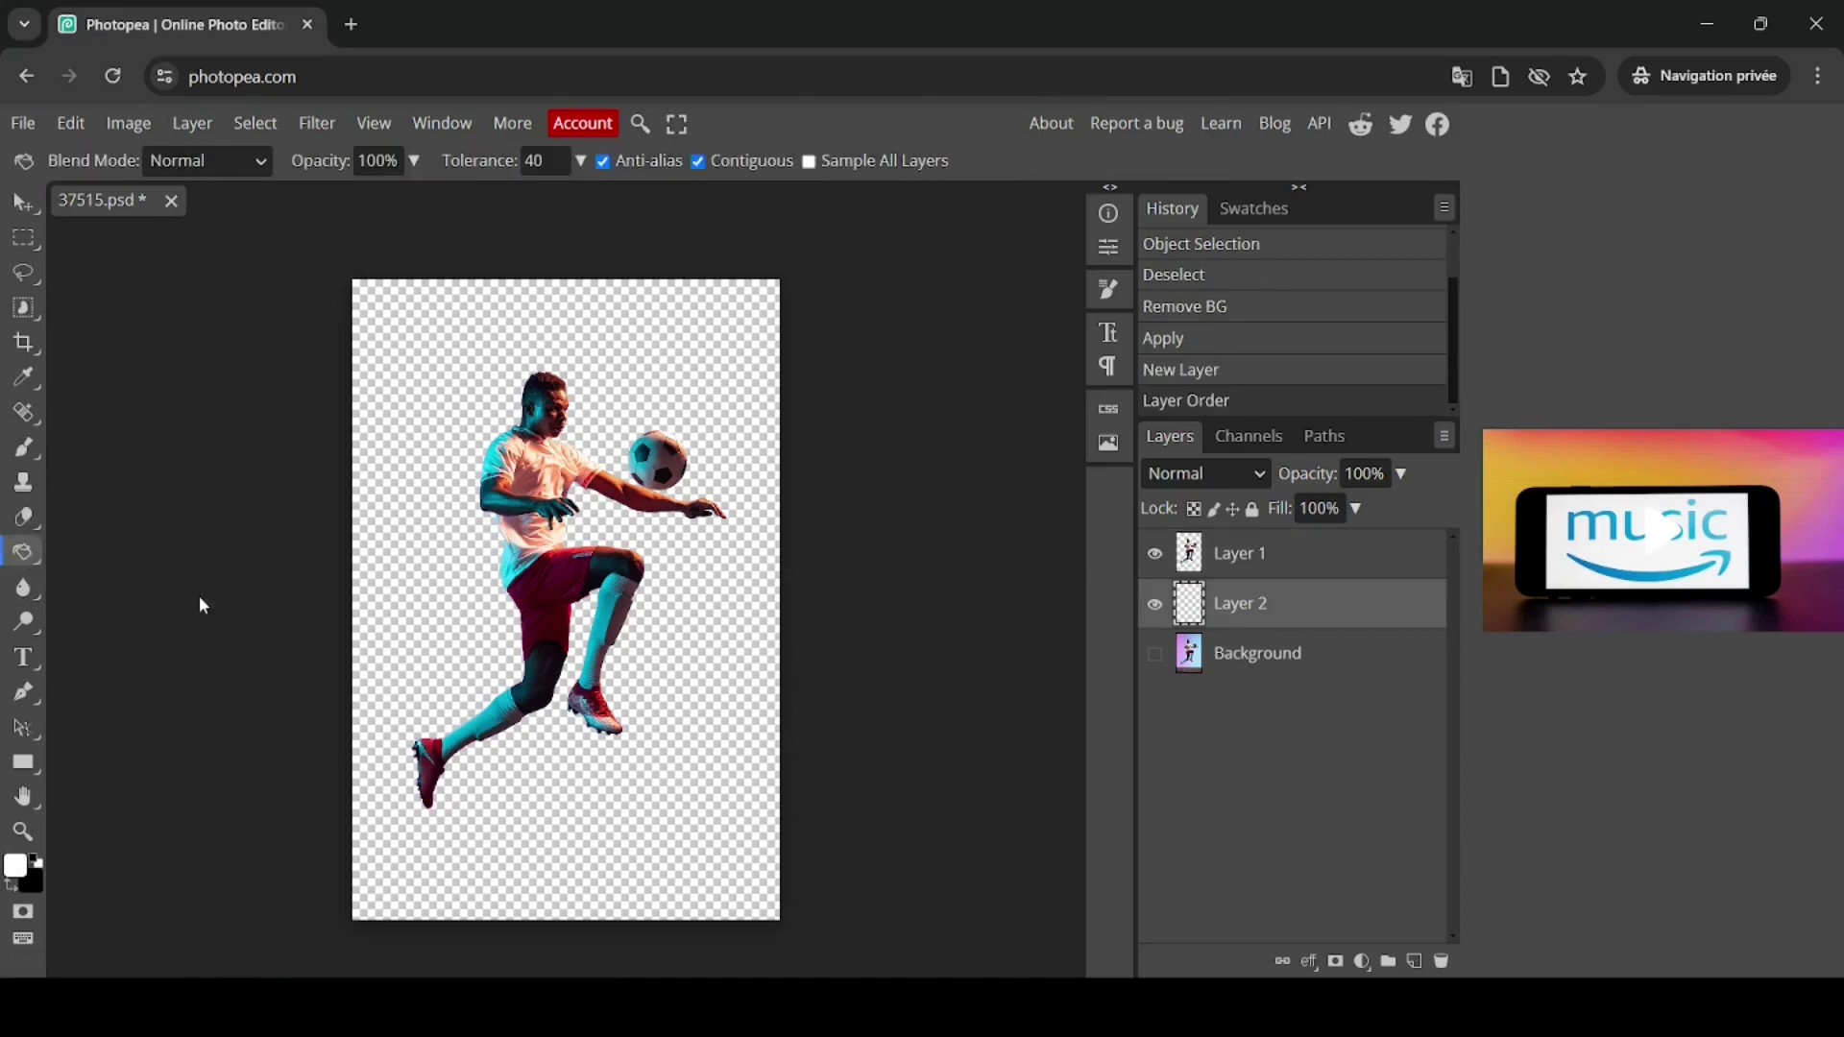
click(661, 834)
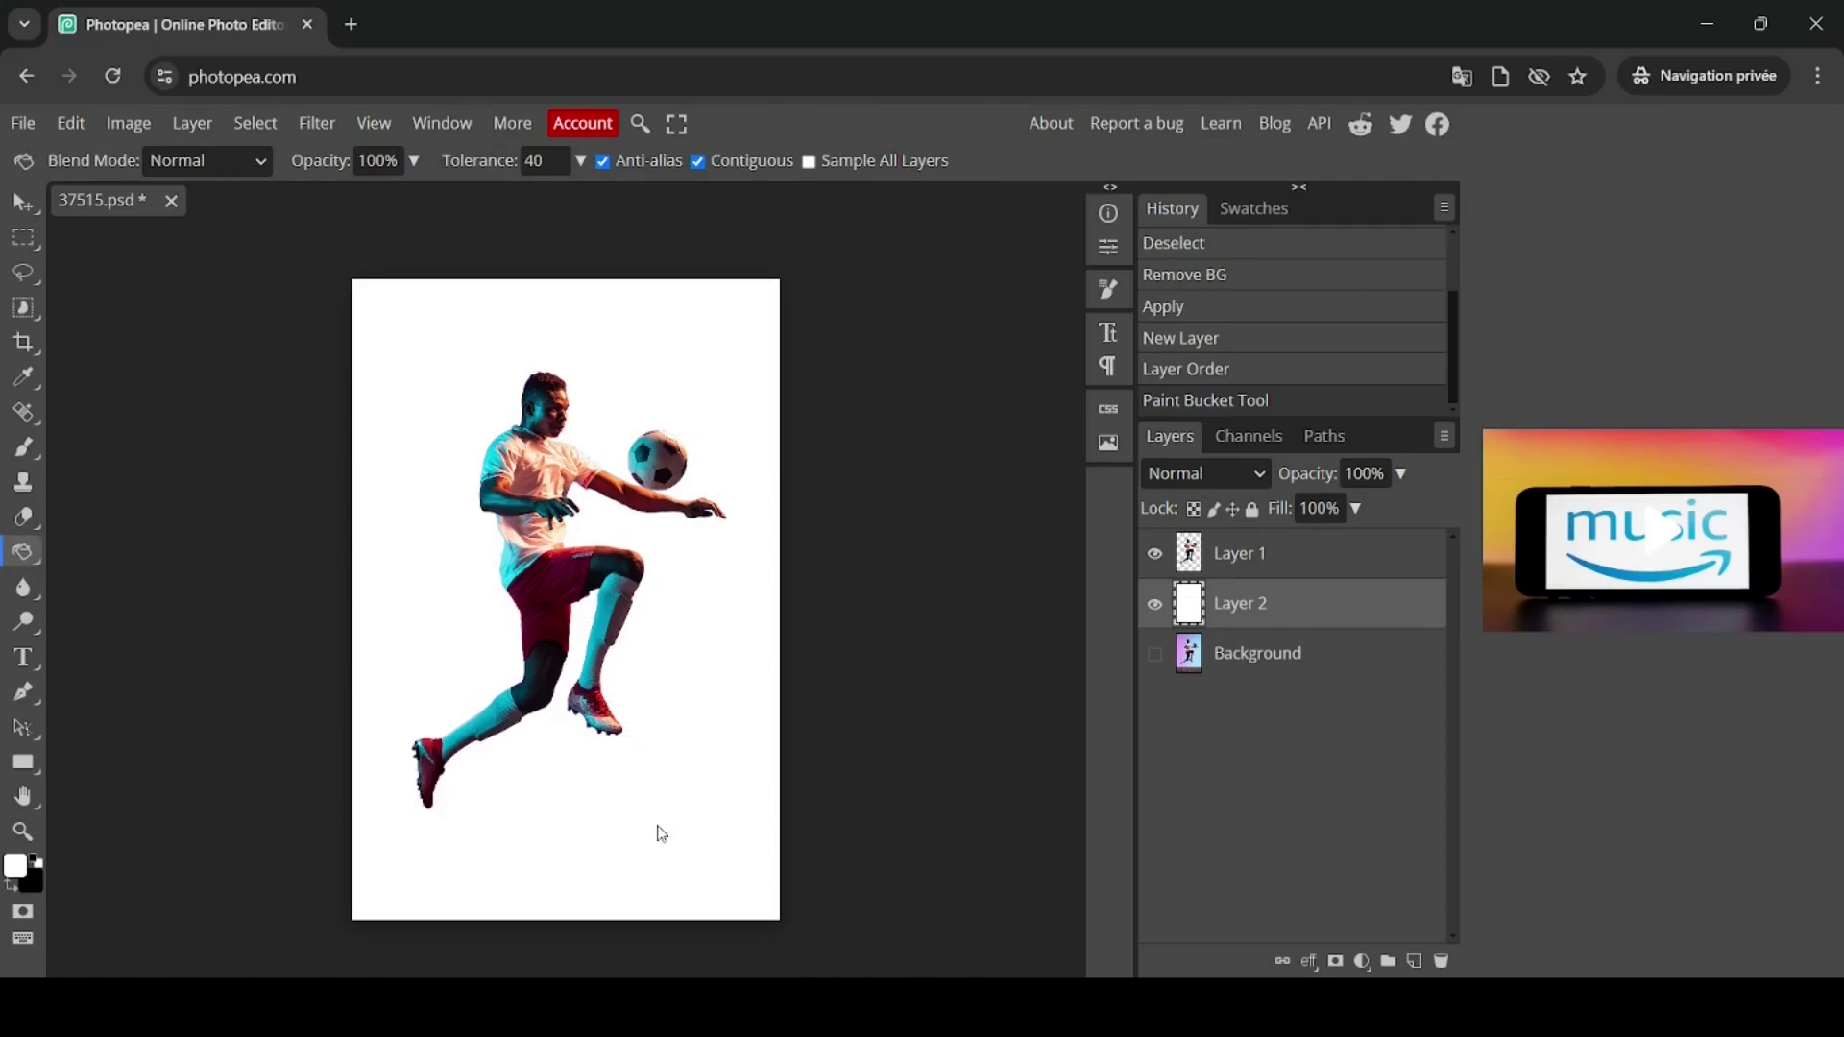
click(1176, 566)
click(1154, 554)
click(1153, 555)
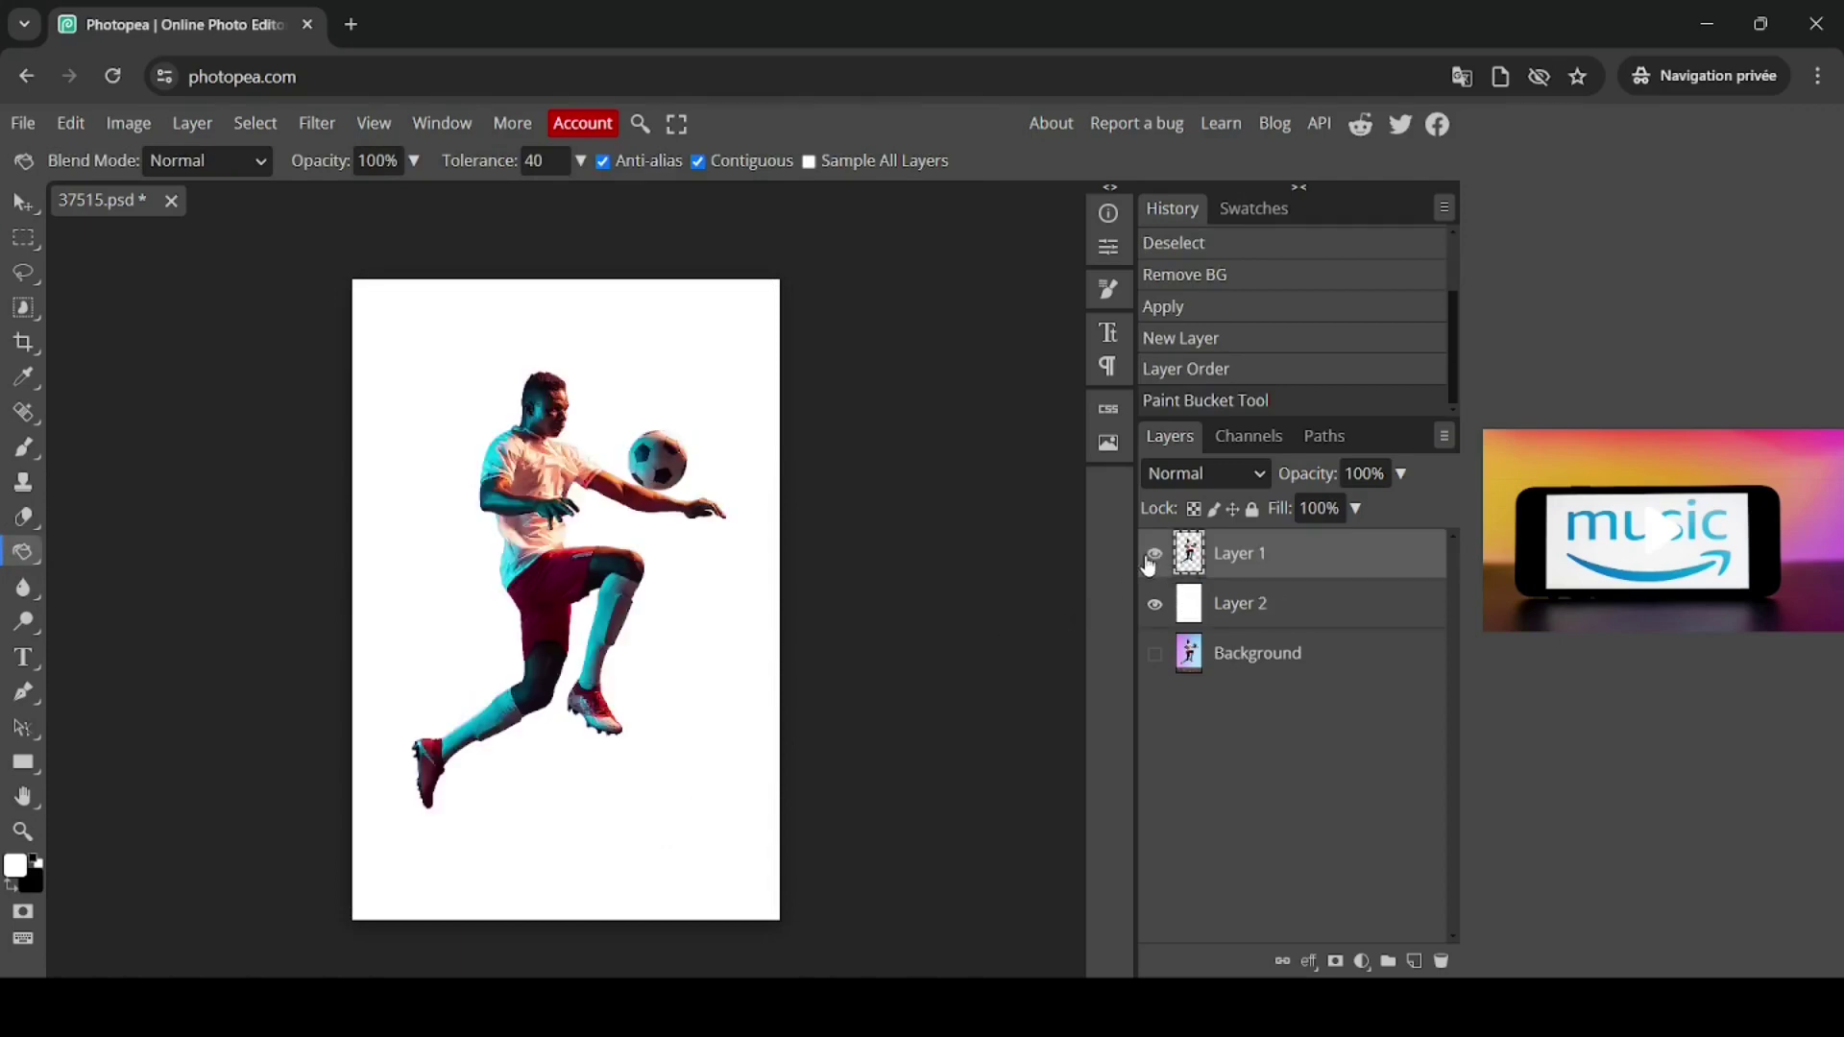
- Load the player's pixels from Layer 1 as a selection, hide Layer 1, and add Layer 3
right_click(1194, 568)
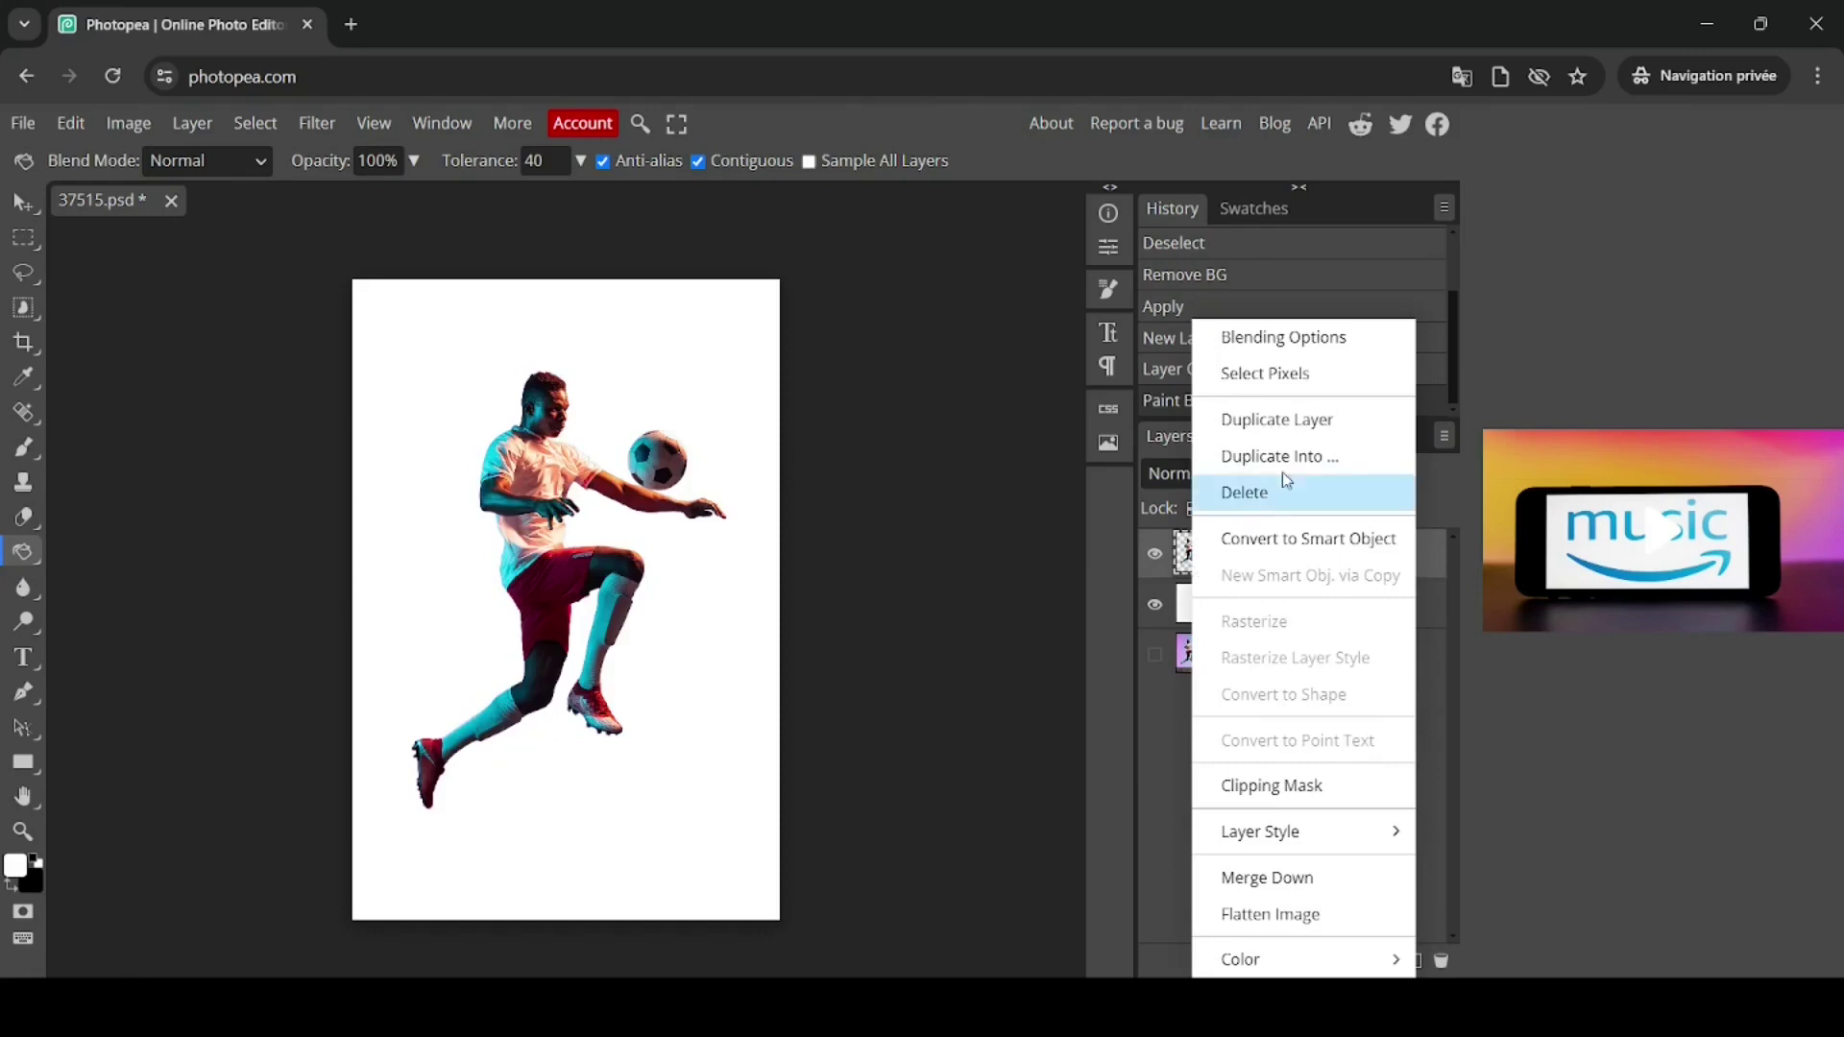
click(1314, 381)
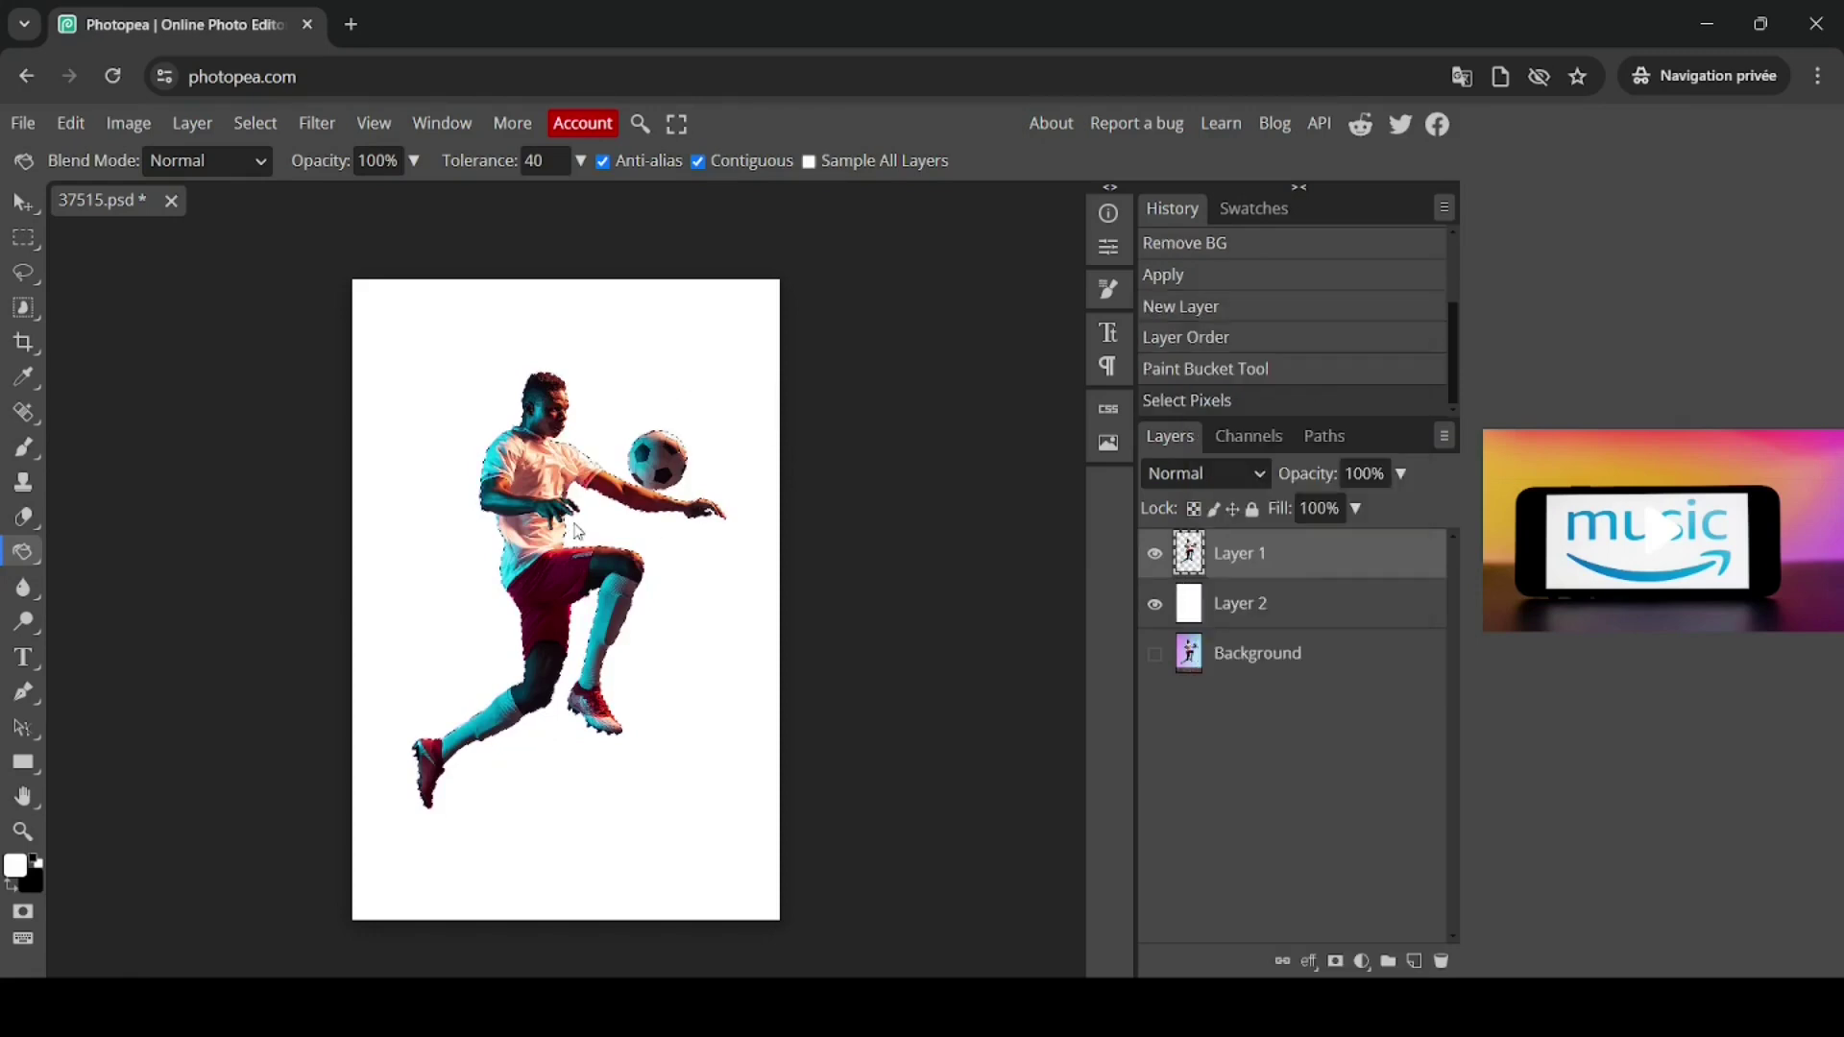
click(1156, 557)
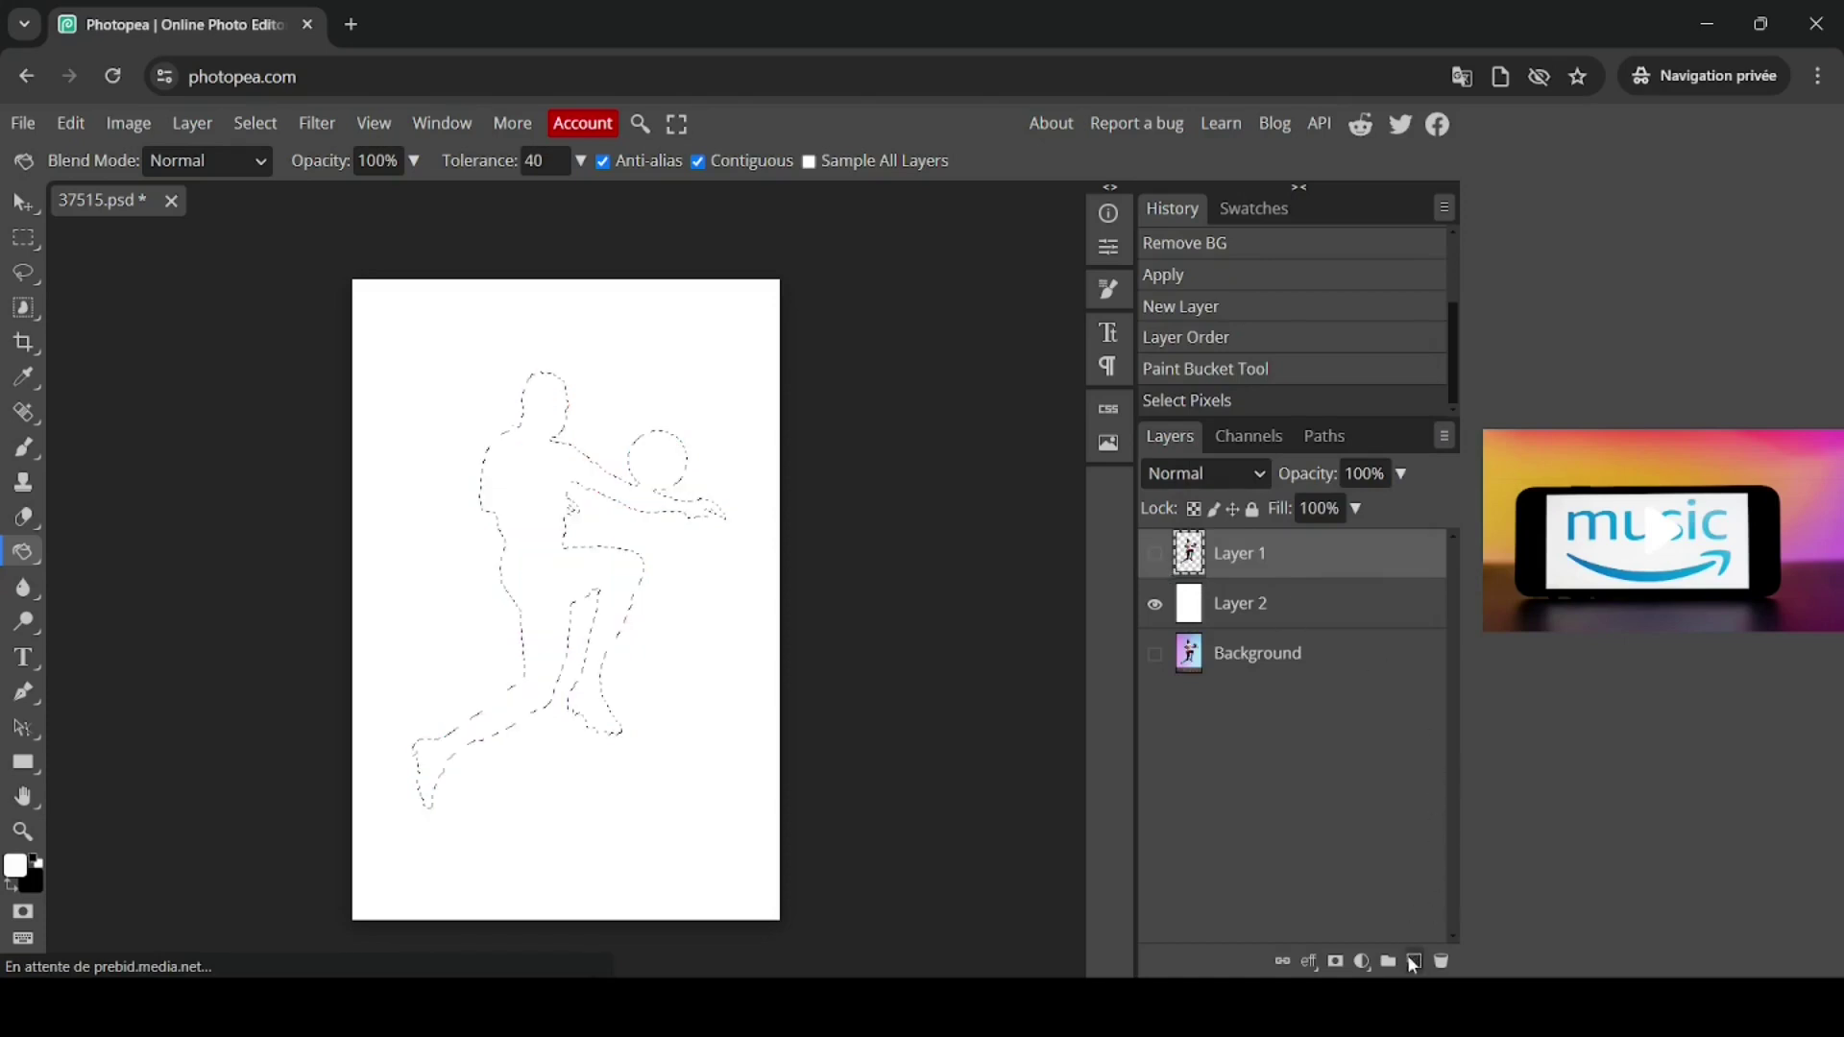
click(1414, 962)
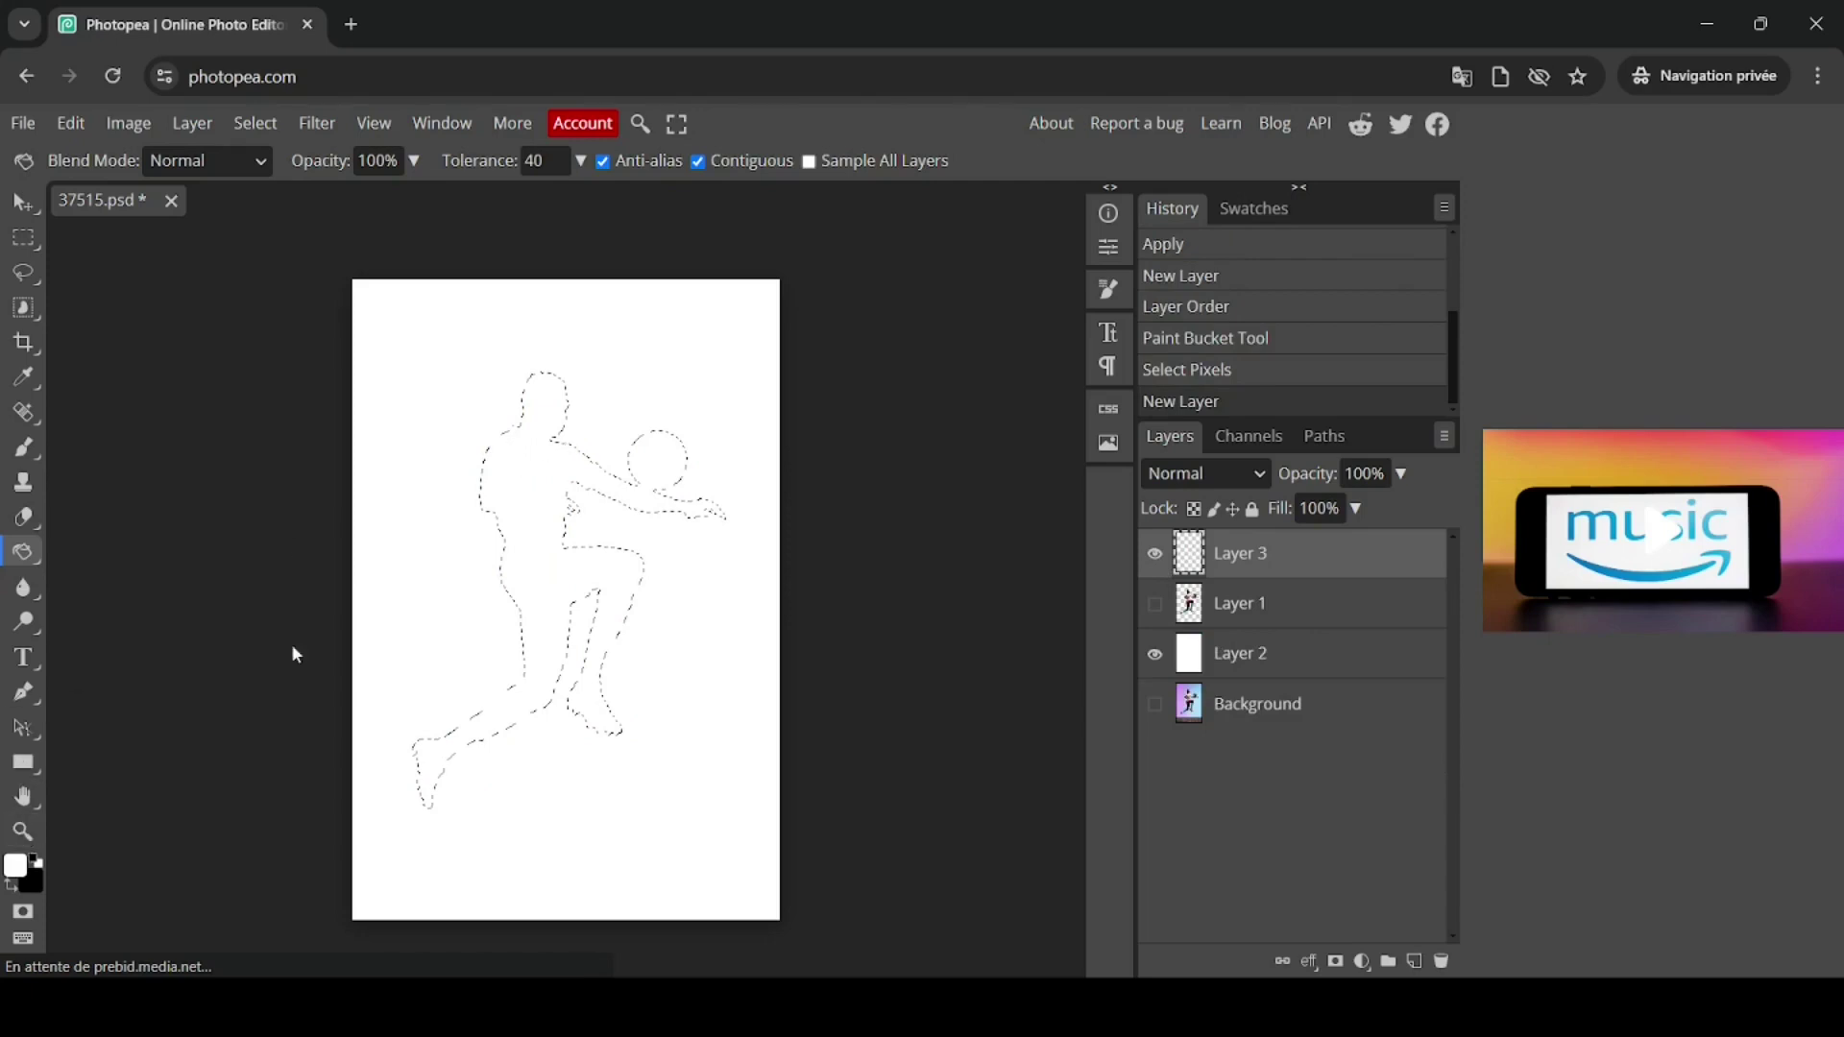
- Fill the player selection on Layer 3 with black and deselect
click(12, 881)
click(535, 504)
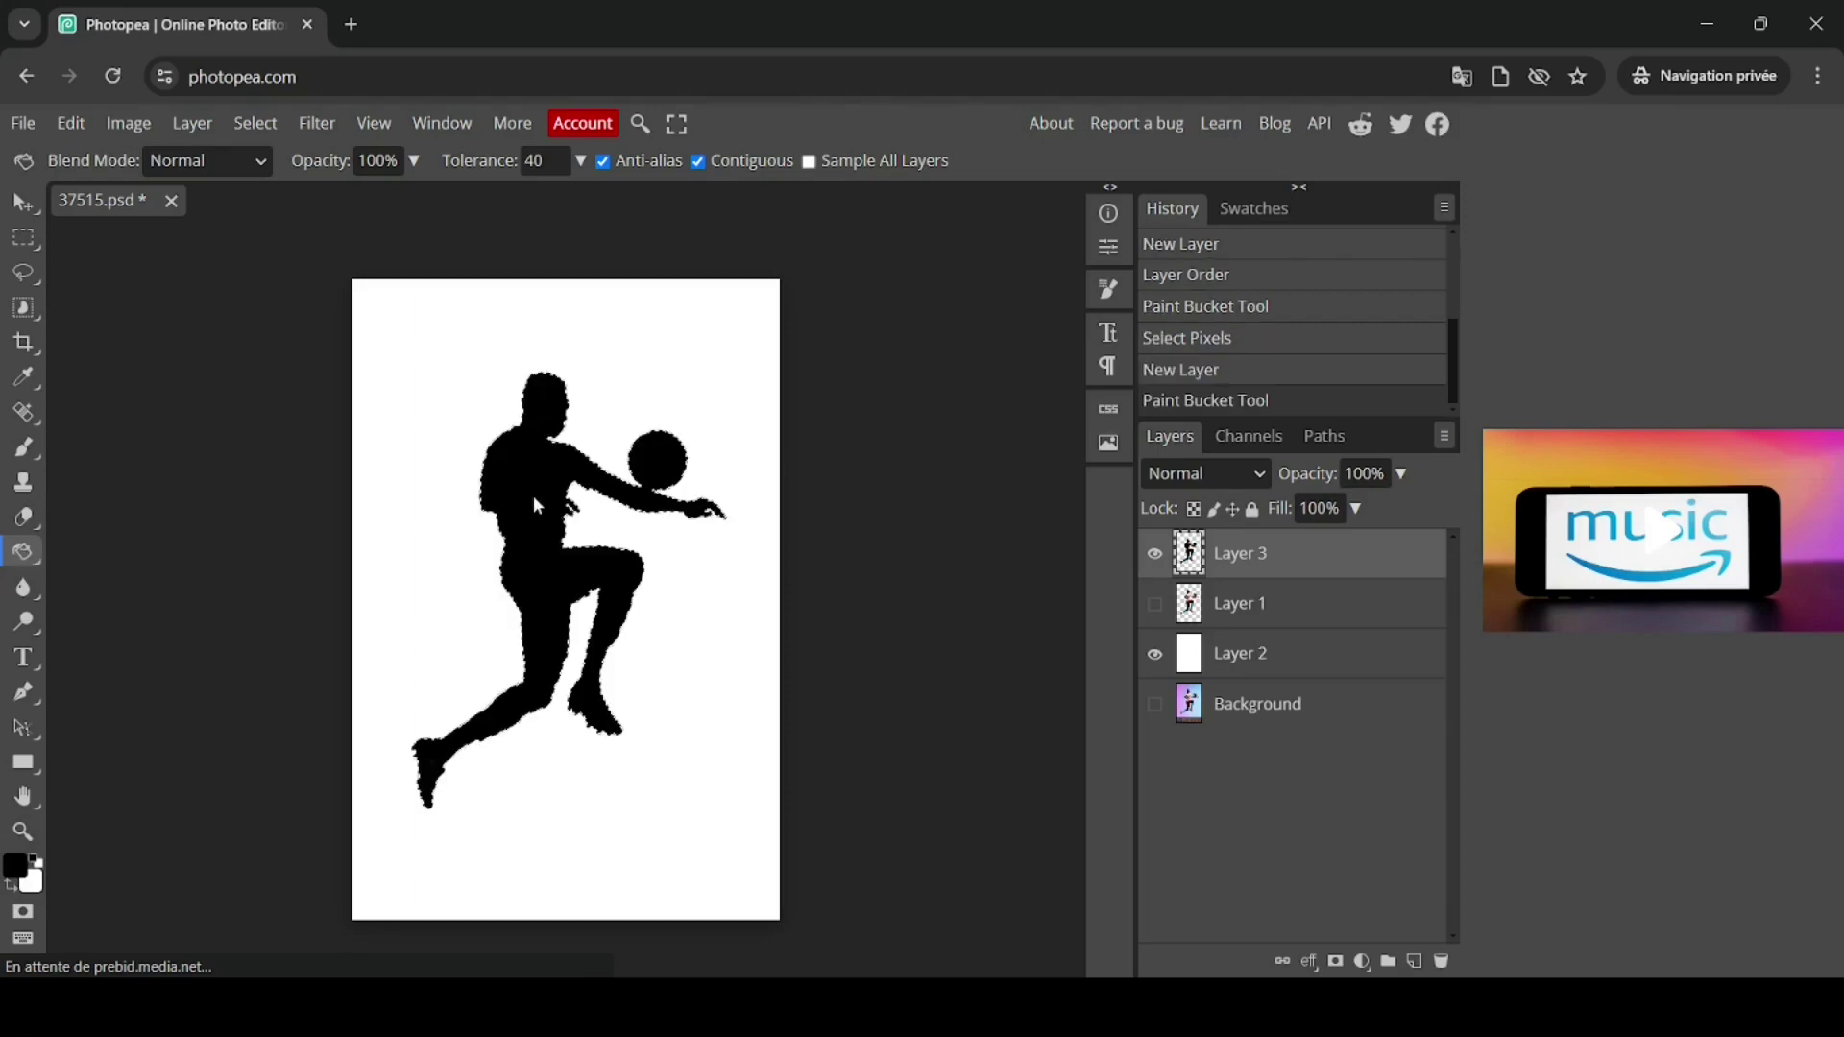
click(262, 126)
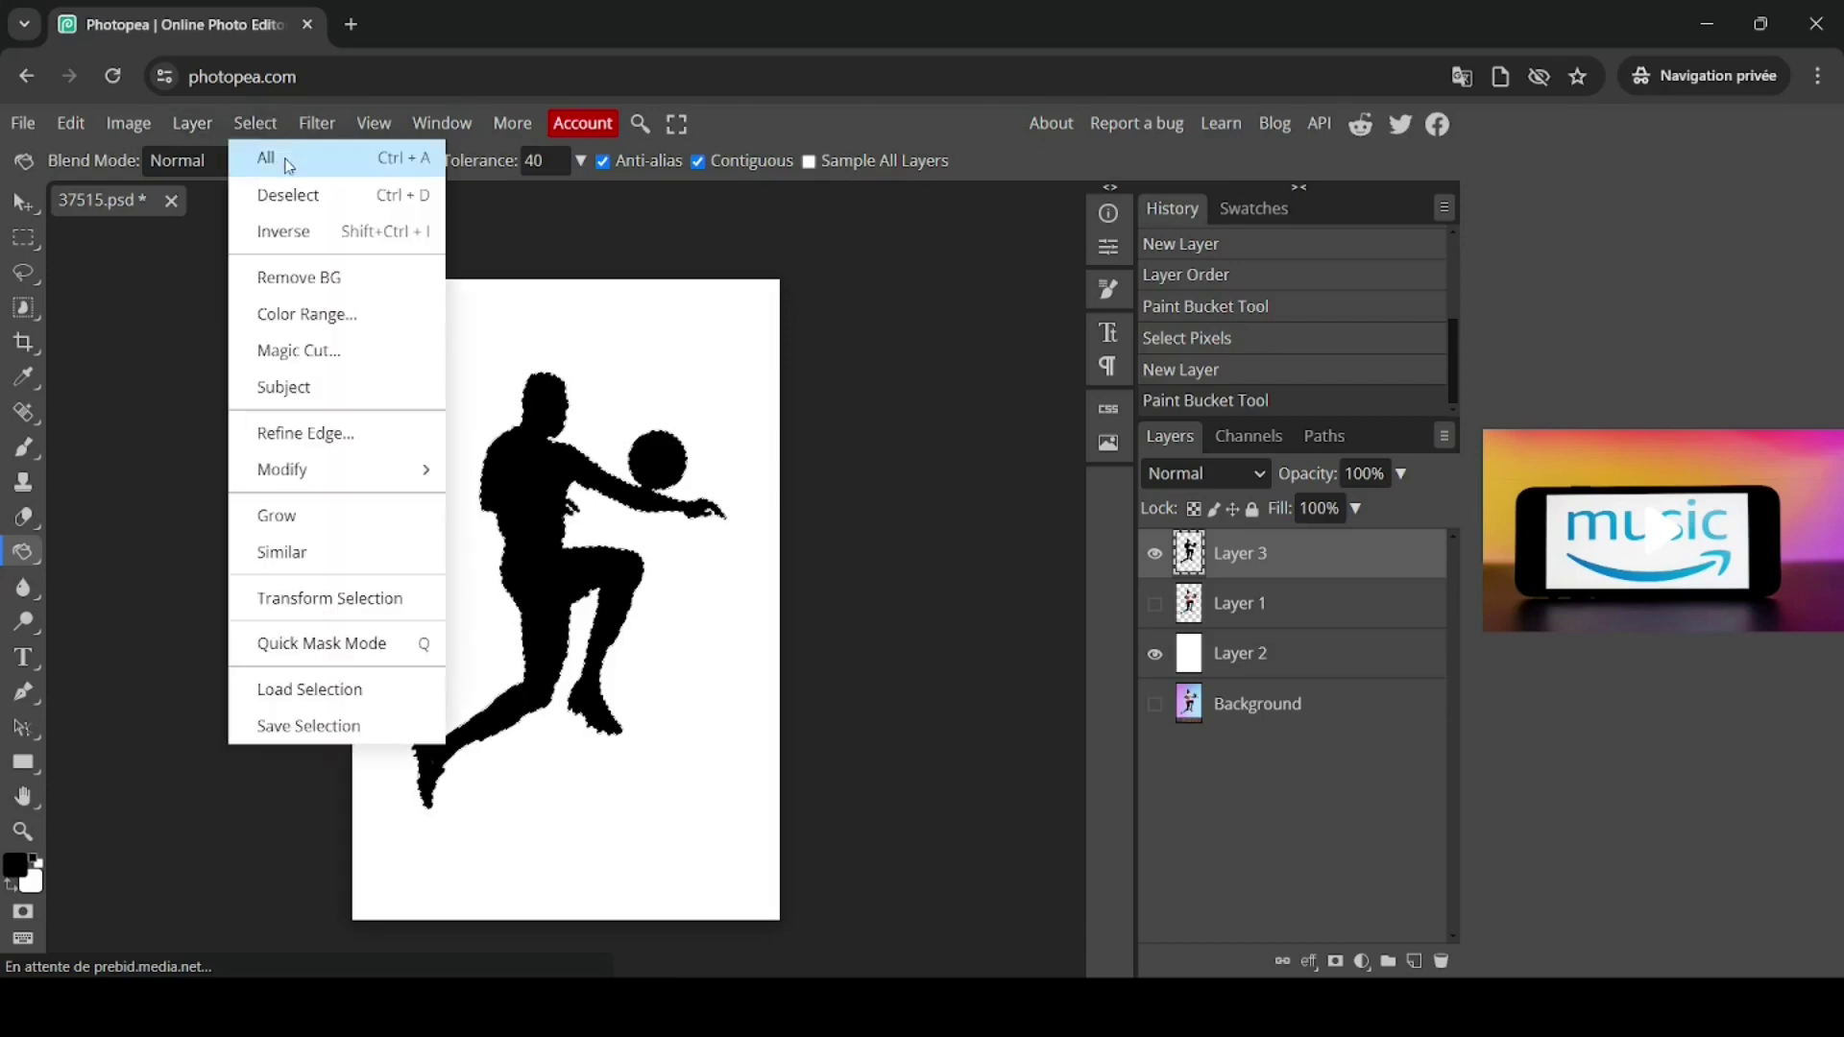
click(292, 195)
- Keep the white Layer 2 visible with Background hidden, and move Layer 3 below Layer 1
click(1154, 654)
click(1154, 704)
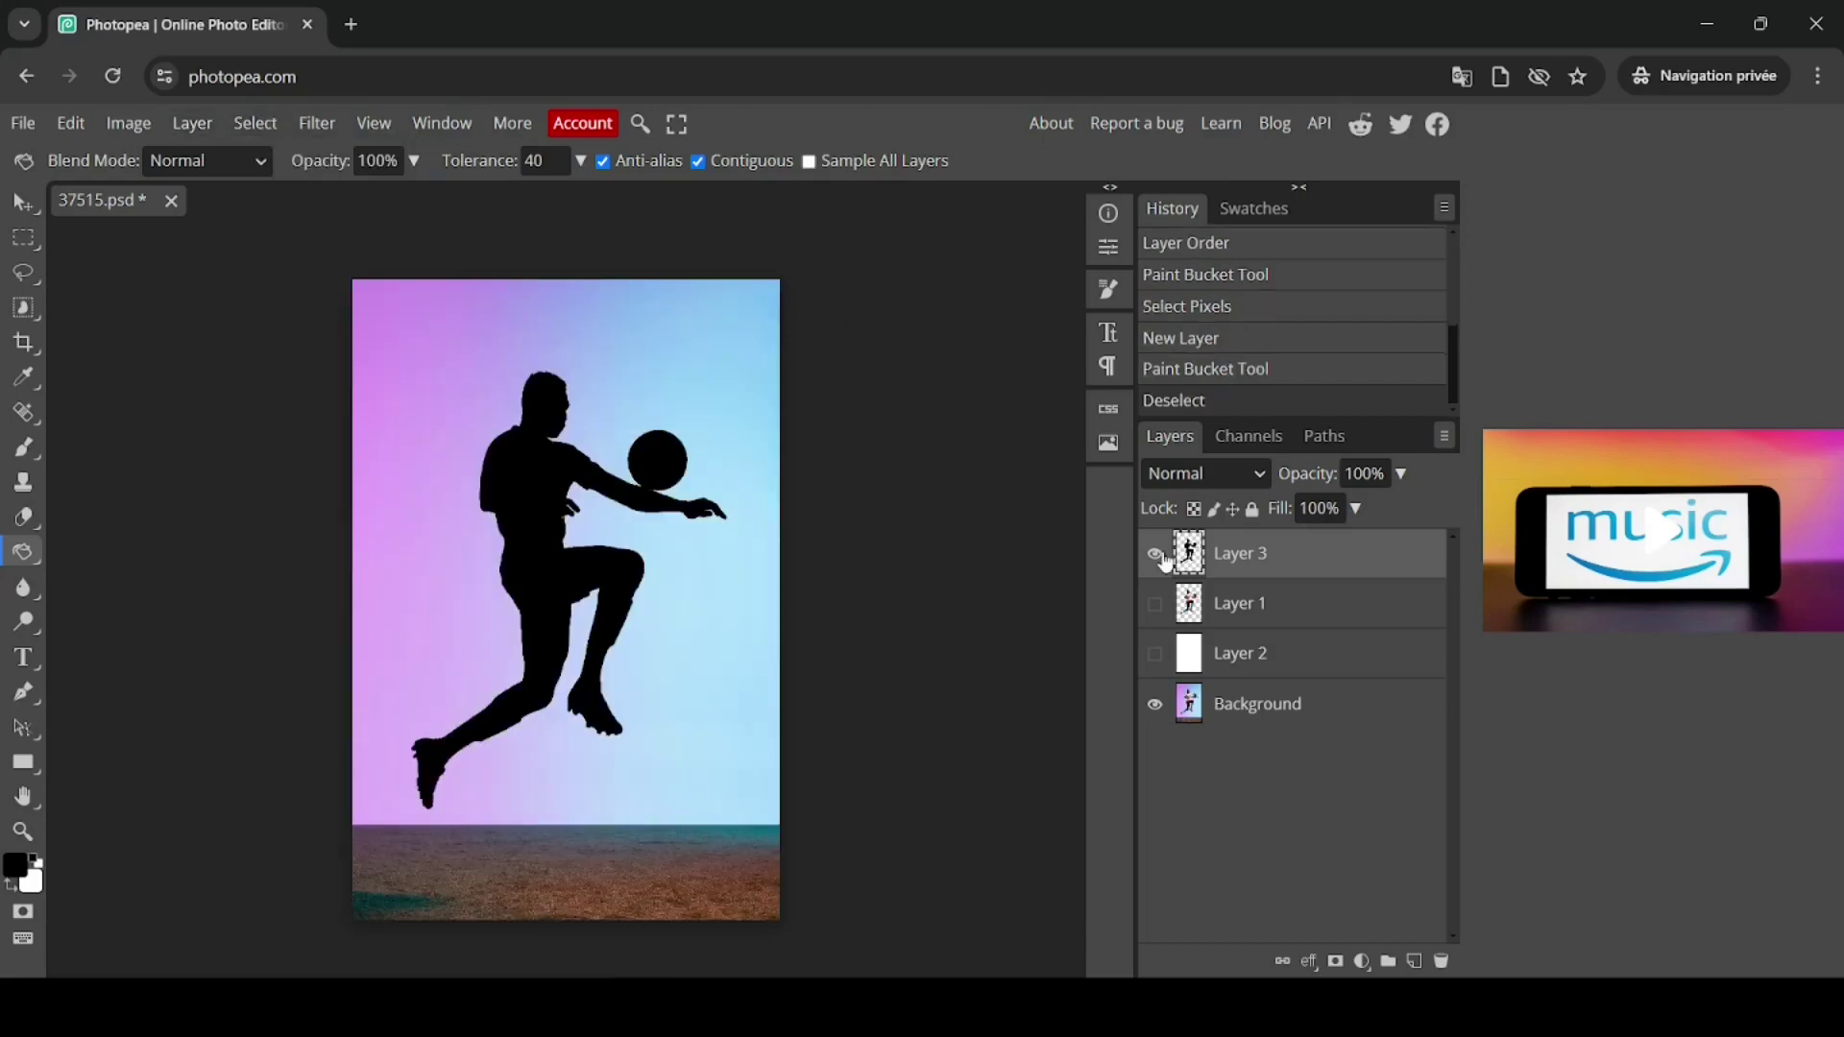
click(1154, 704)
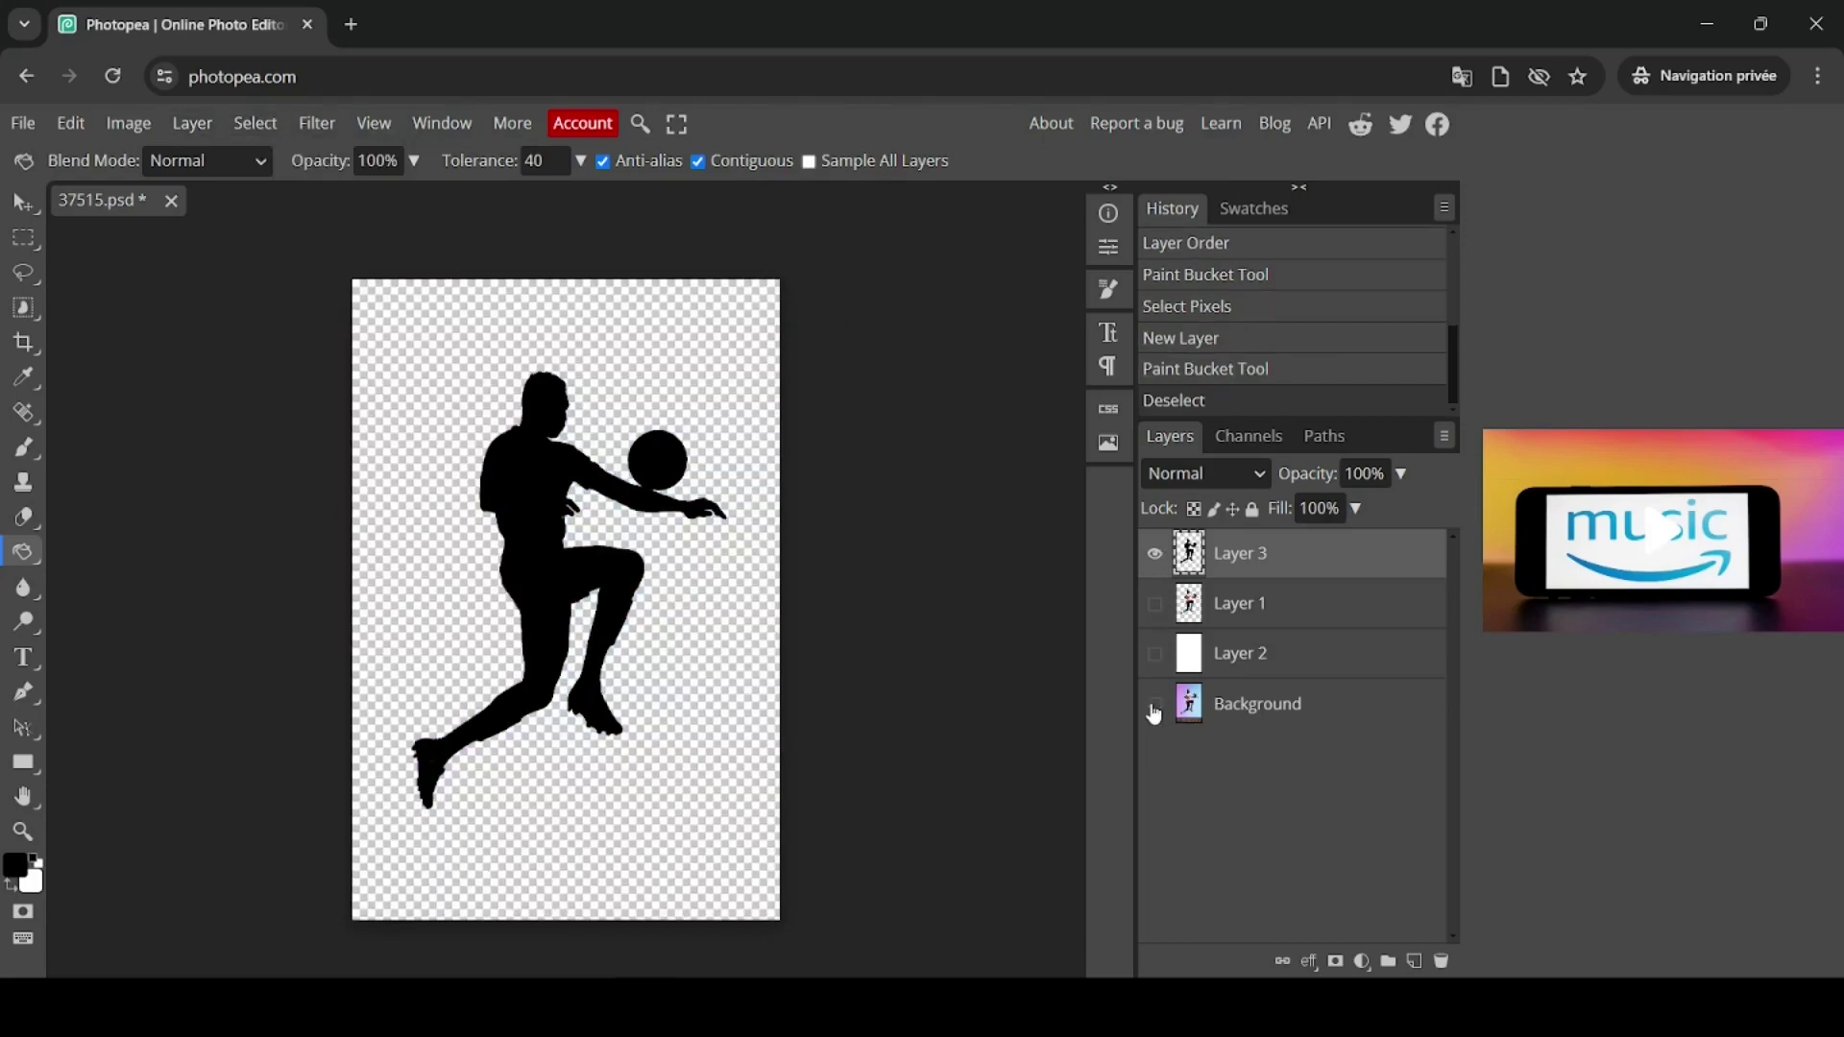
click(1154, 654)
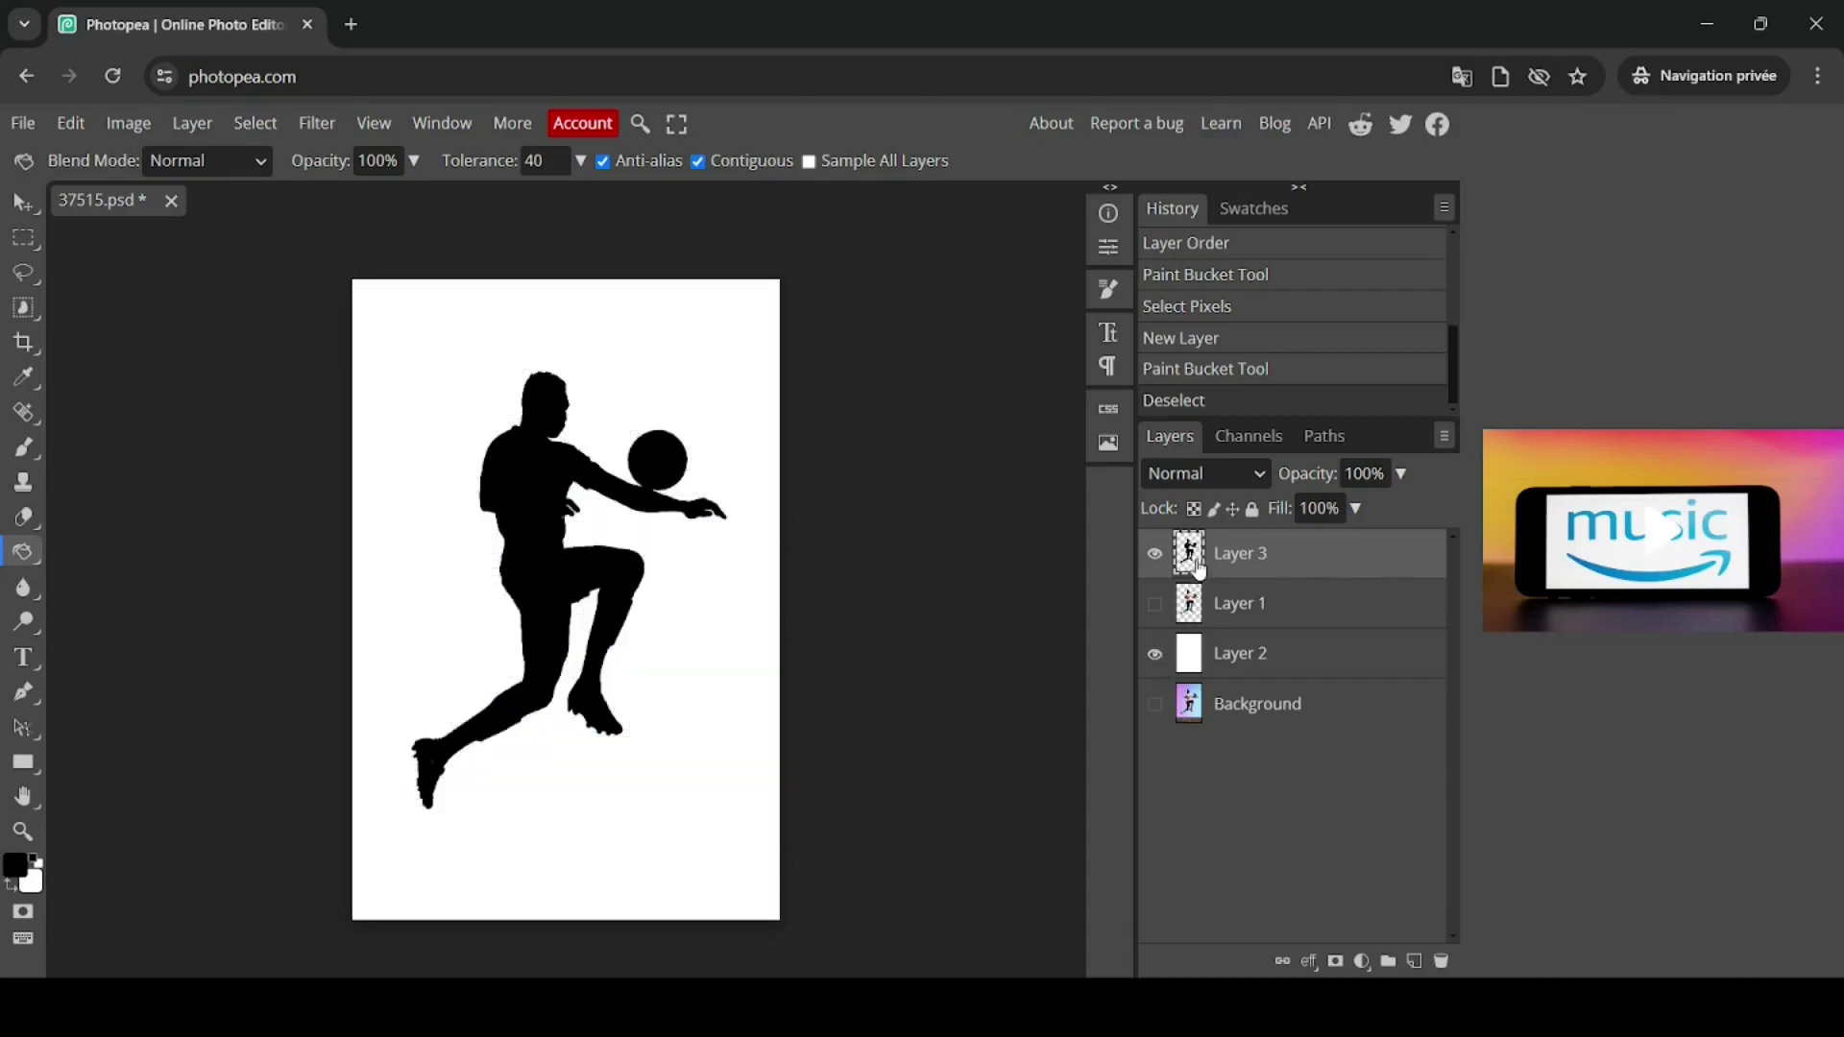
drag(1198, 565, 1194, 645)
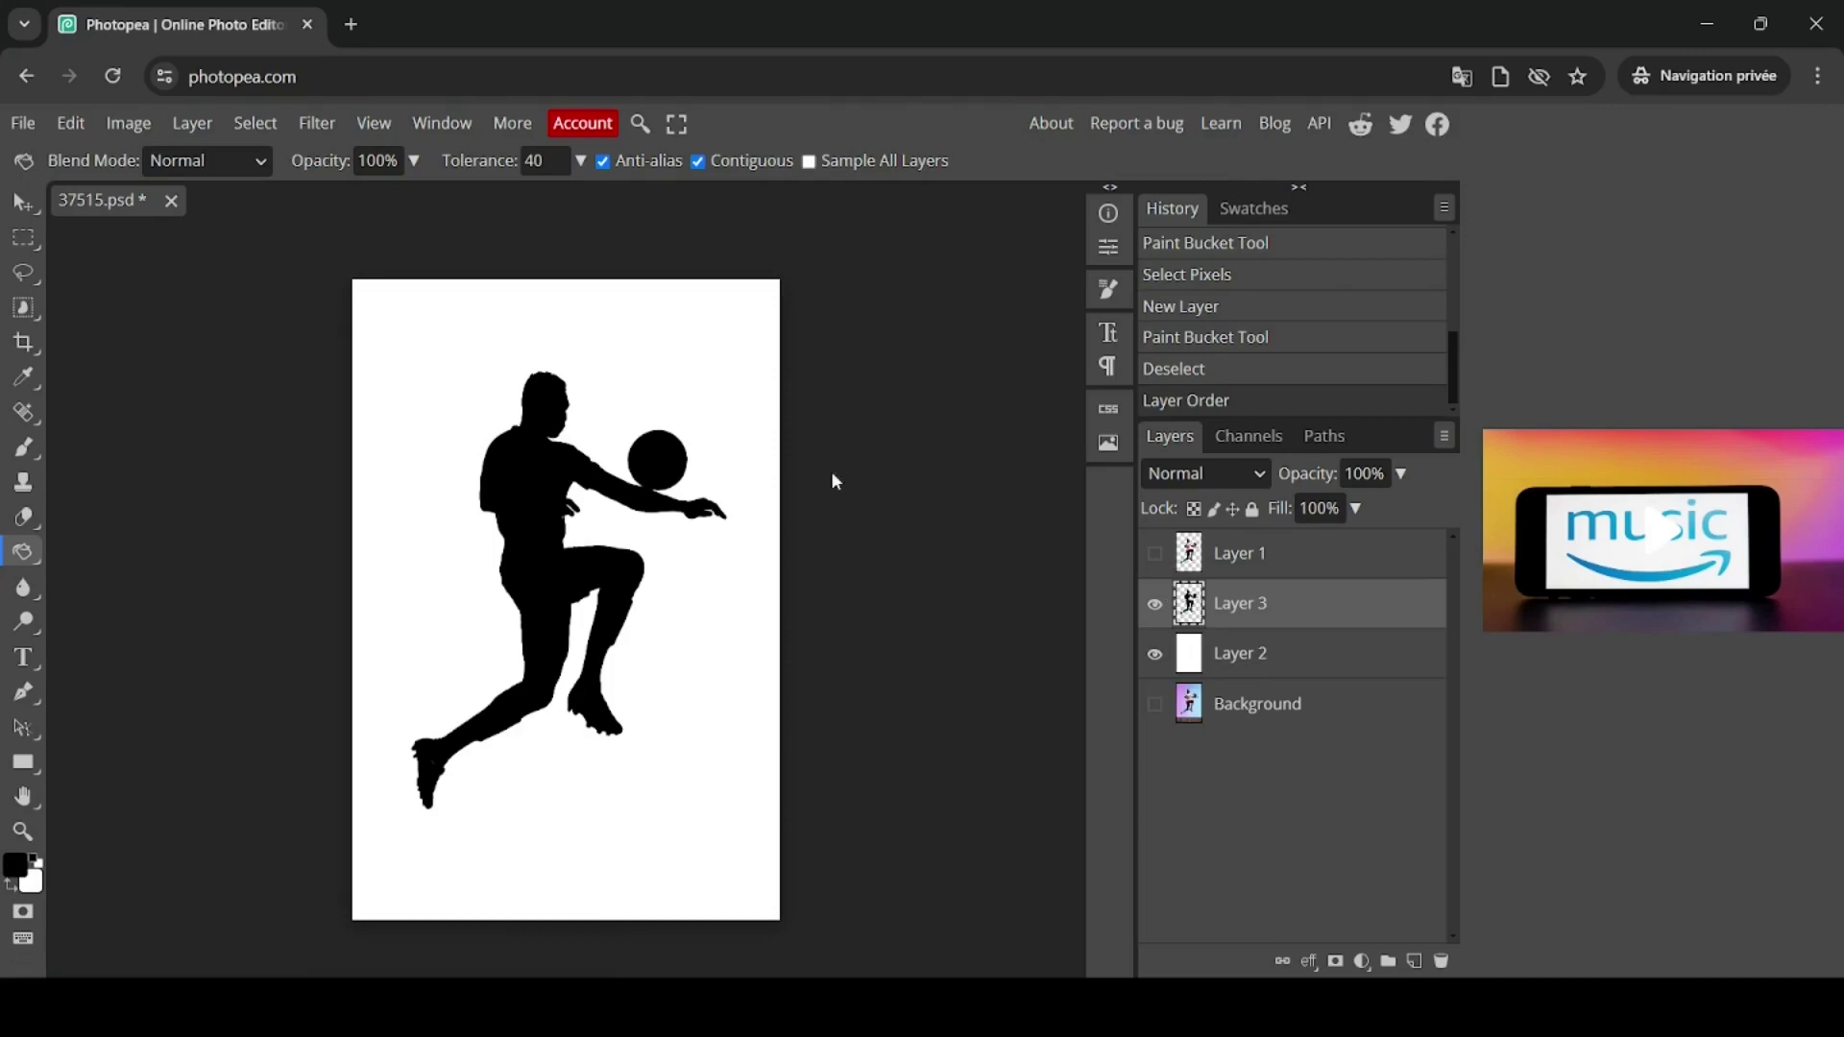
right_click(1231, 618)
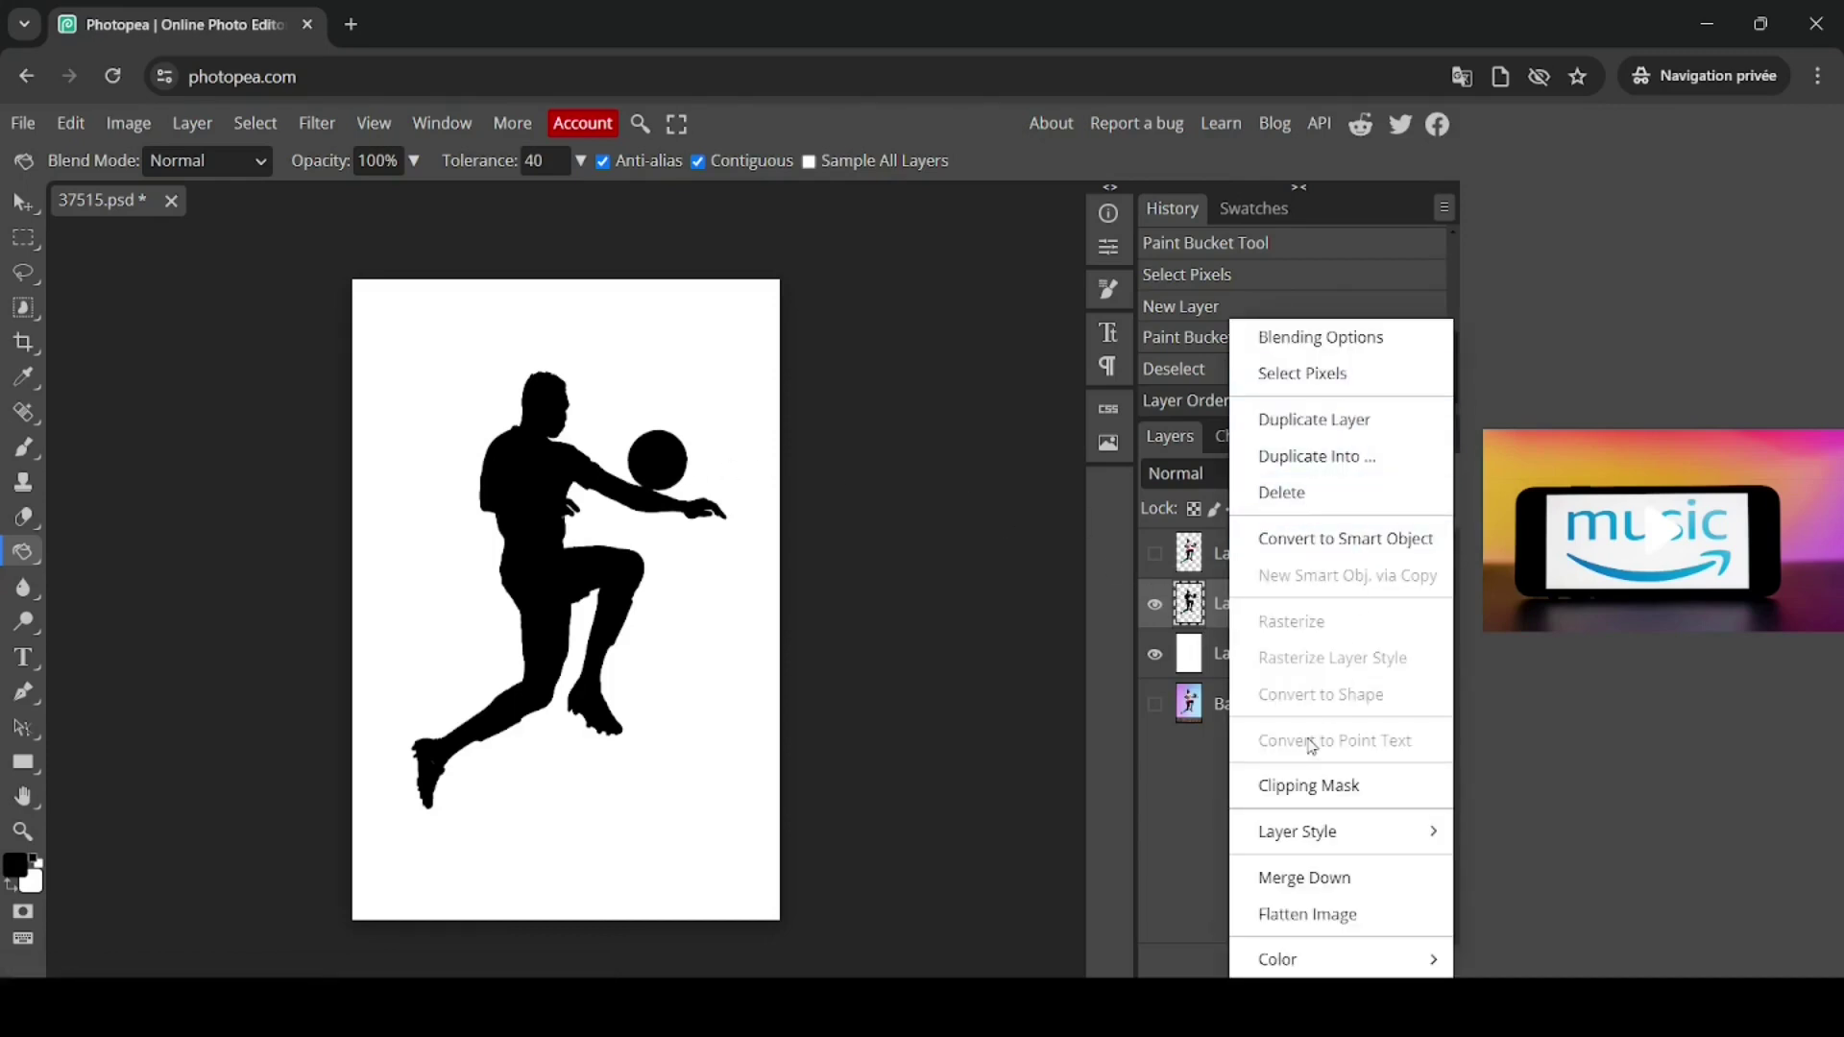
- Merge the silhouette layer down into Layer 2, zoom in on the knee edge, then fit the view
click(1304, 877)
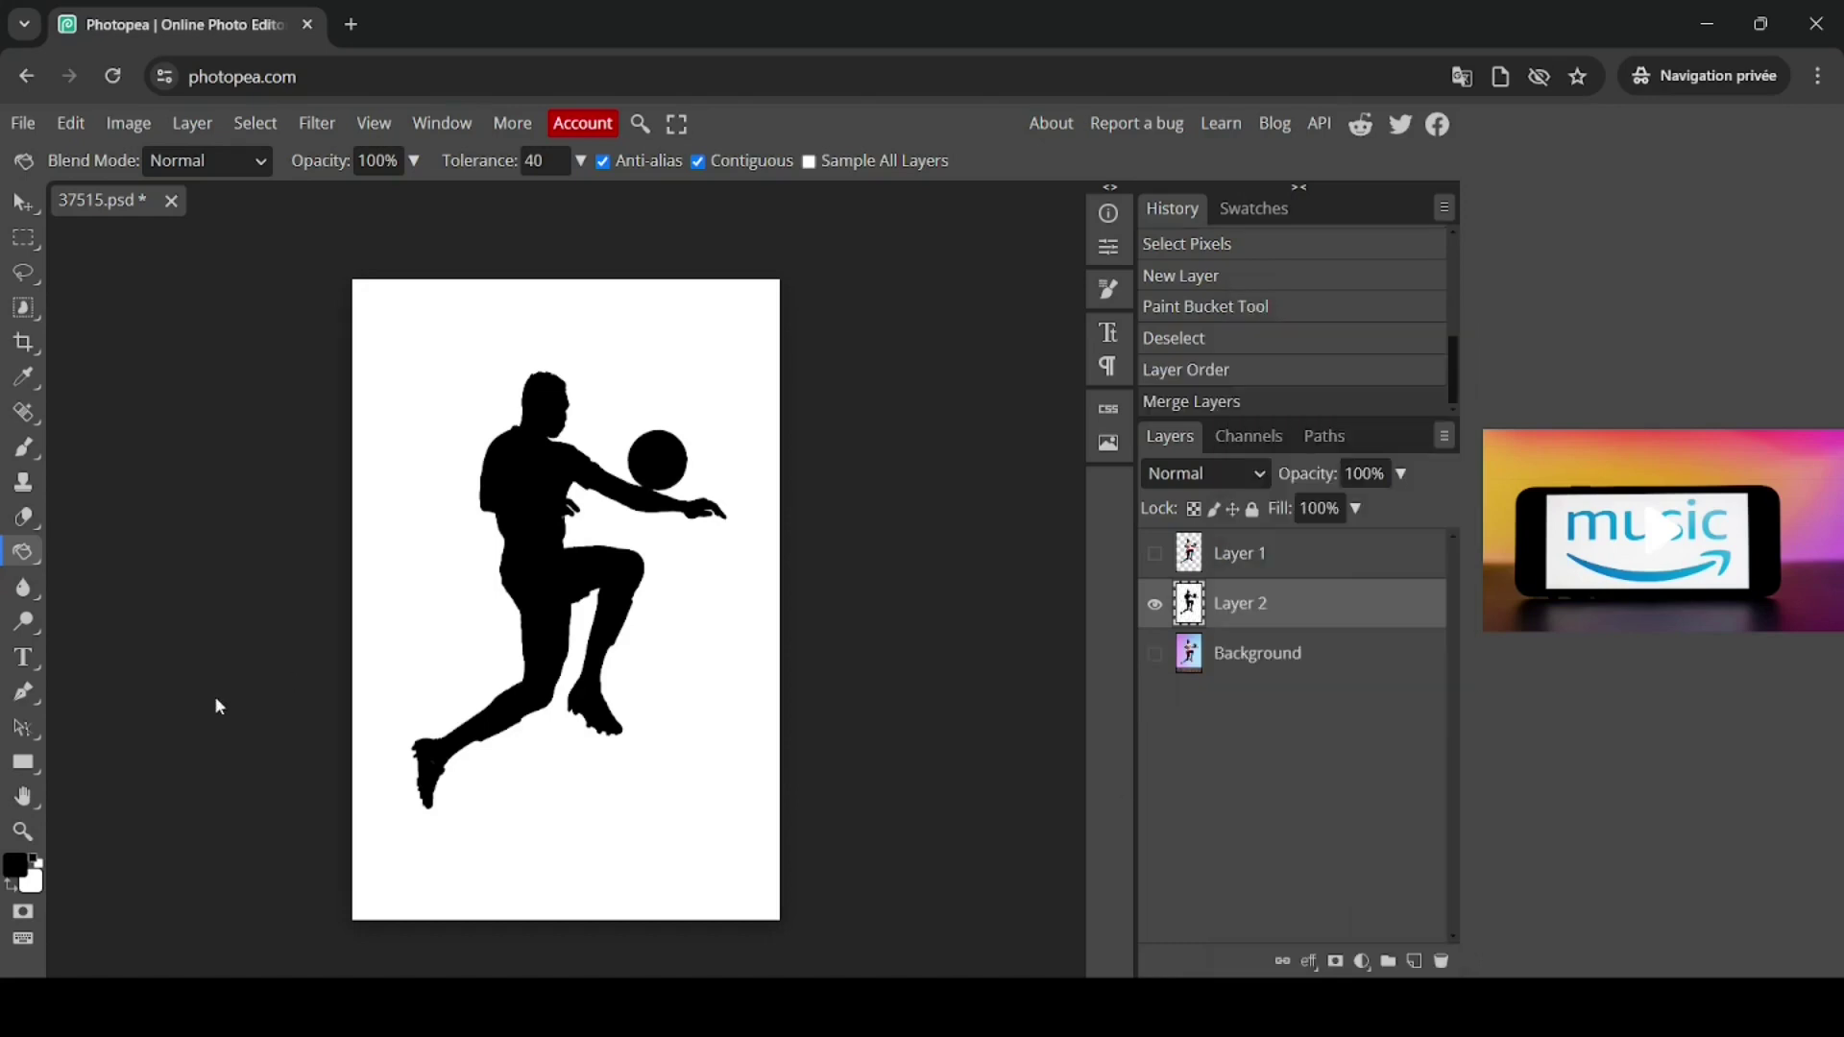
click(19, 835)
click(654, 588)
click(657, 596)
click(657, 596)
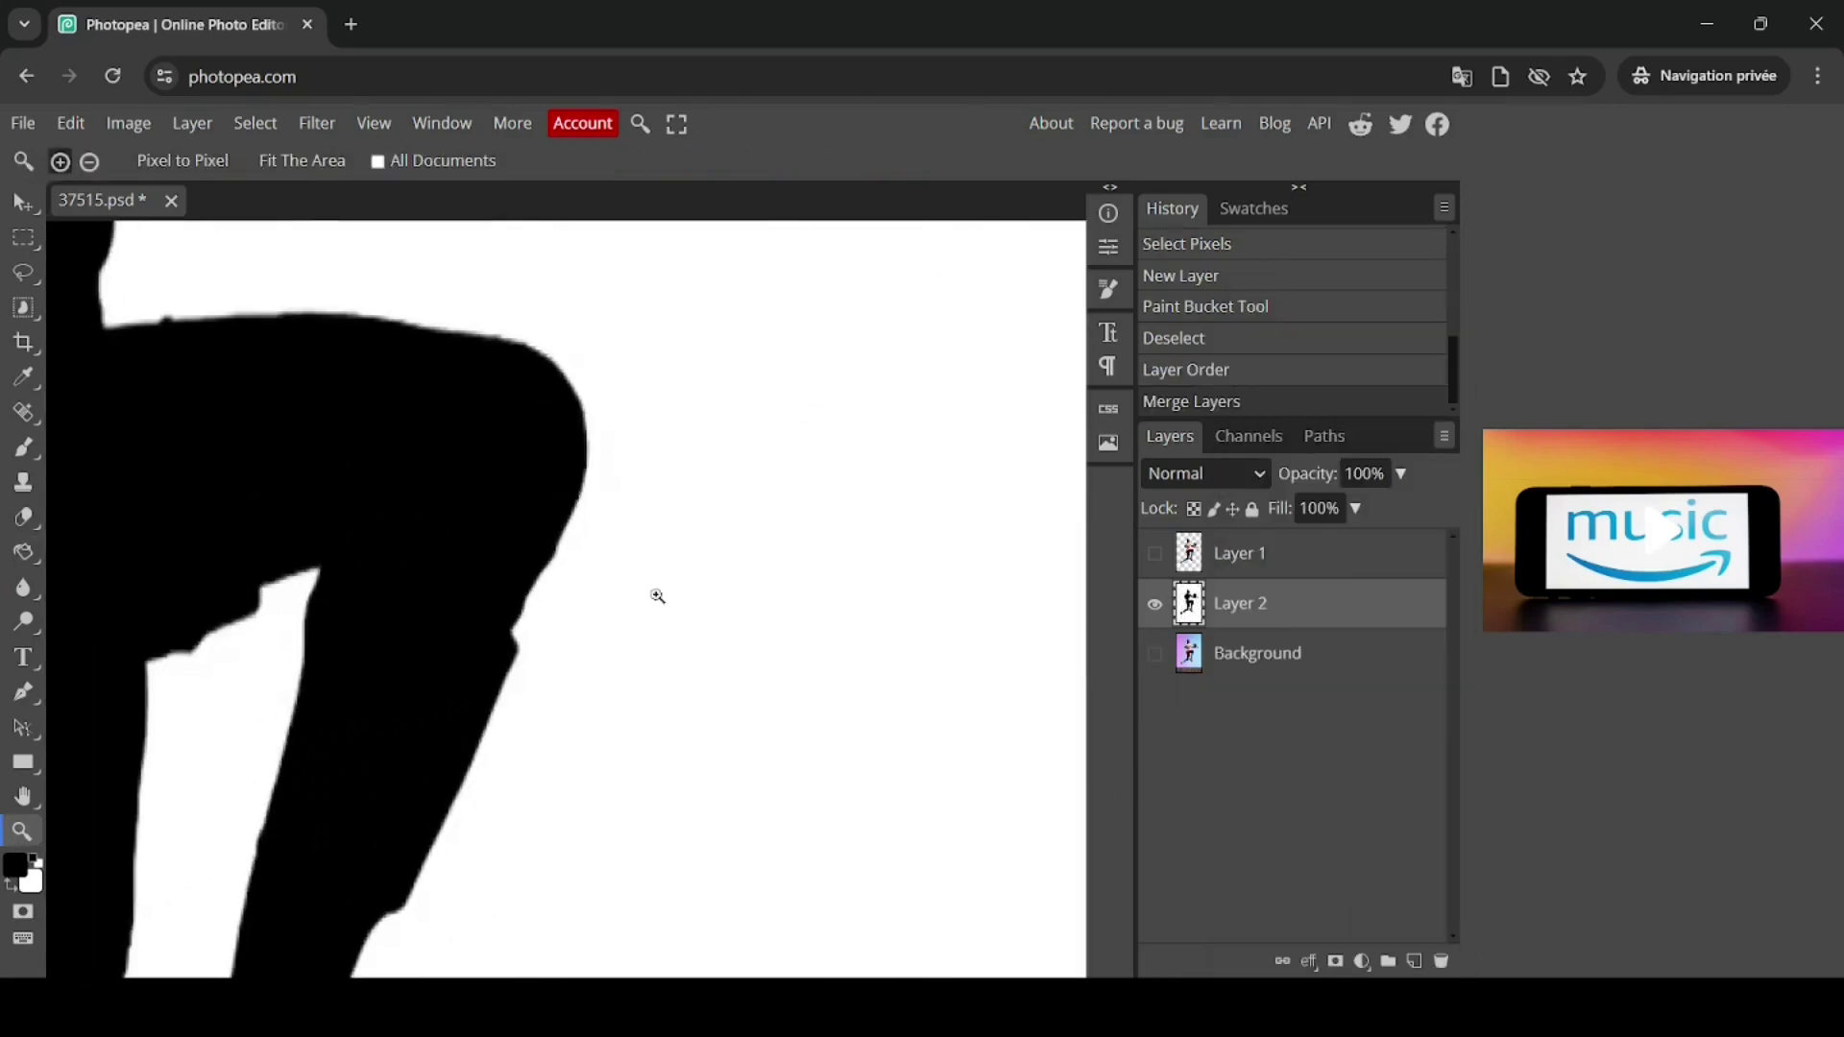
right_click(557, 549)
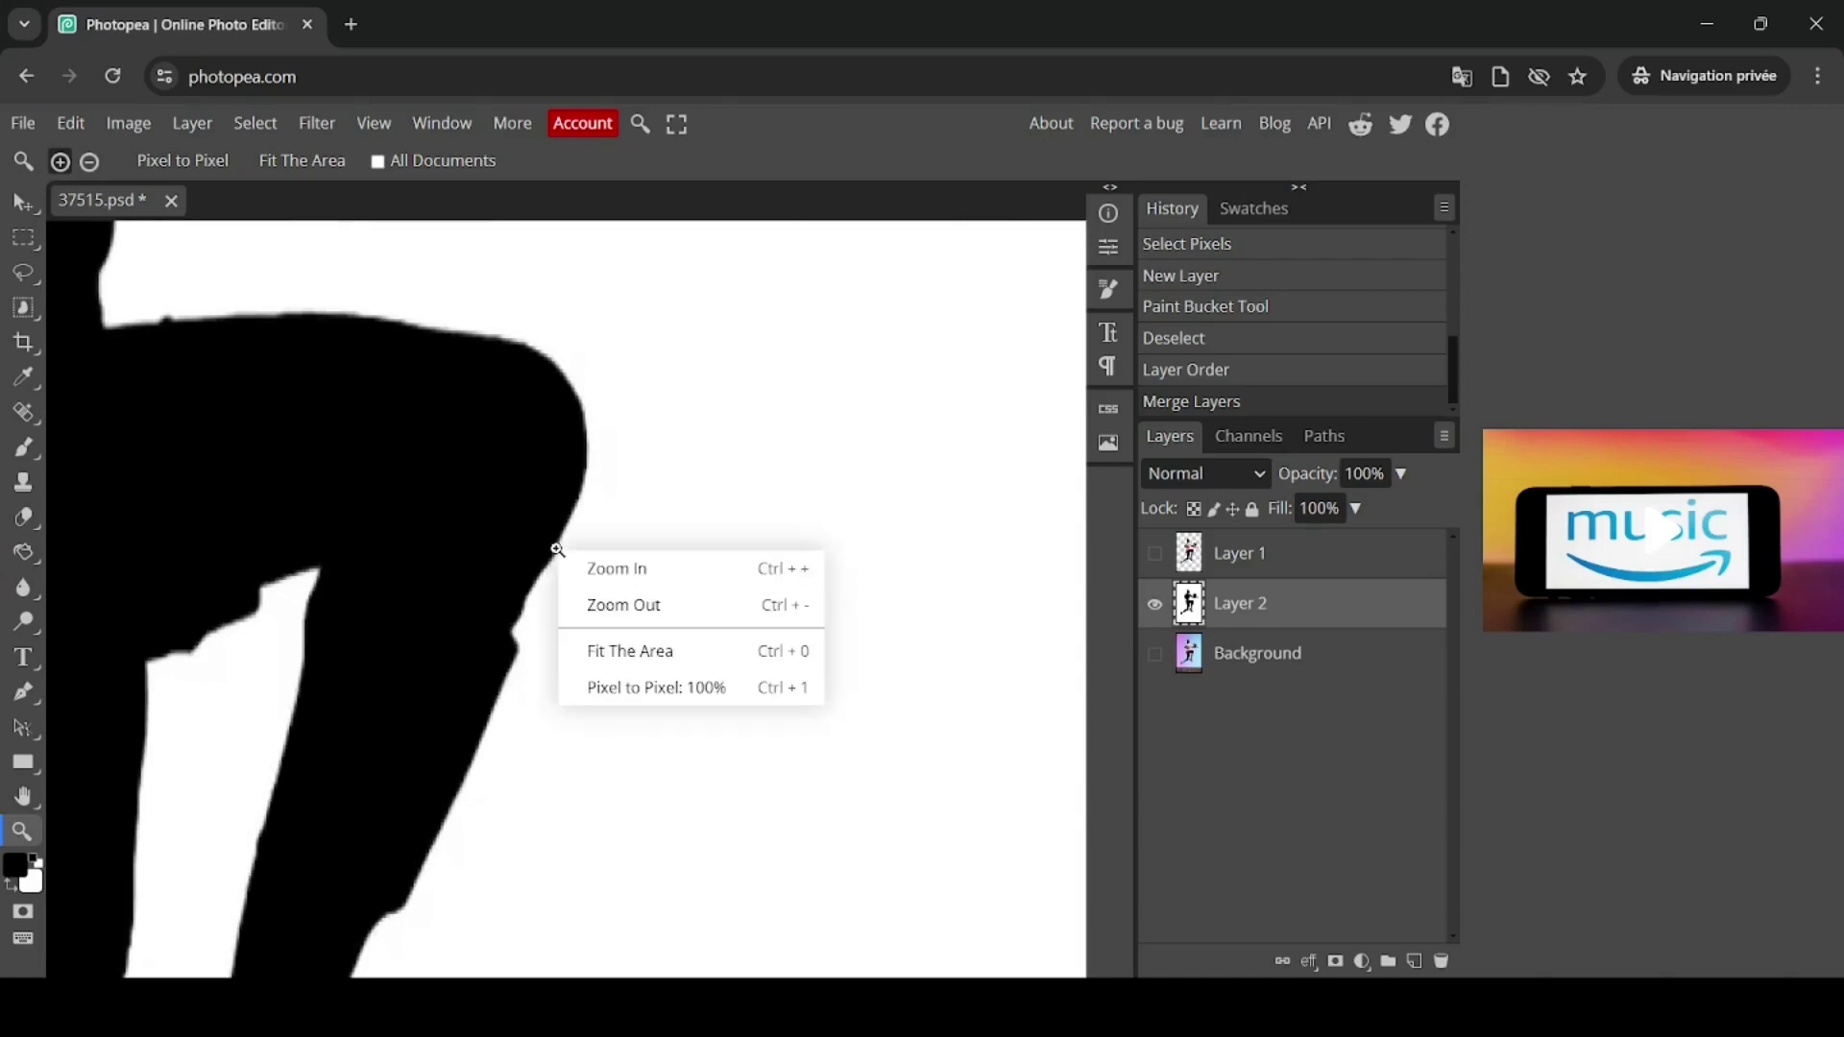
click(652, 649)
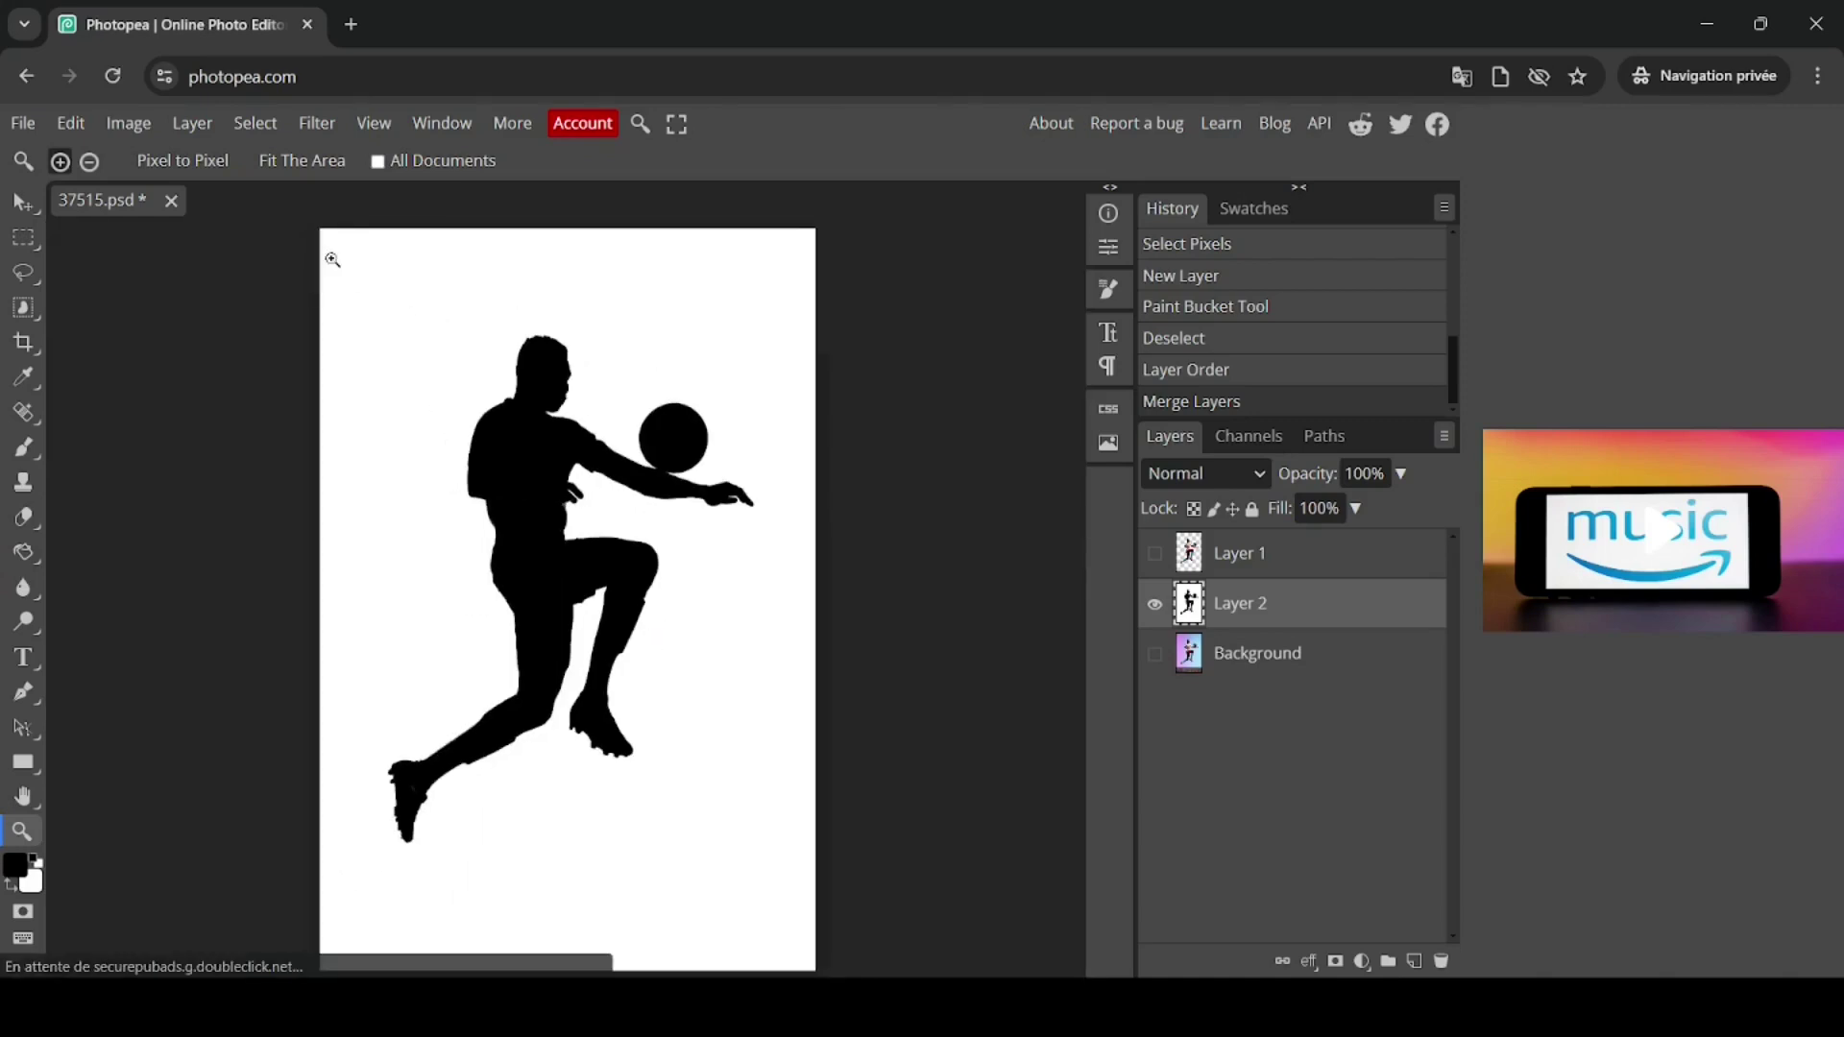
click(341, 132)
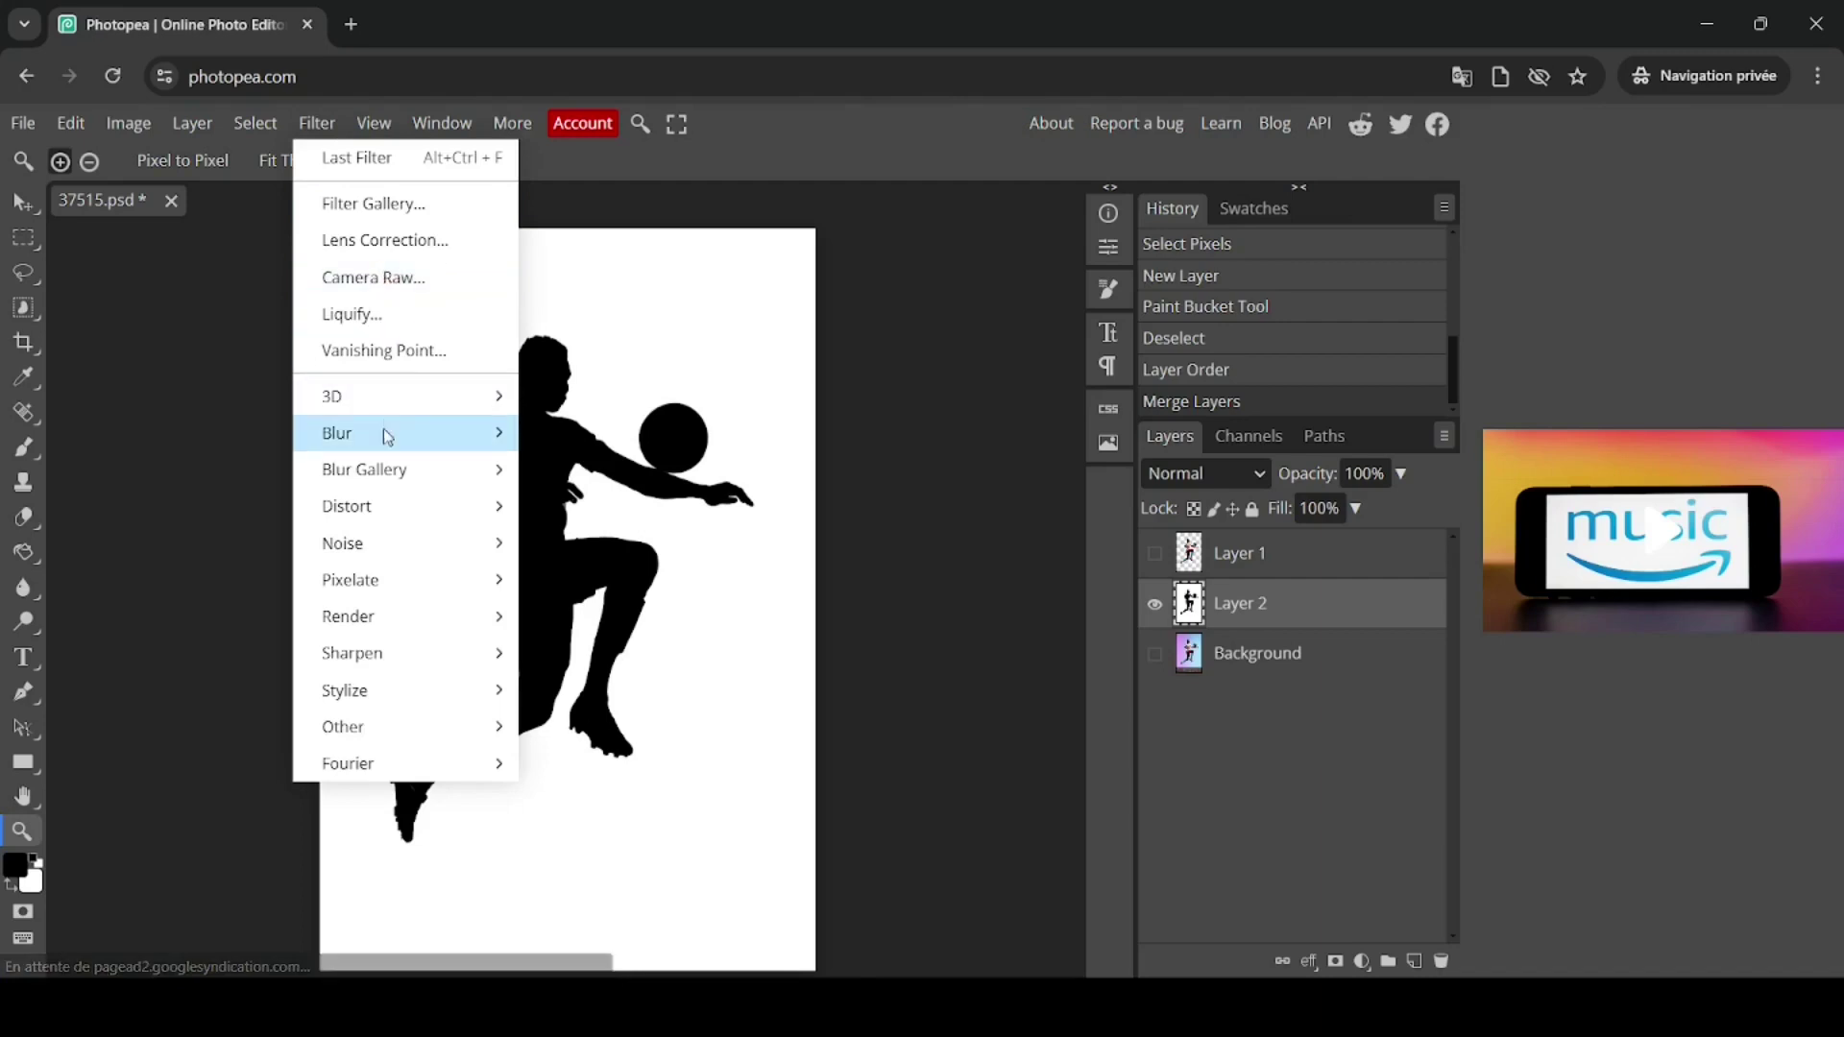
- Apply a Gaussian Blur with a 3.6 px radius to Layer 2
mouse_move(385, 450)
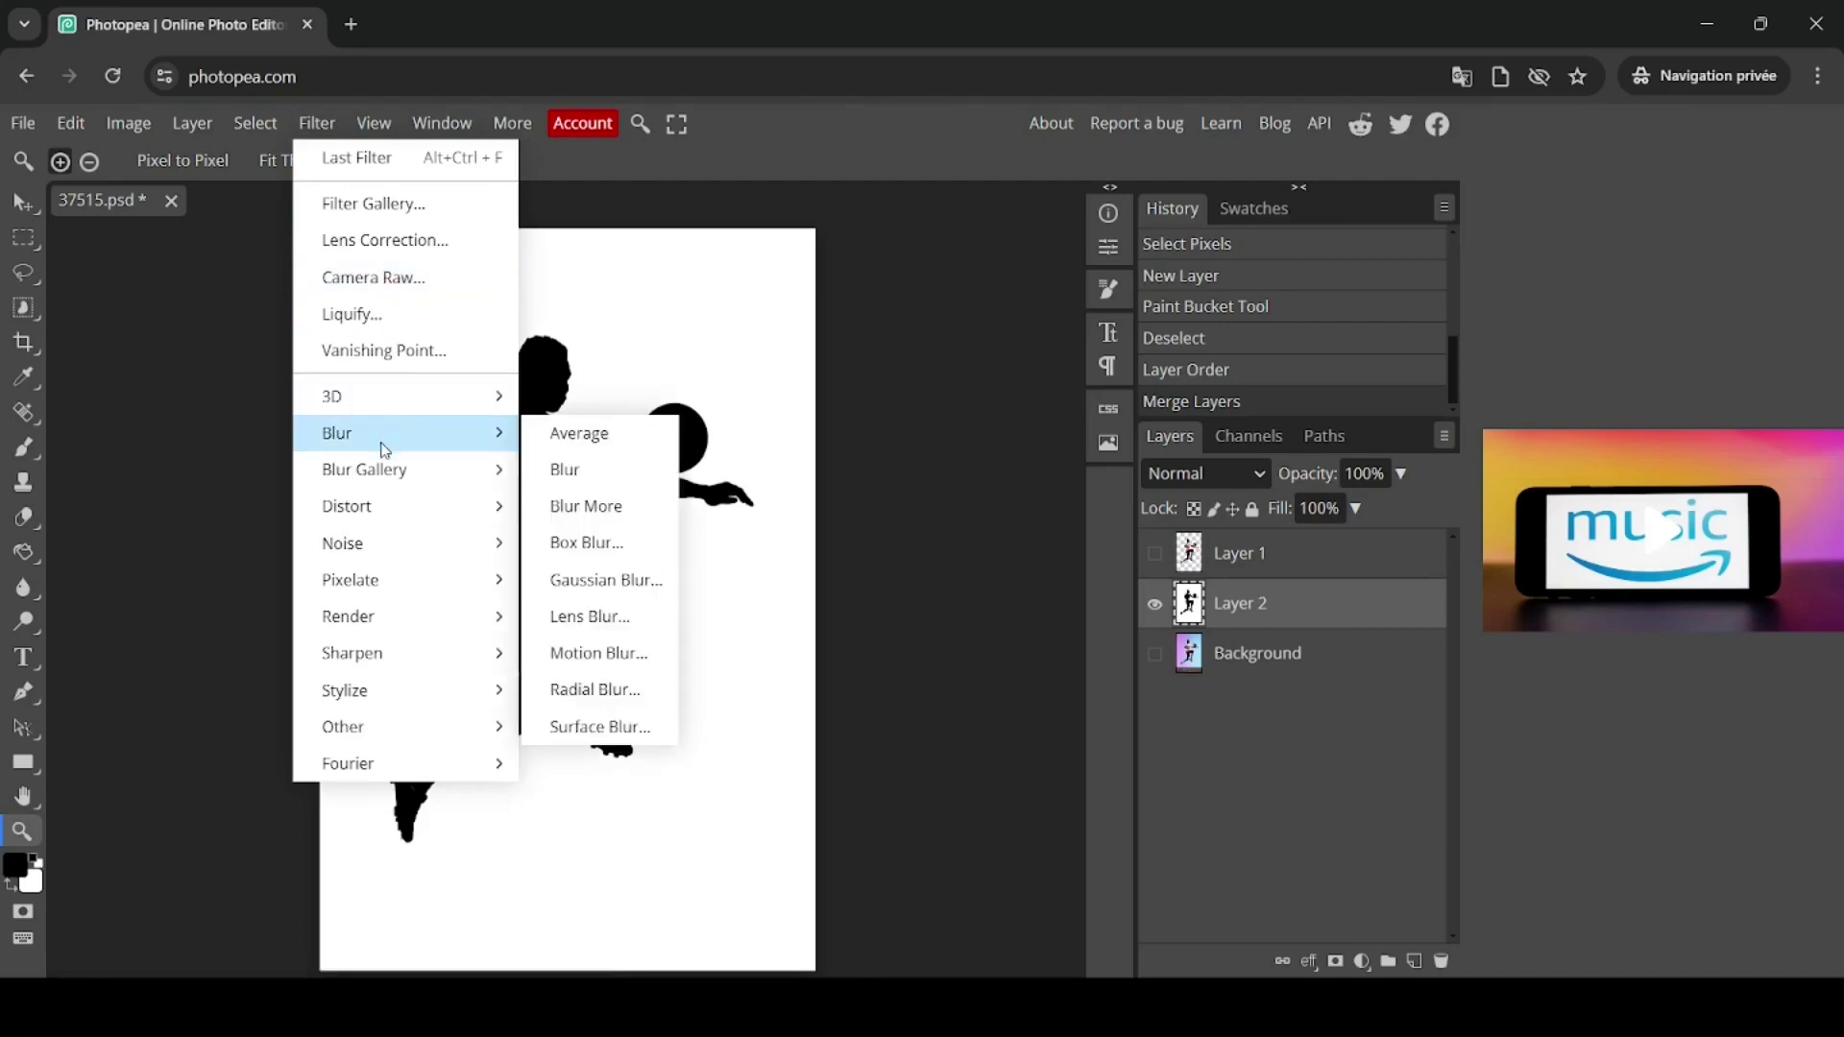
click(591, 592)
drag(554, 315, 1195, 263)
mouse_move(927, 357)
mouse_down()
mouse_move(897, 353)
mouse_move(914, 354)
mouse_up()
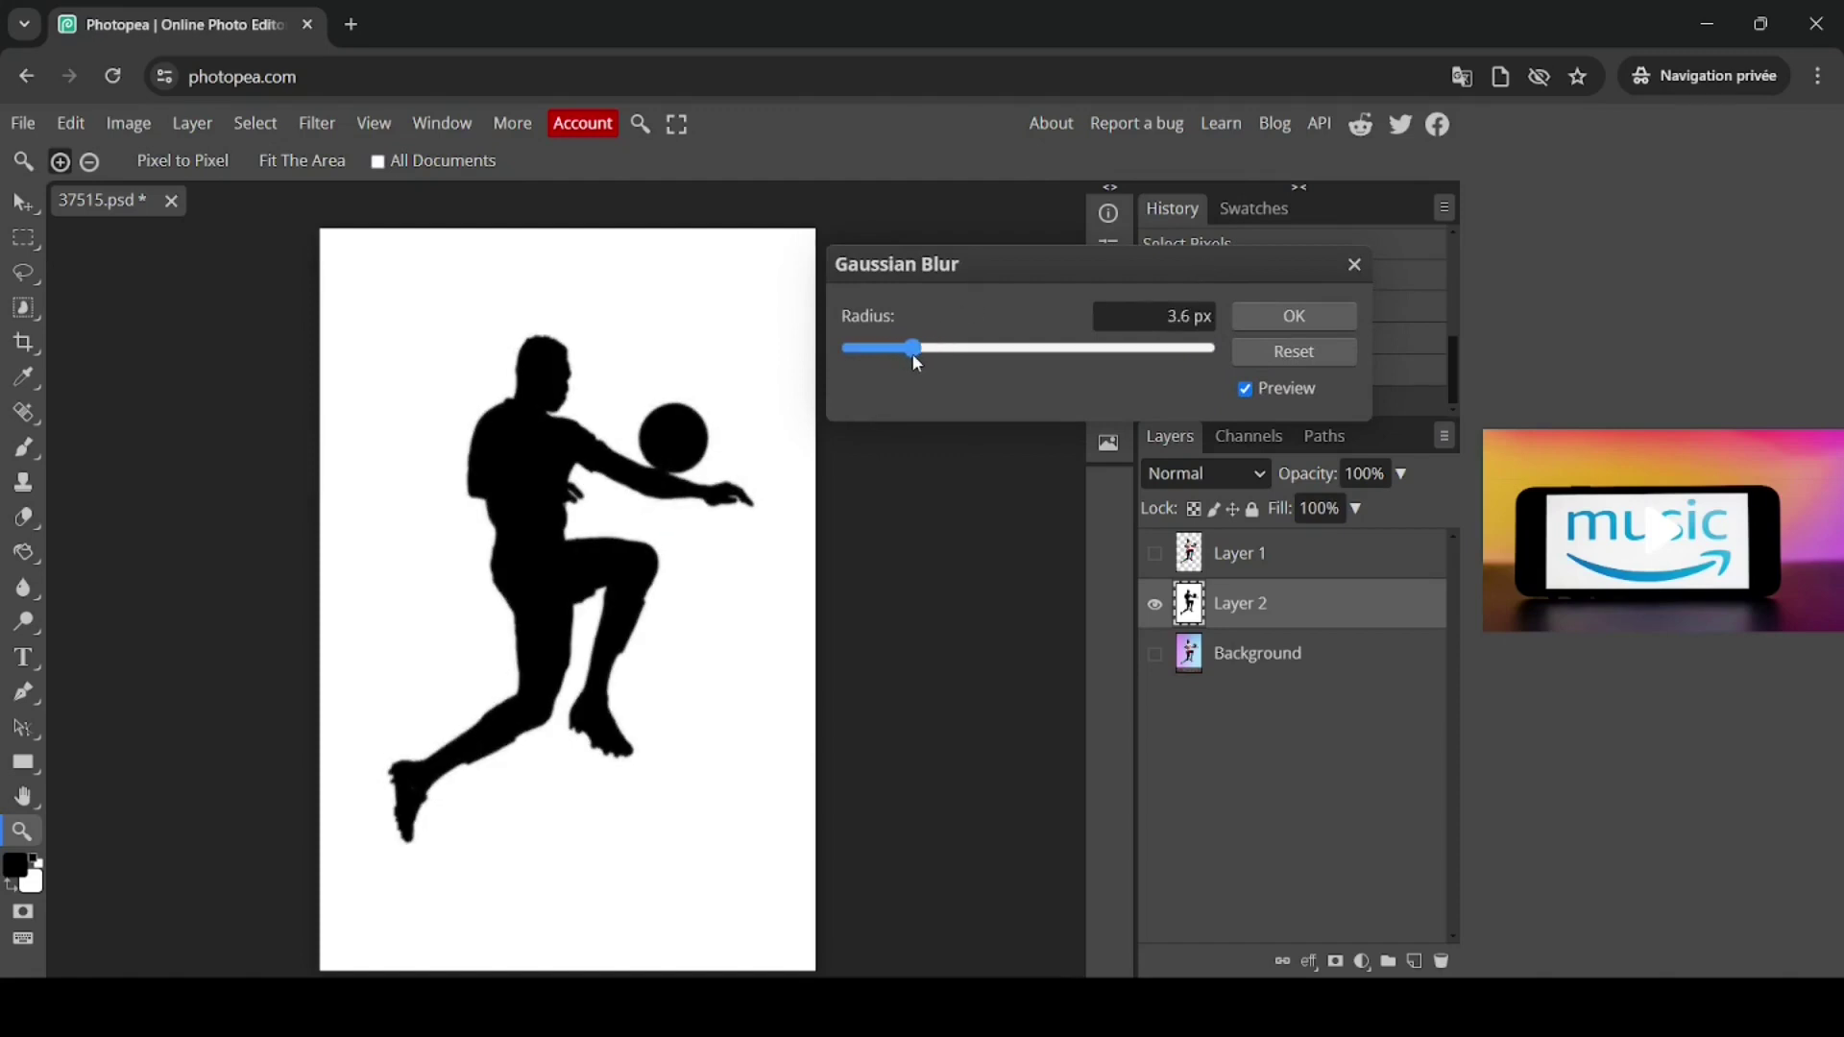
click(1349, 317)
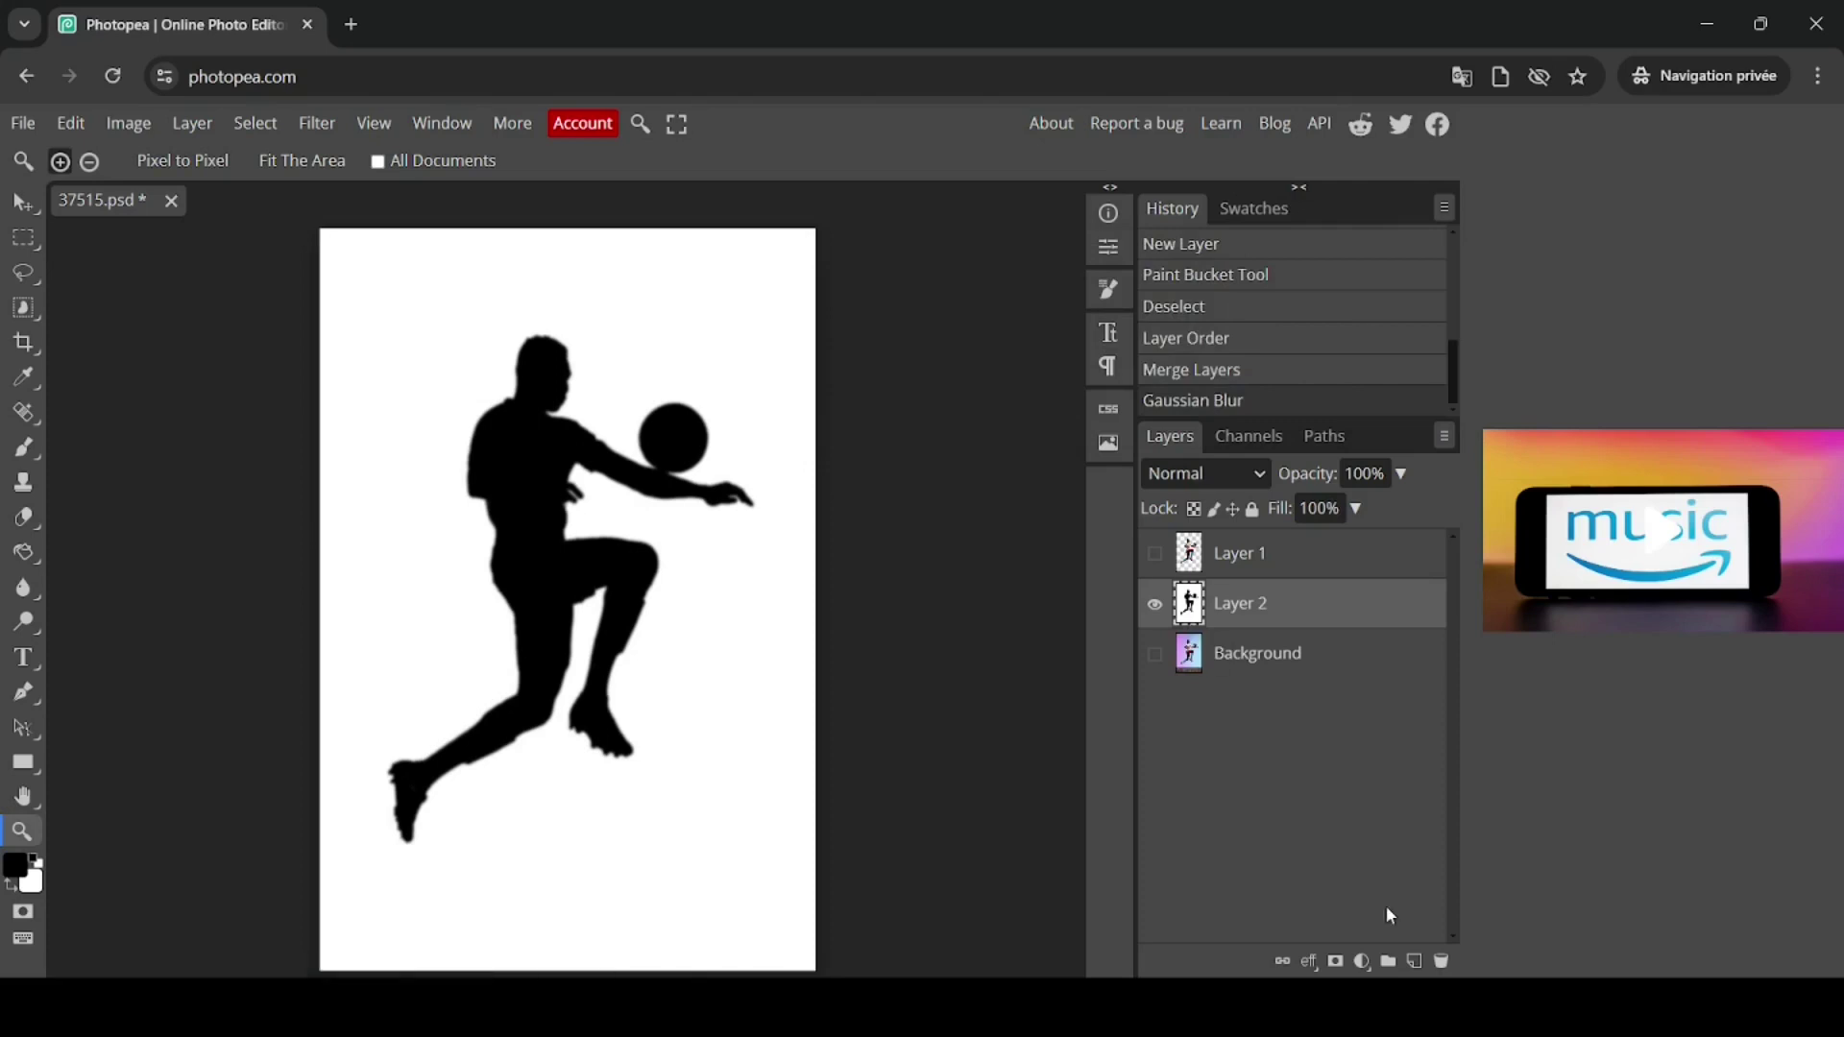
- Add a Curves adjustment layer, moving the white point left and the black point right
click(1362, 963)
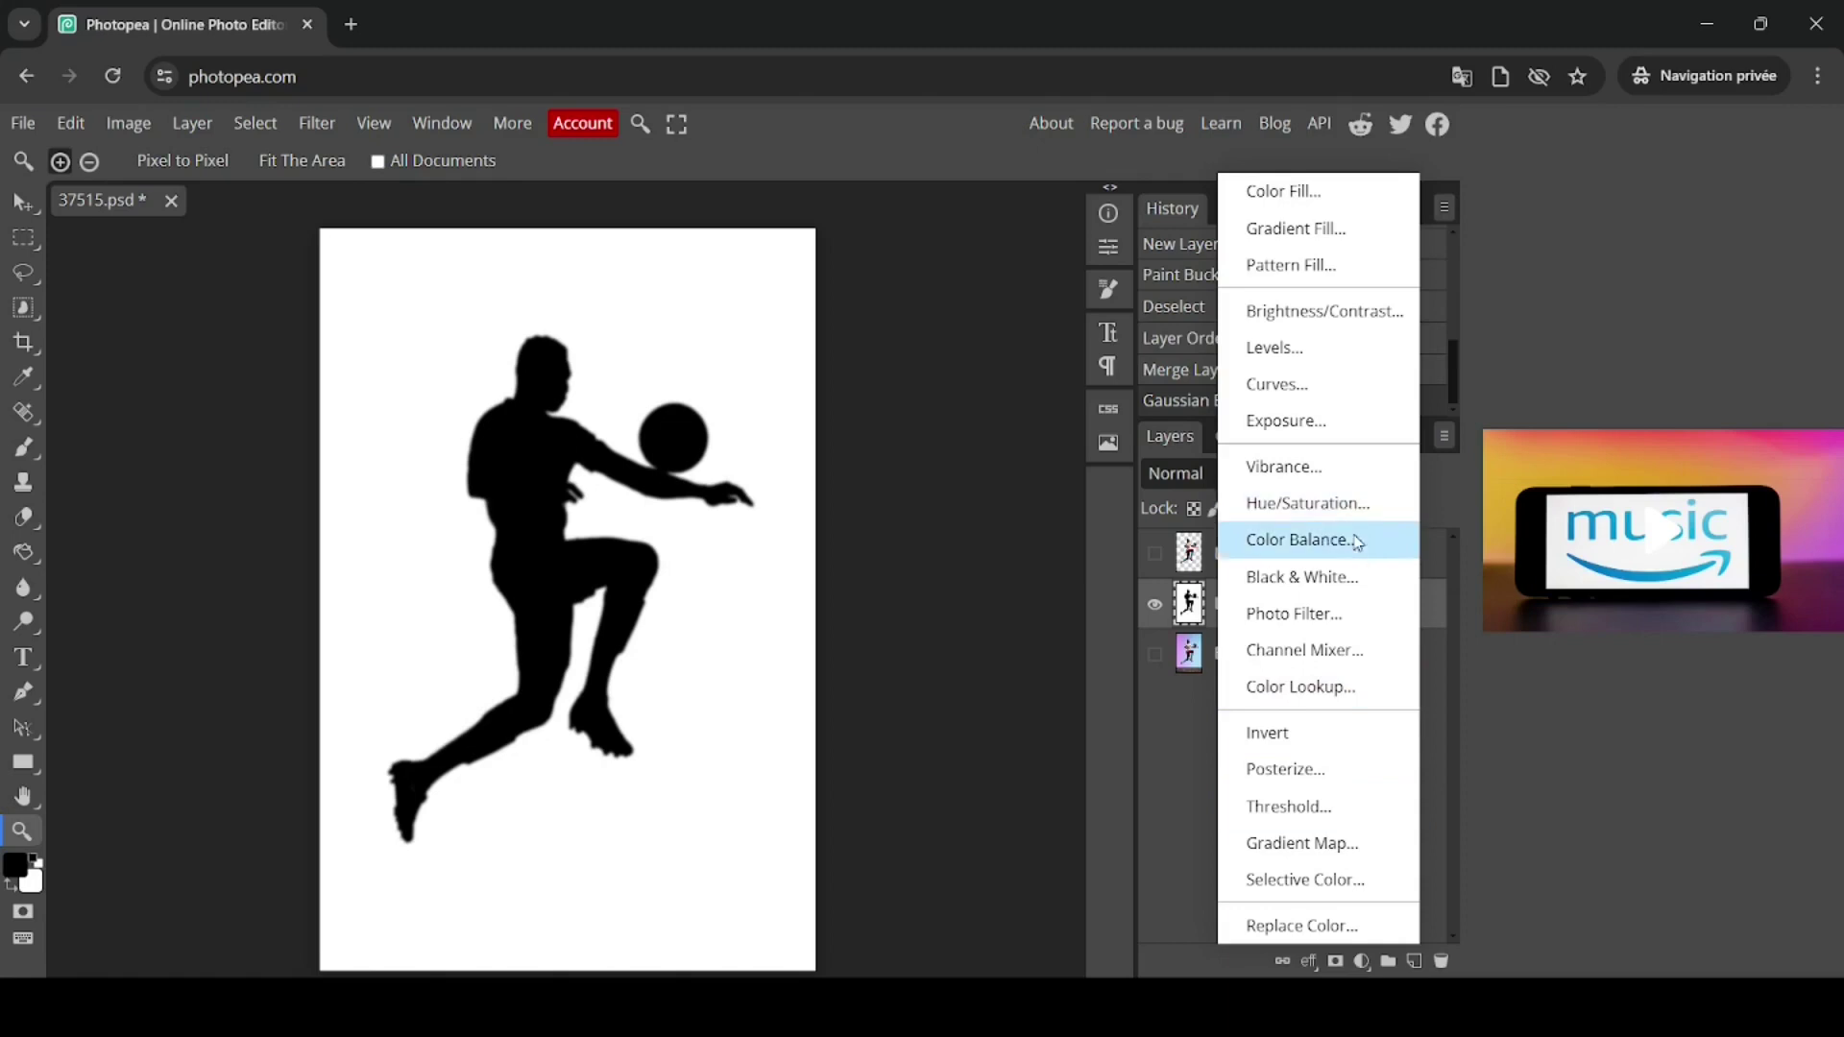
click(1349, 382)
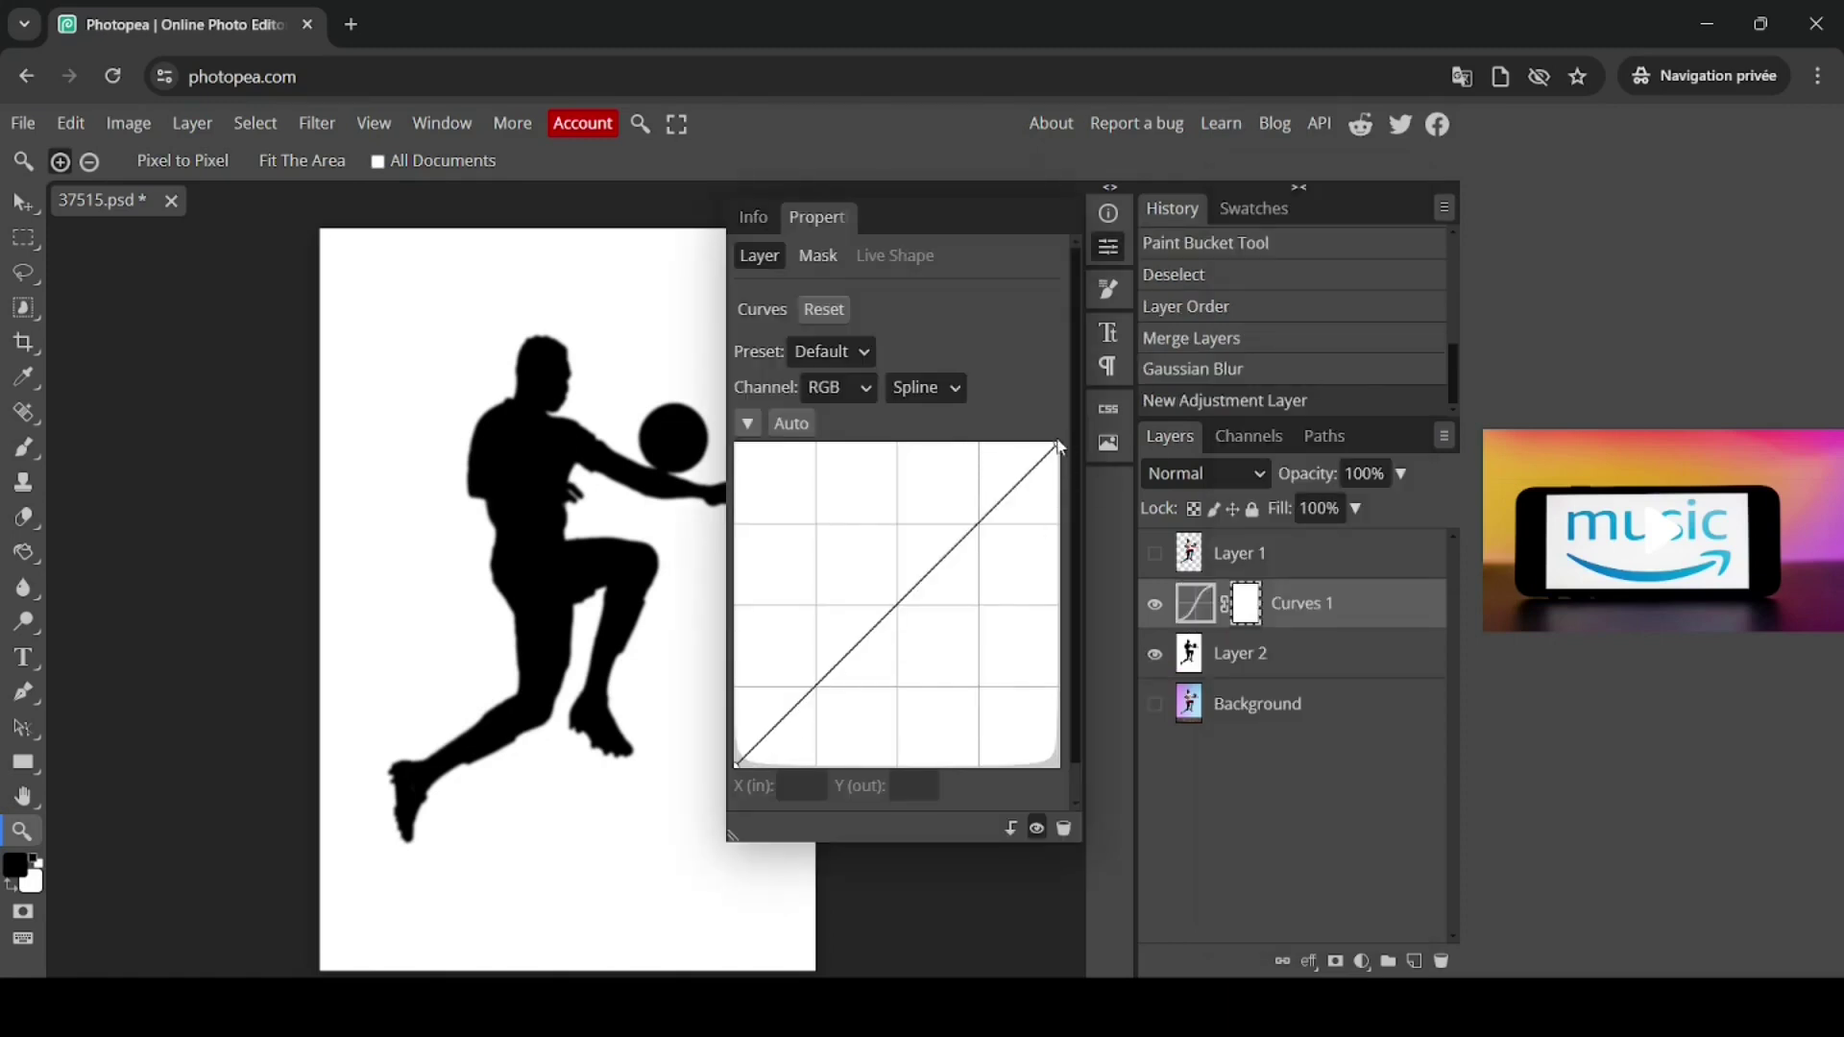
drag(1056, 449, 954, 444)
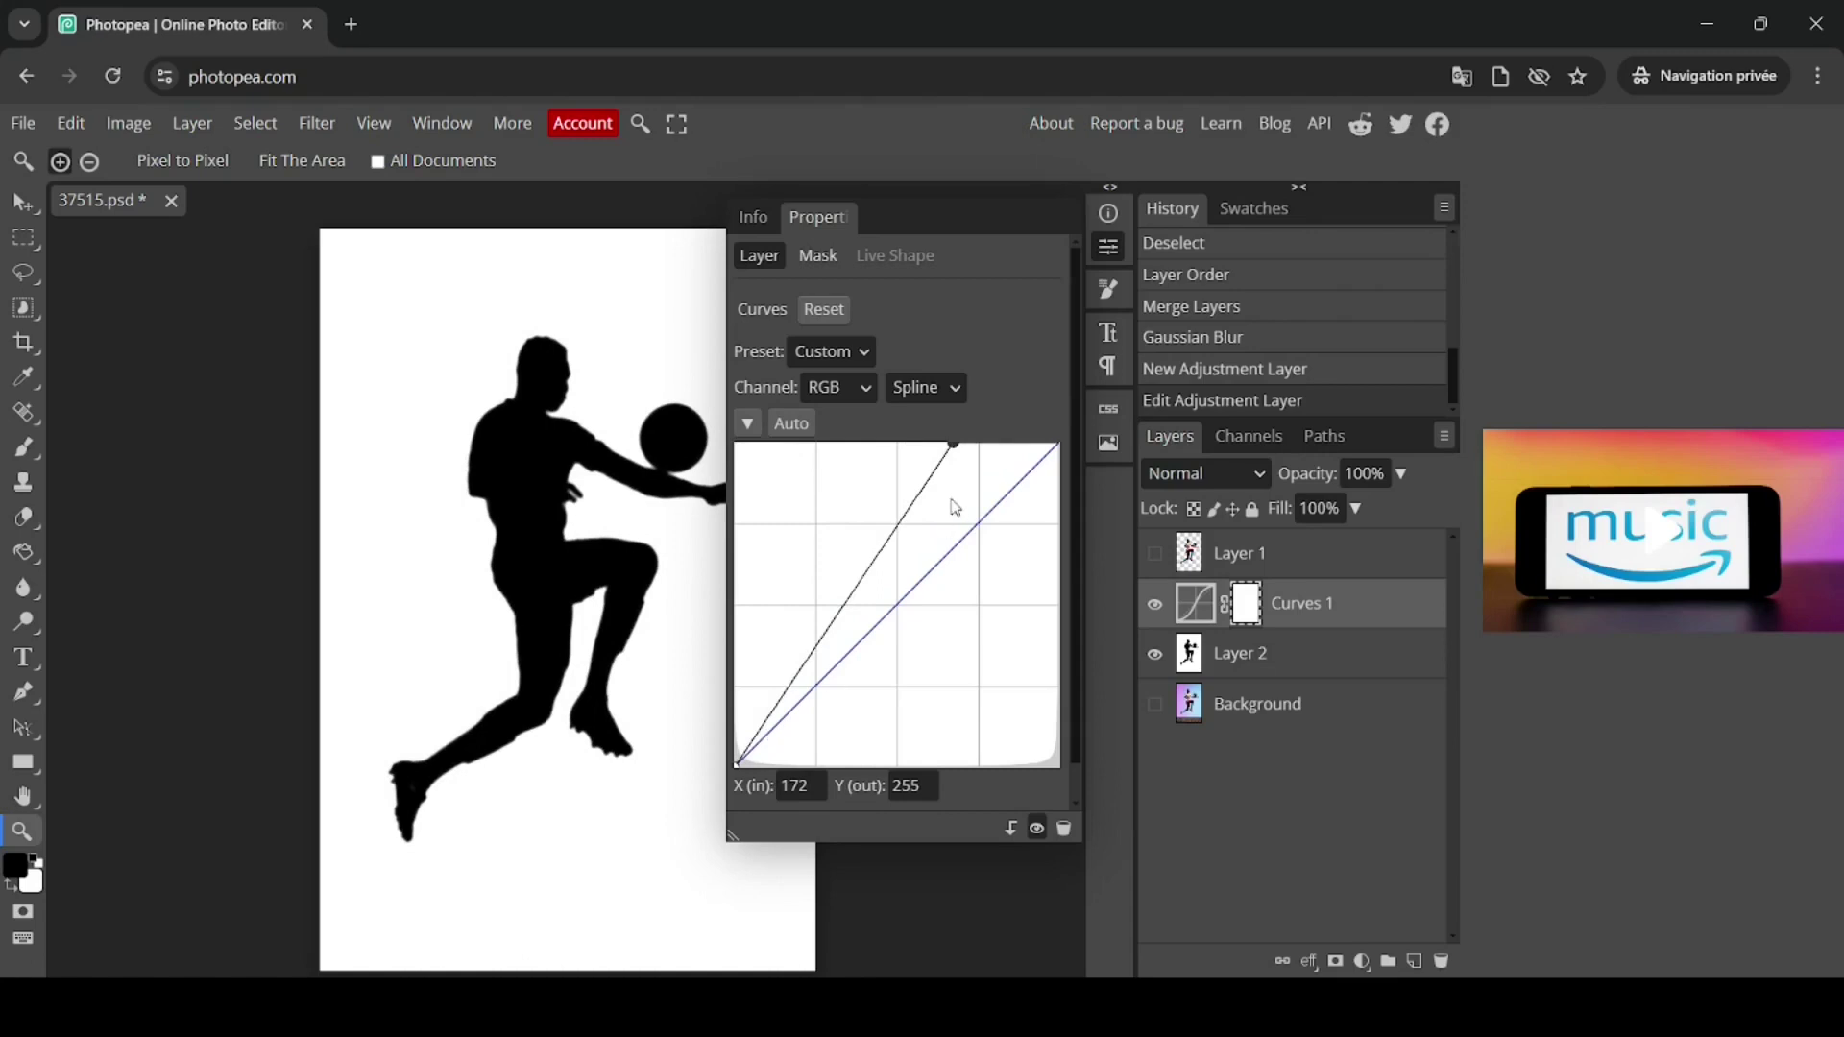
click(742, 768)
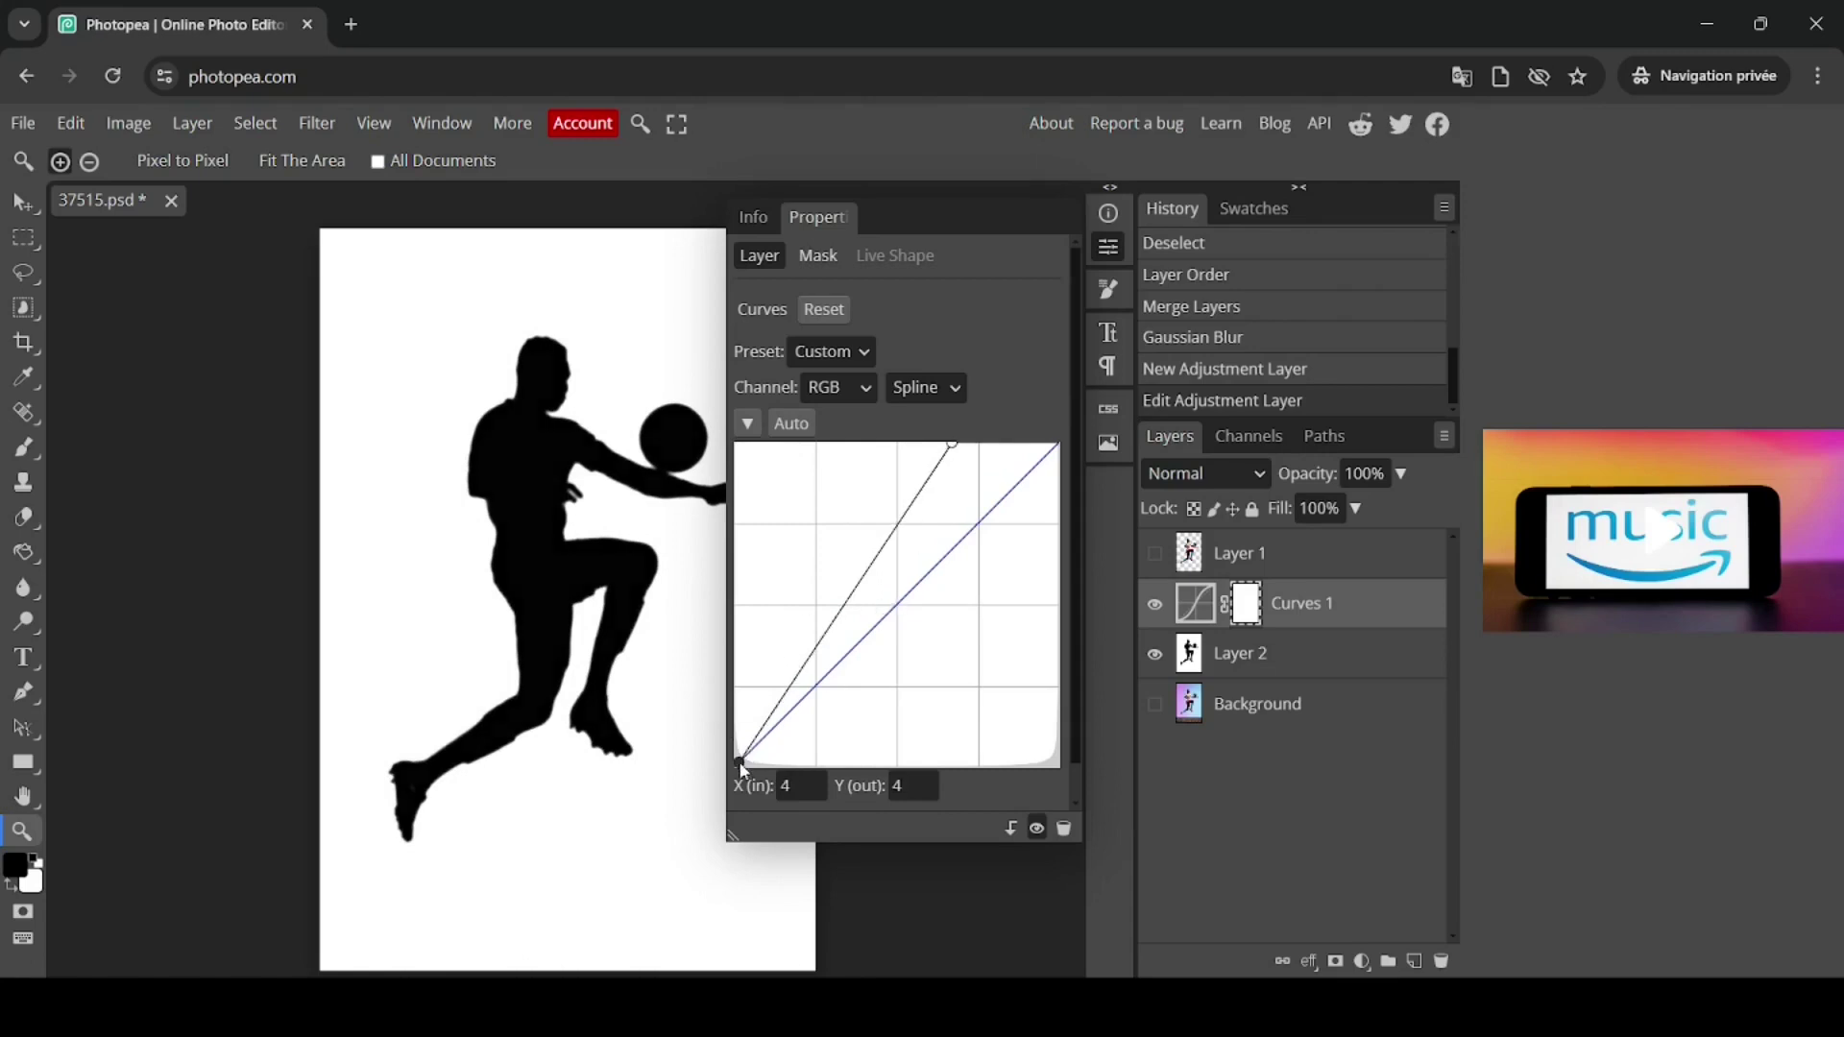
drag(745, 771, 854, 788)
drag(951, 445, 962, 446)
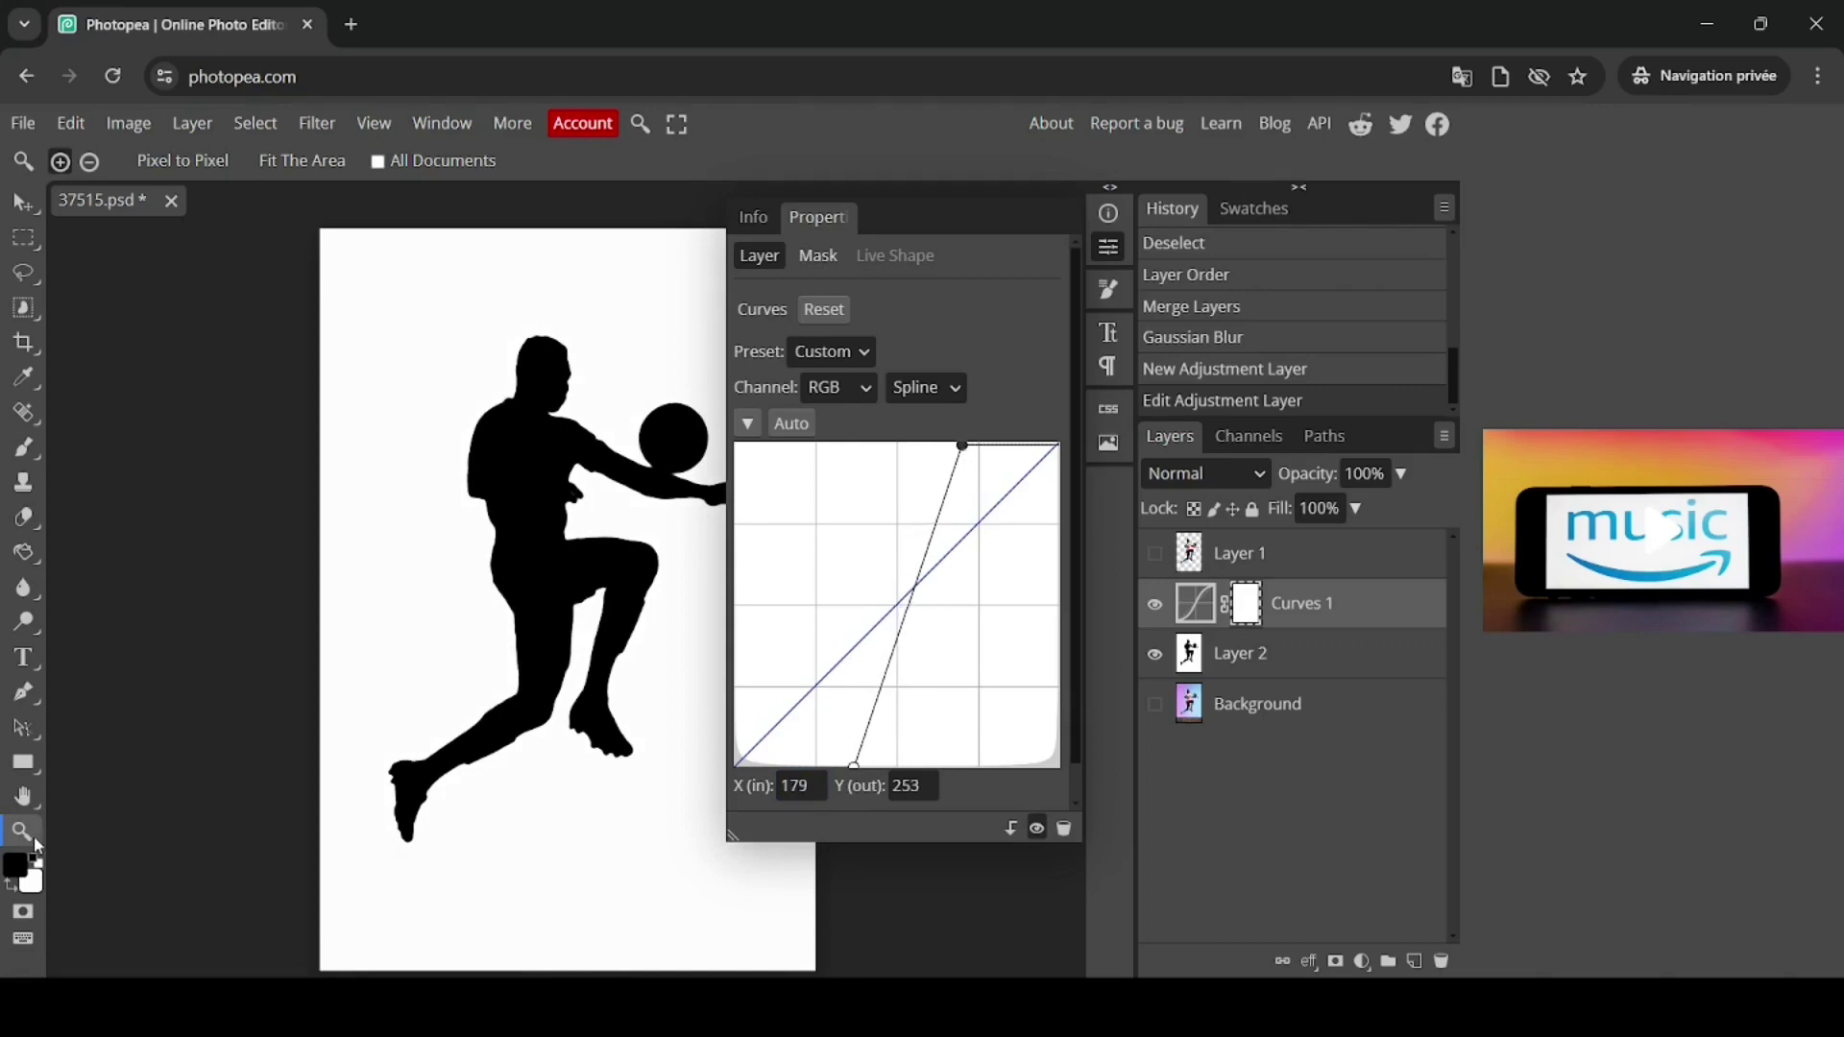
- Zoom in on the head and refine the curve to map input 117 to black and 168 to white
click(512, 393)
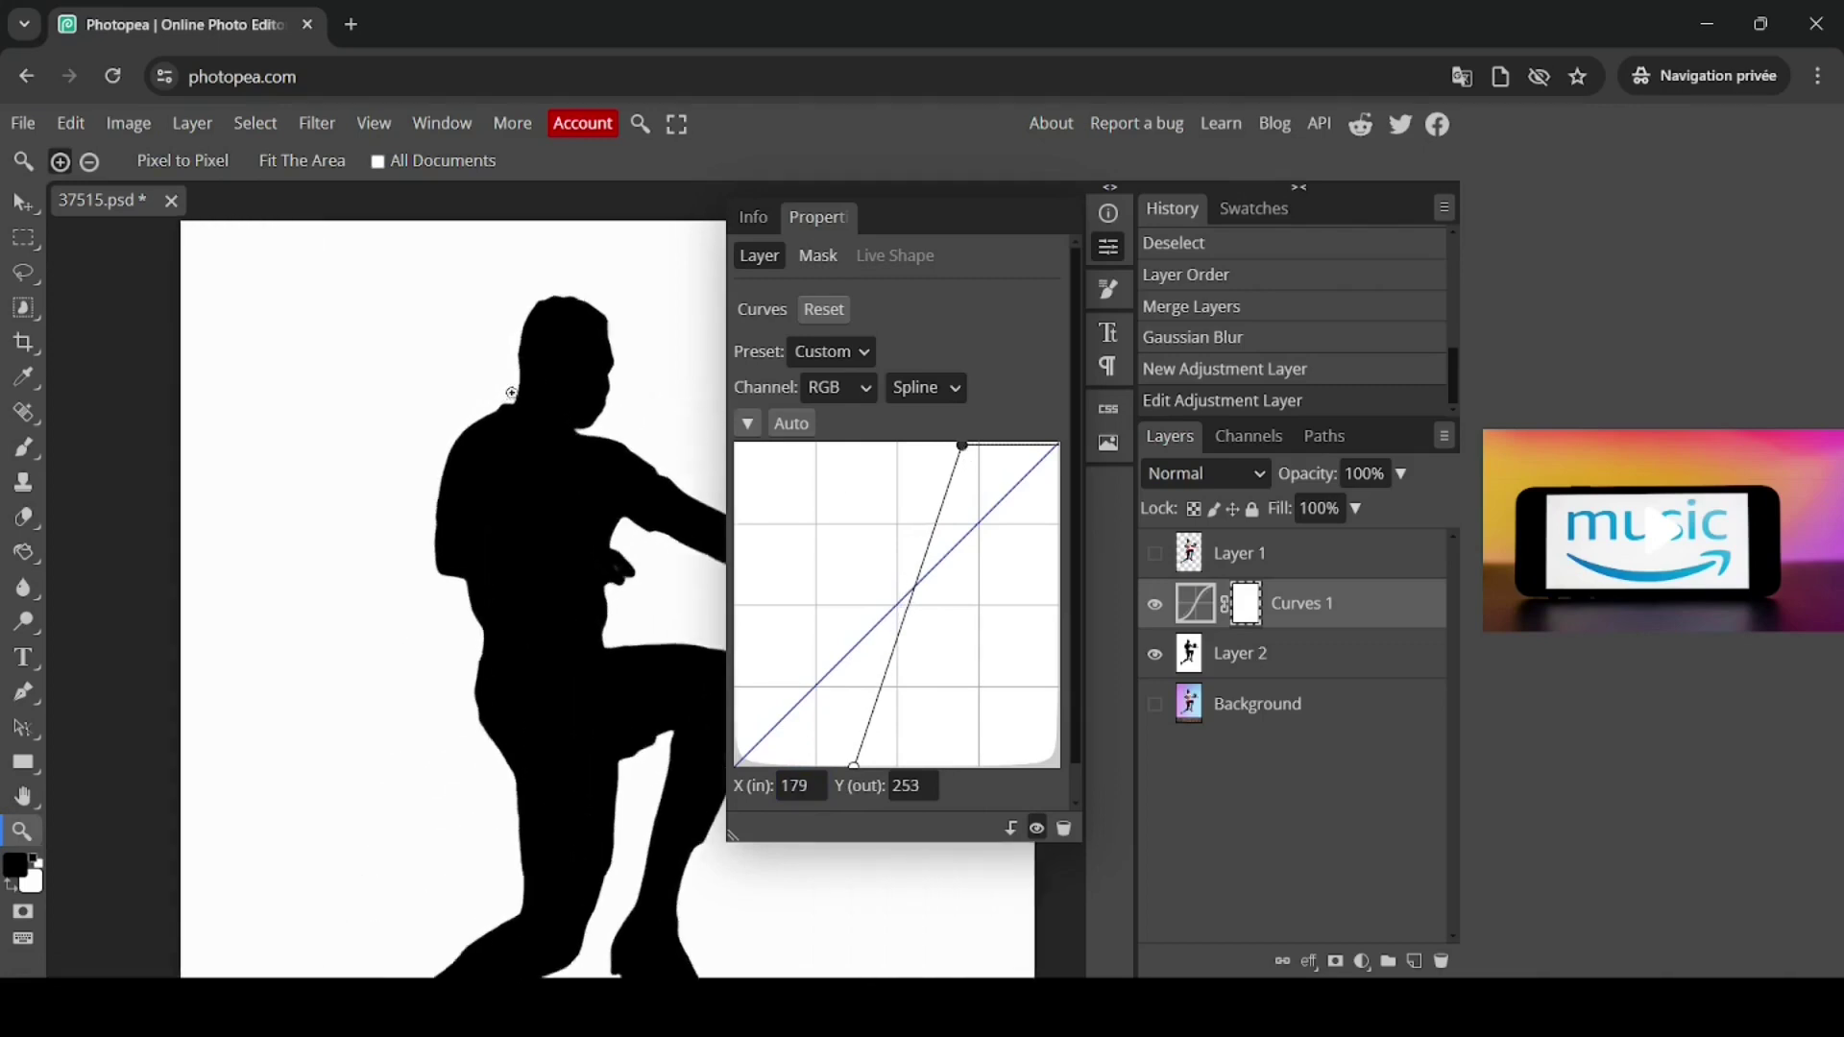
click(512, 394)
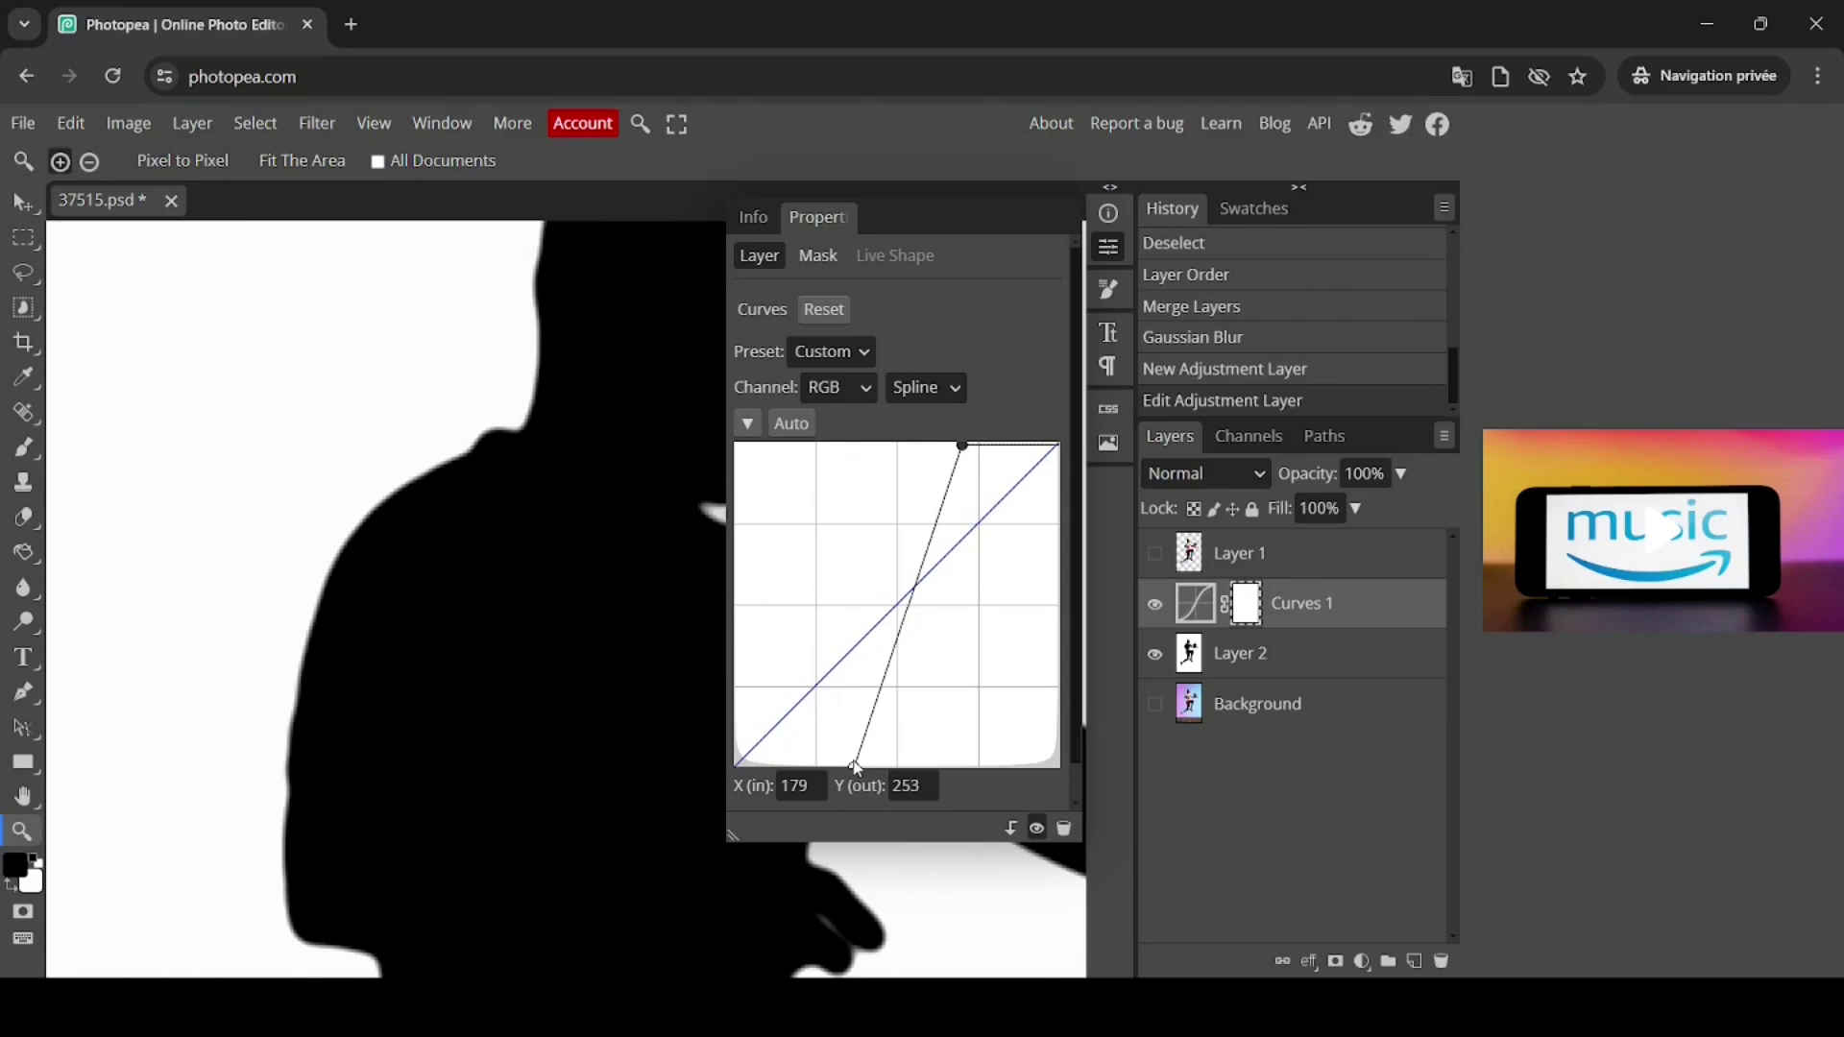
drag(856, 768, 883, 769)
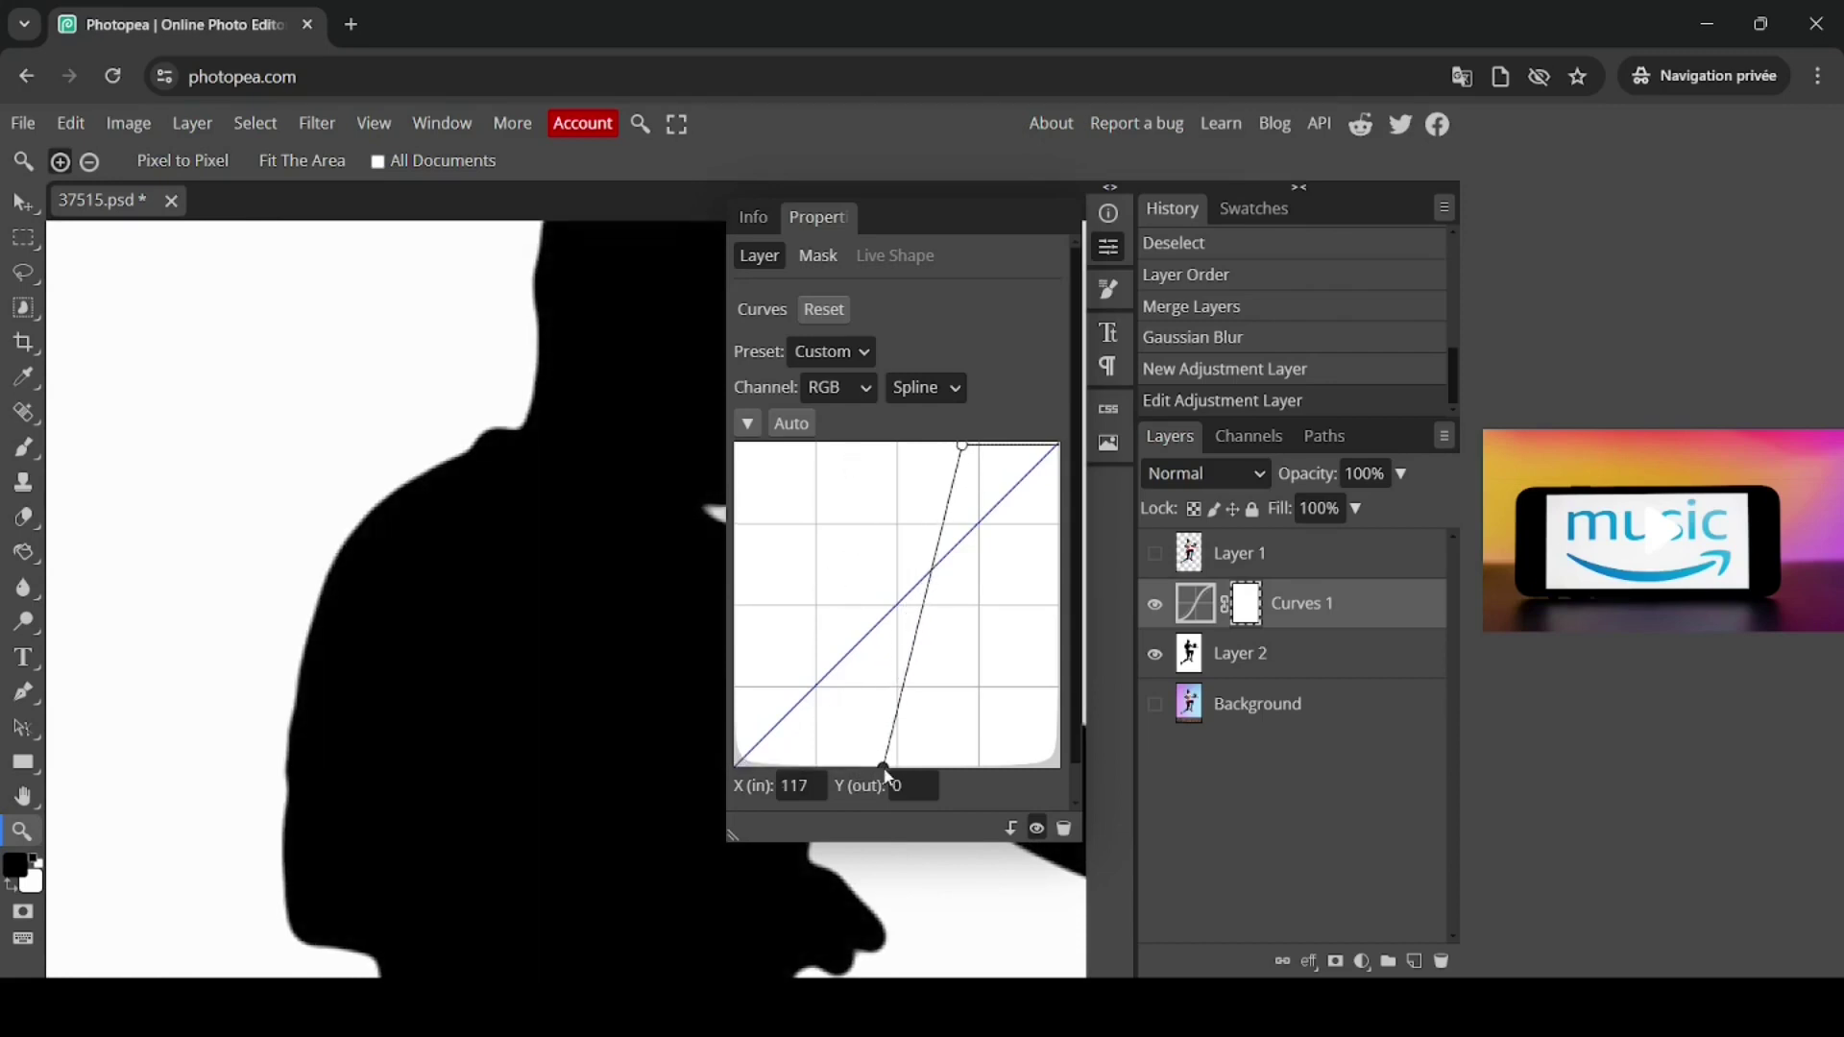
click(1039, 830)
click(1038, 830)
drag(963, 446, 951, 447)
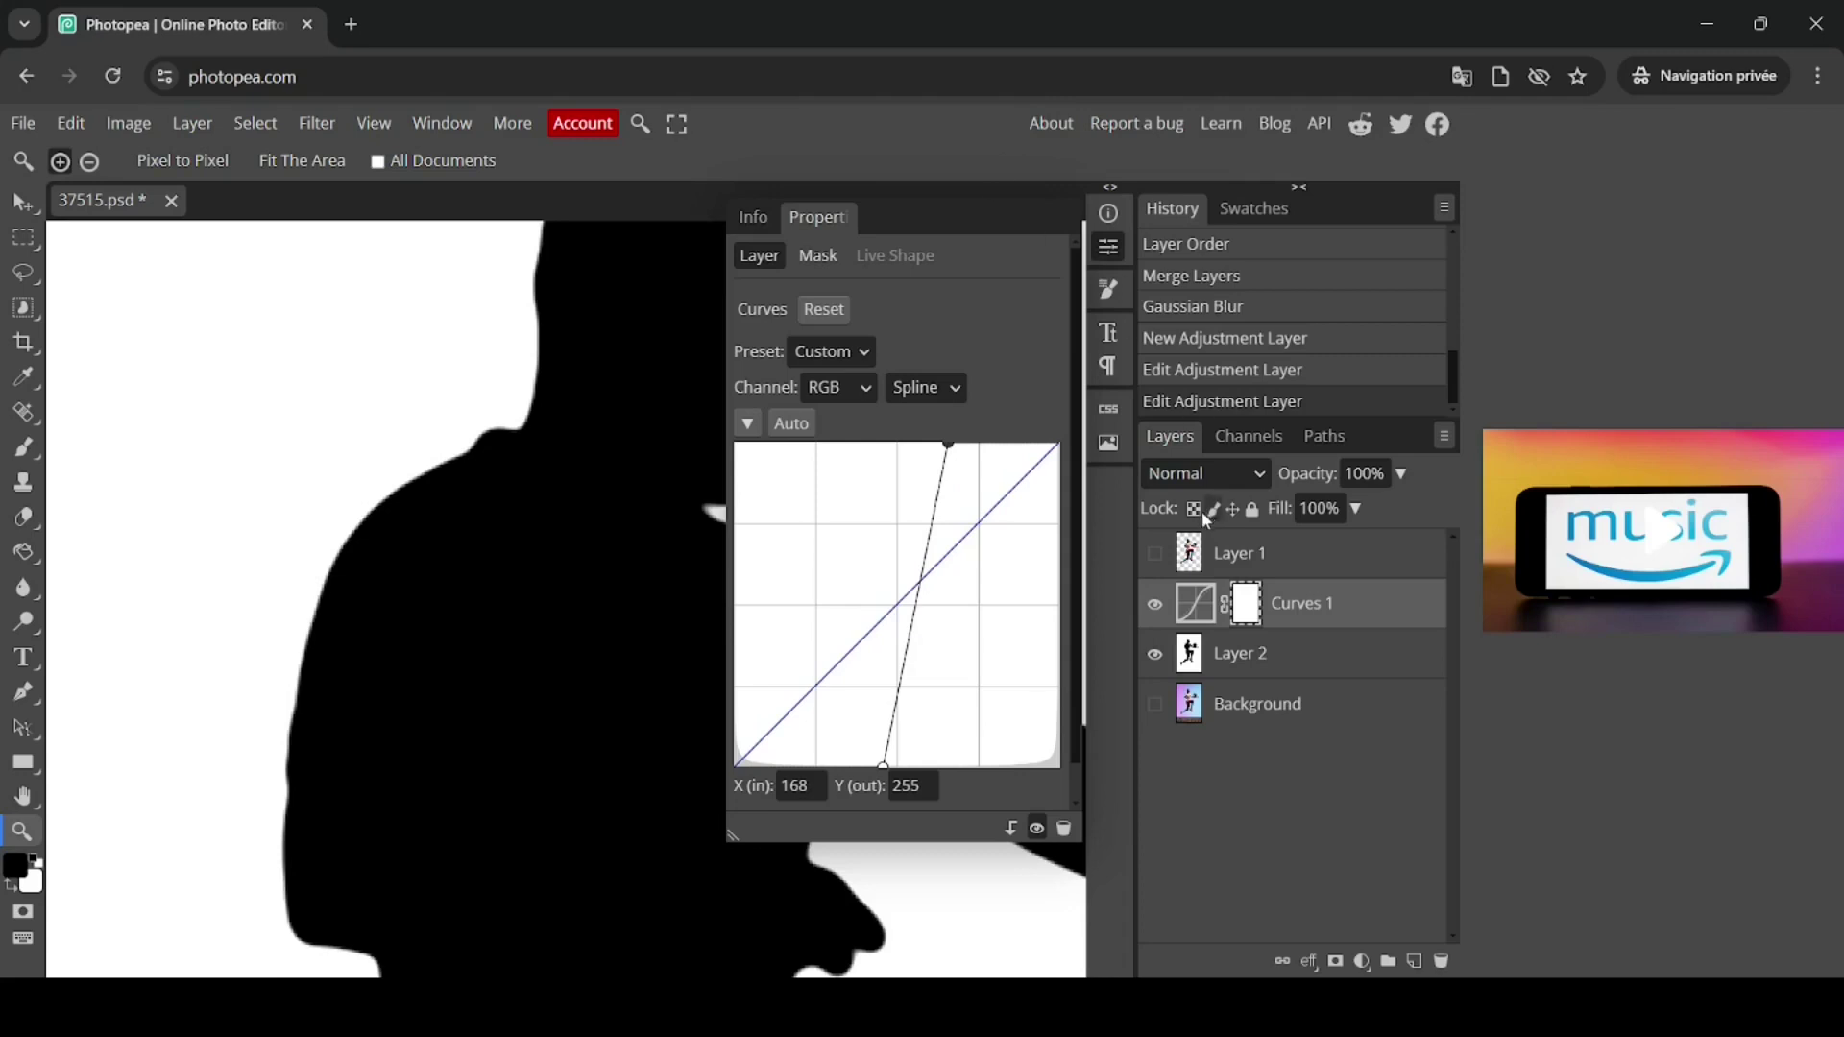
- Close the Curves panel, fit the whole silhouette in view, and check Layer 2's content
click(1108, 250)
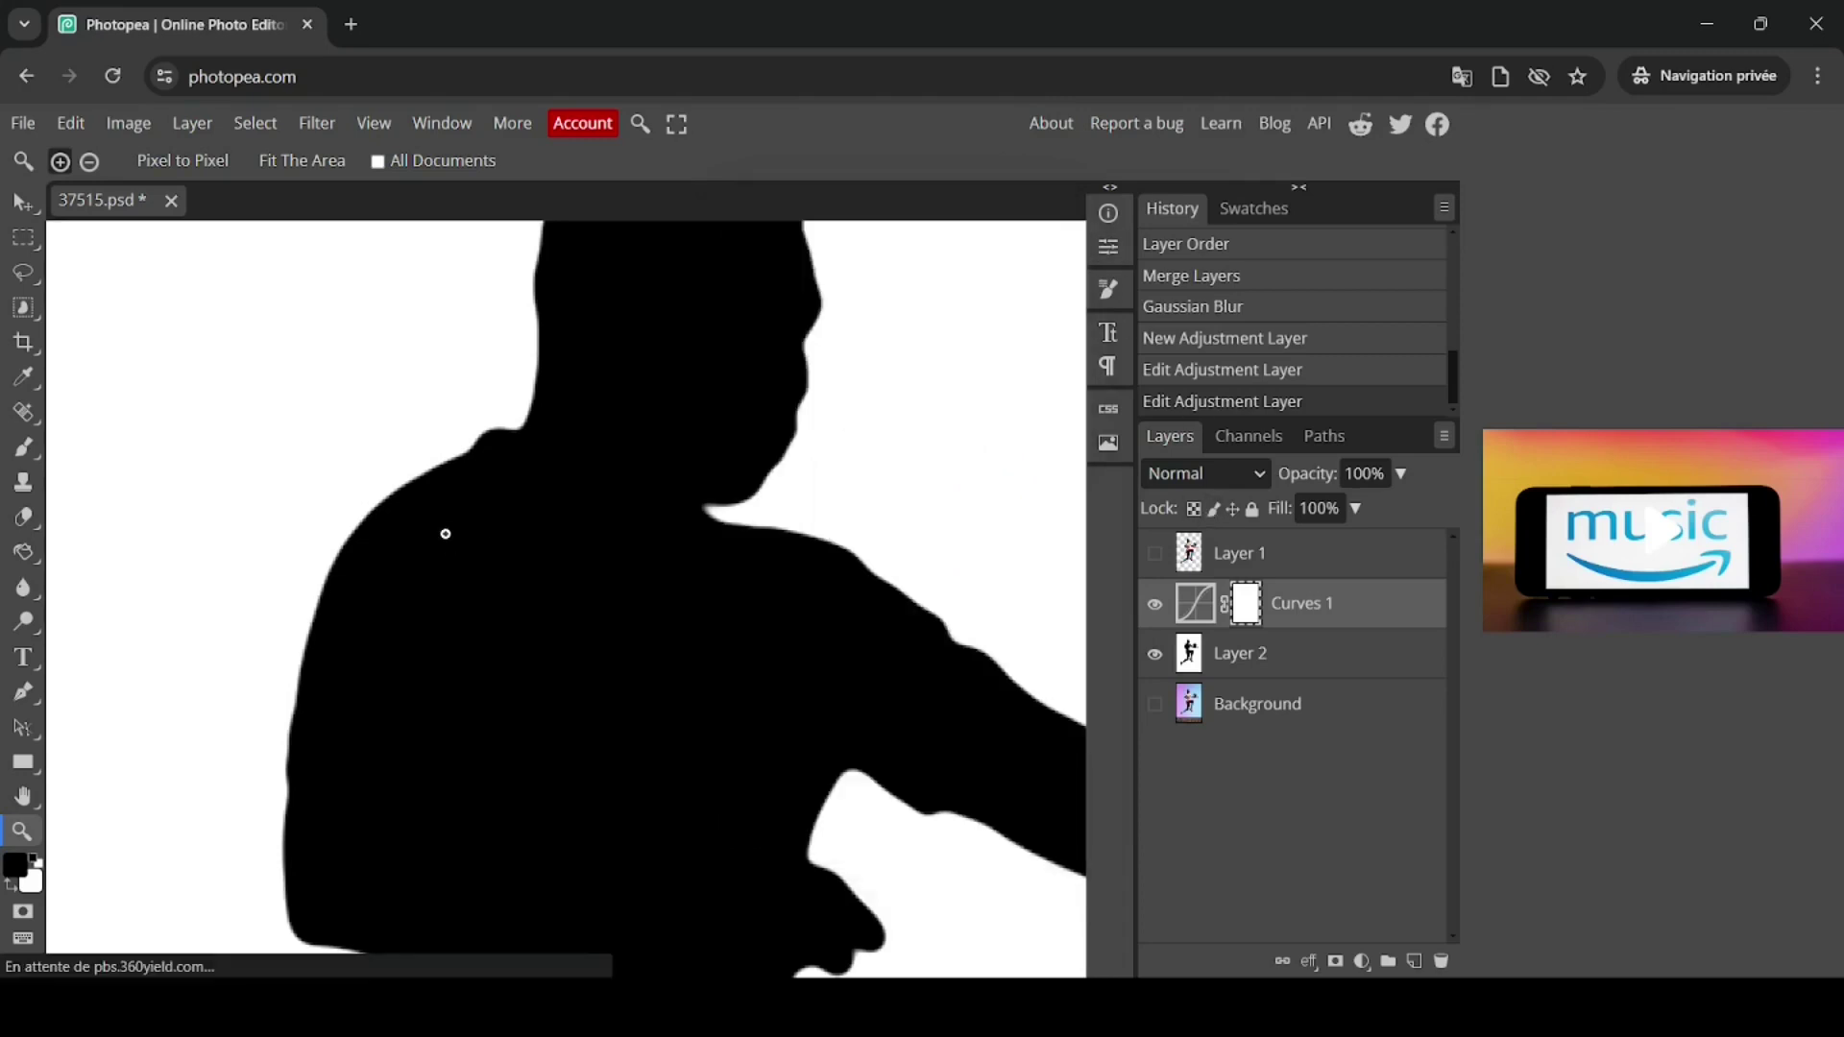
right_click(495, 687)
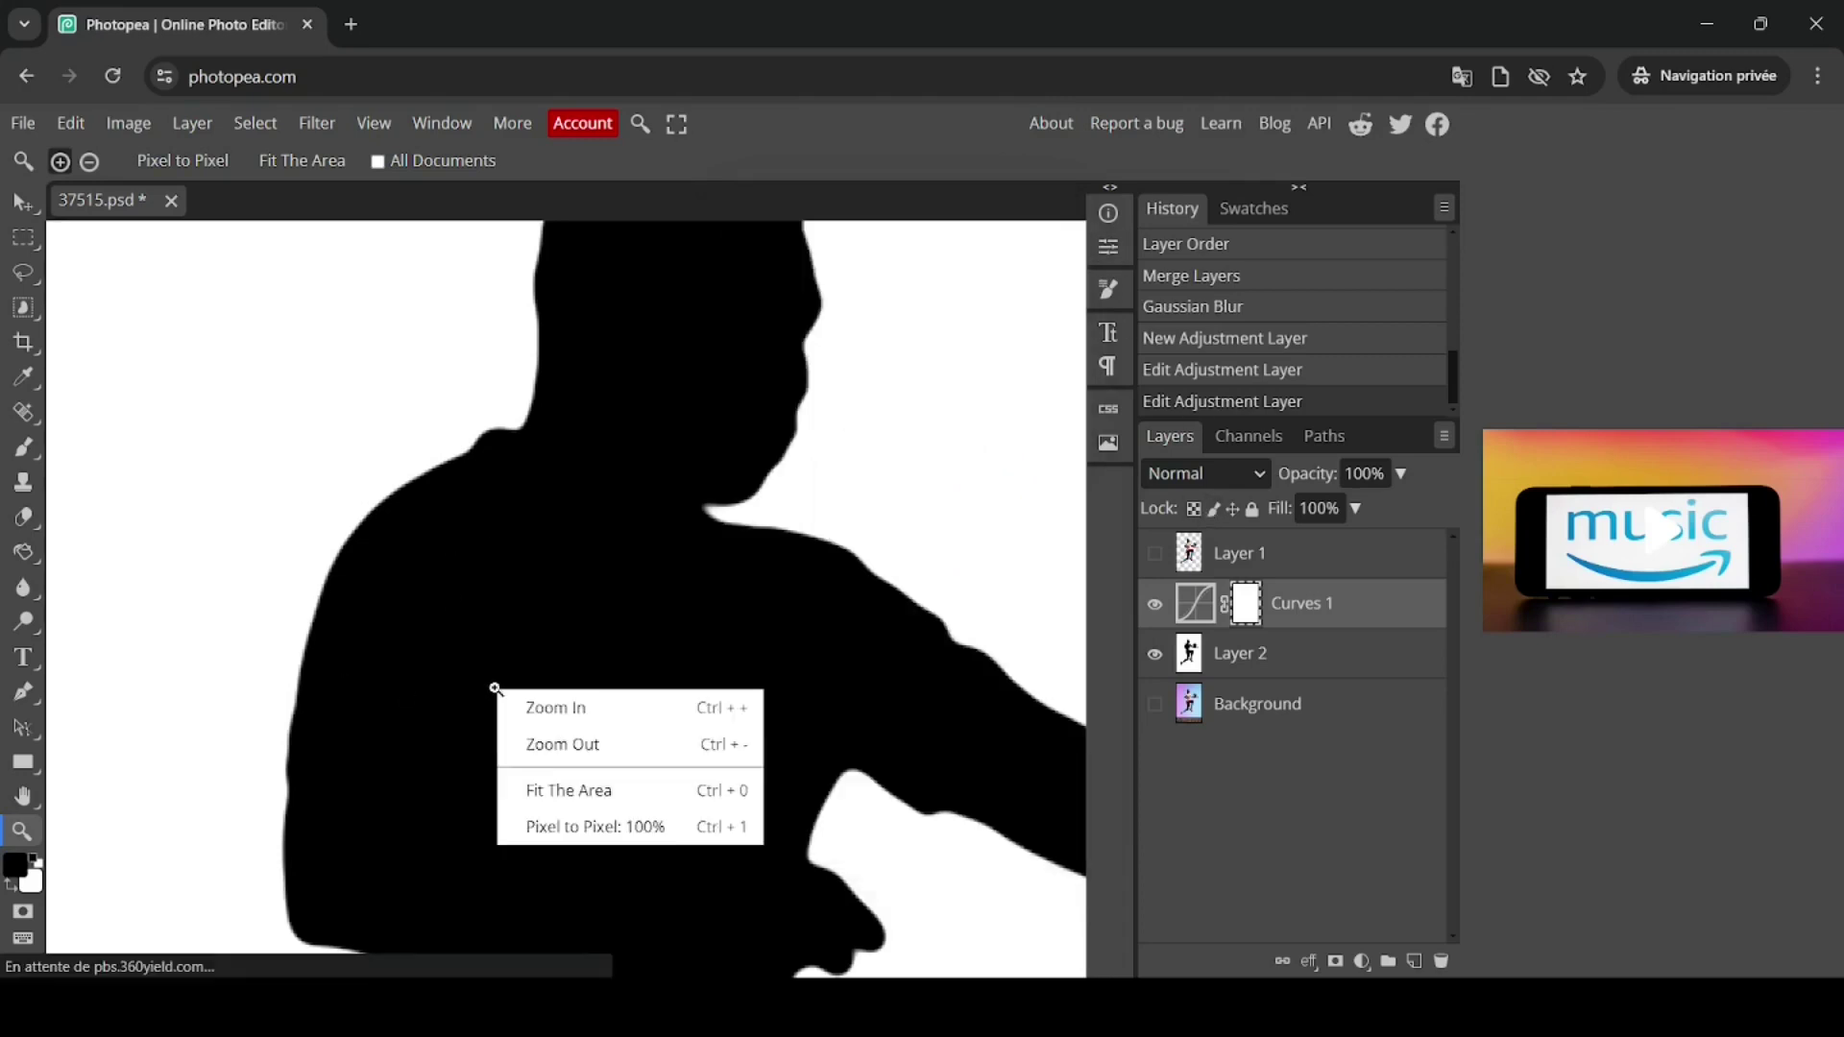
click(585, 773)
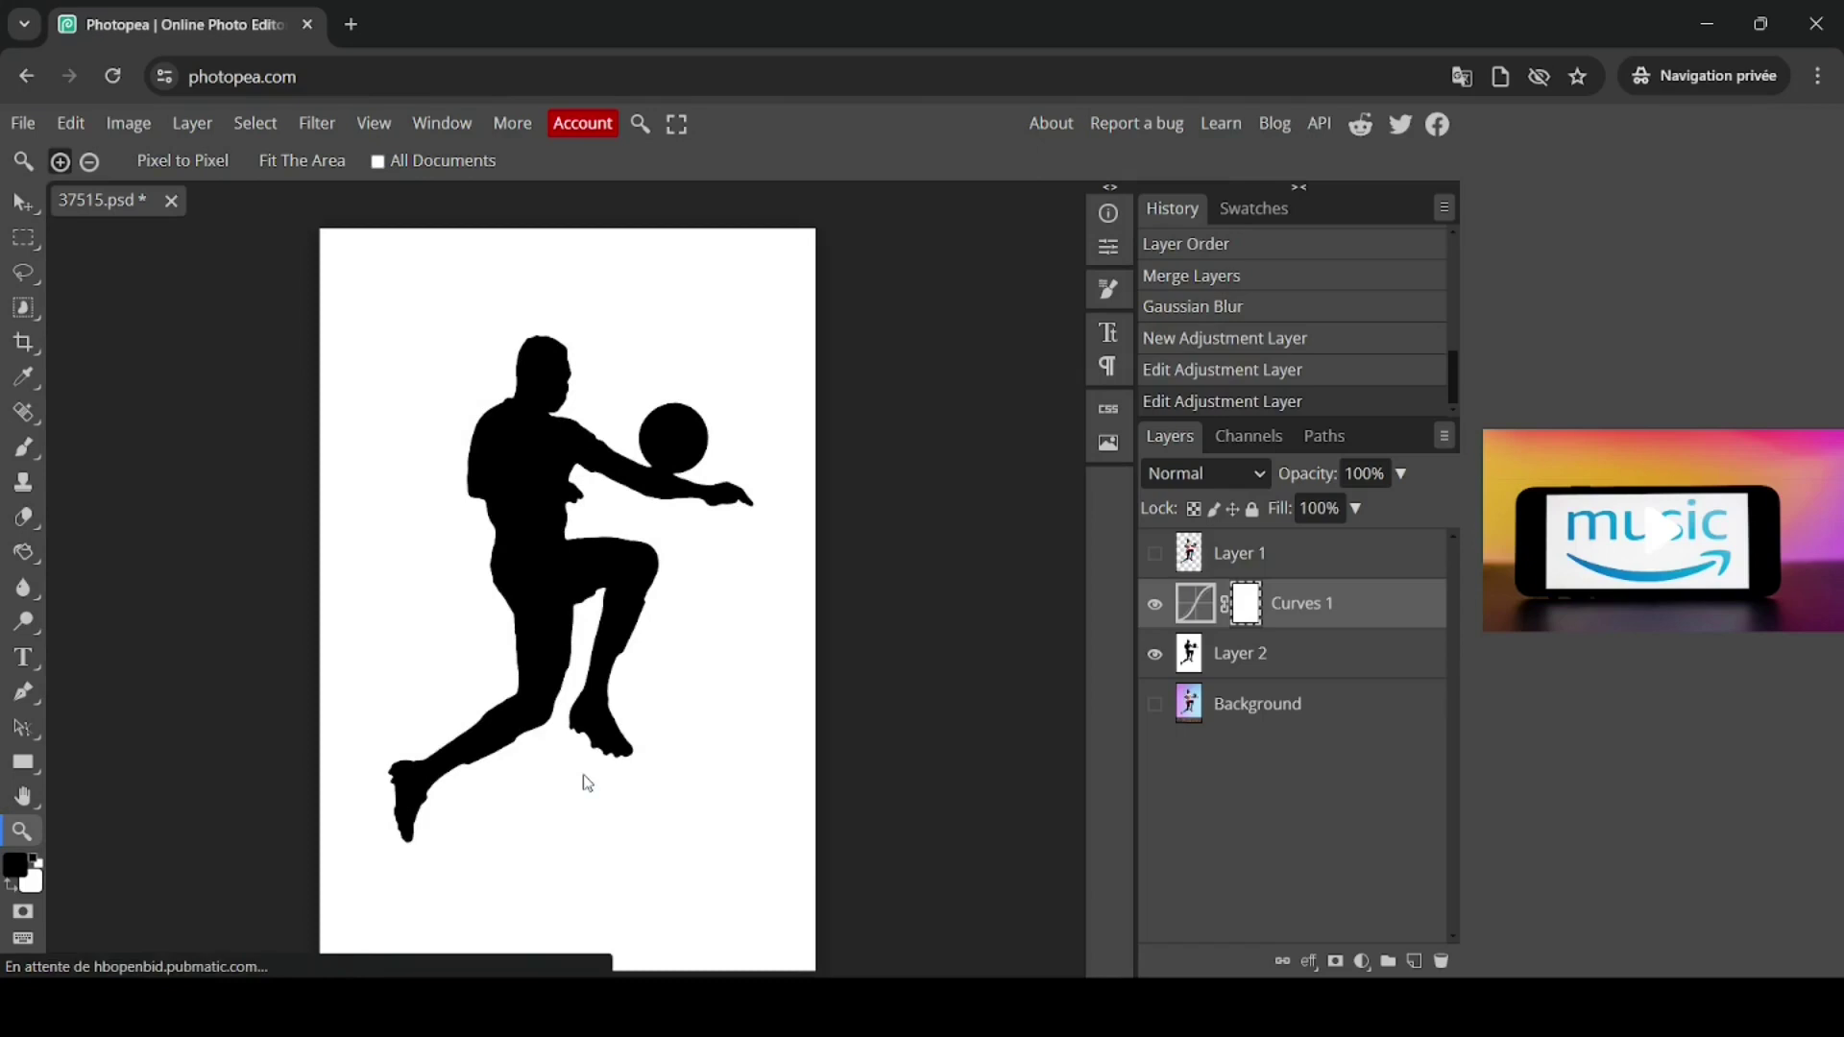
click(1189, 555)
click(1204, 609)
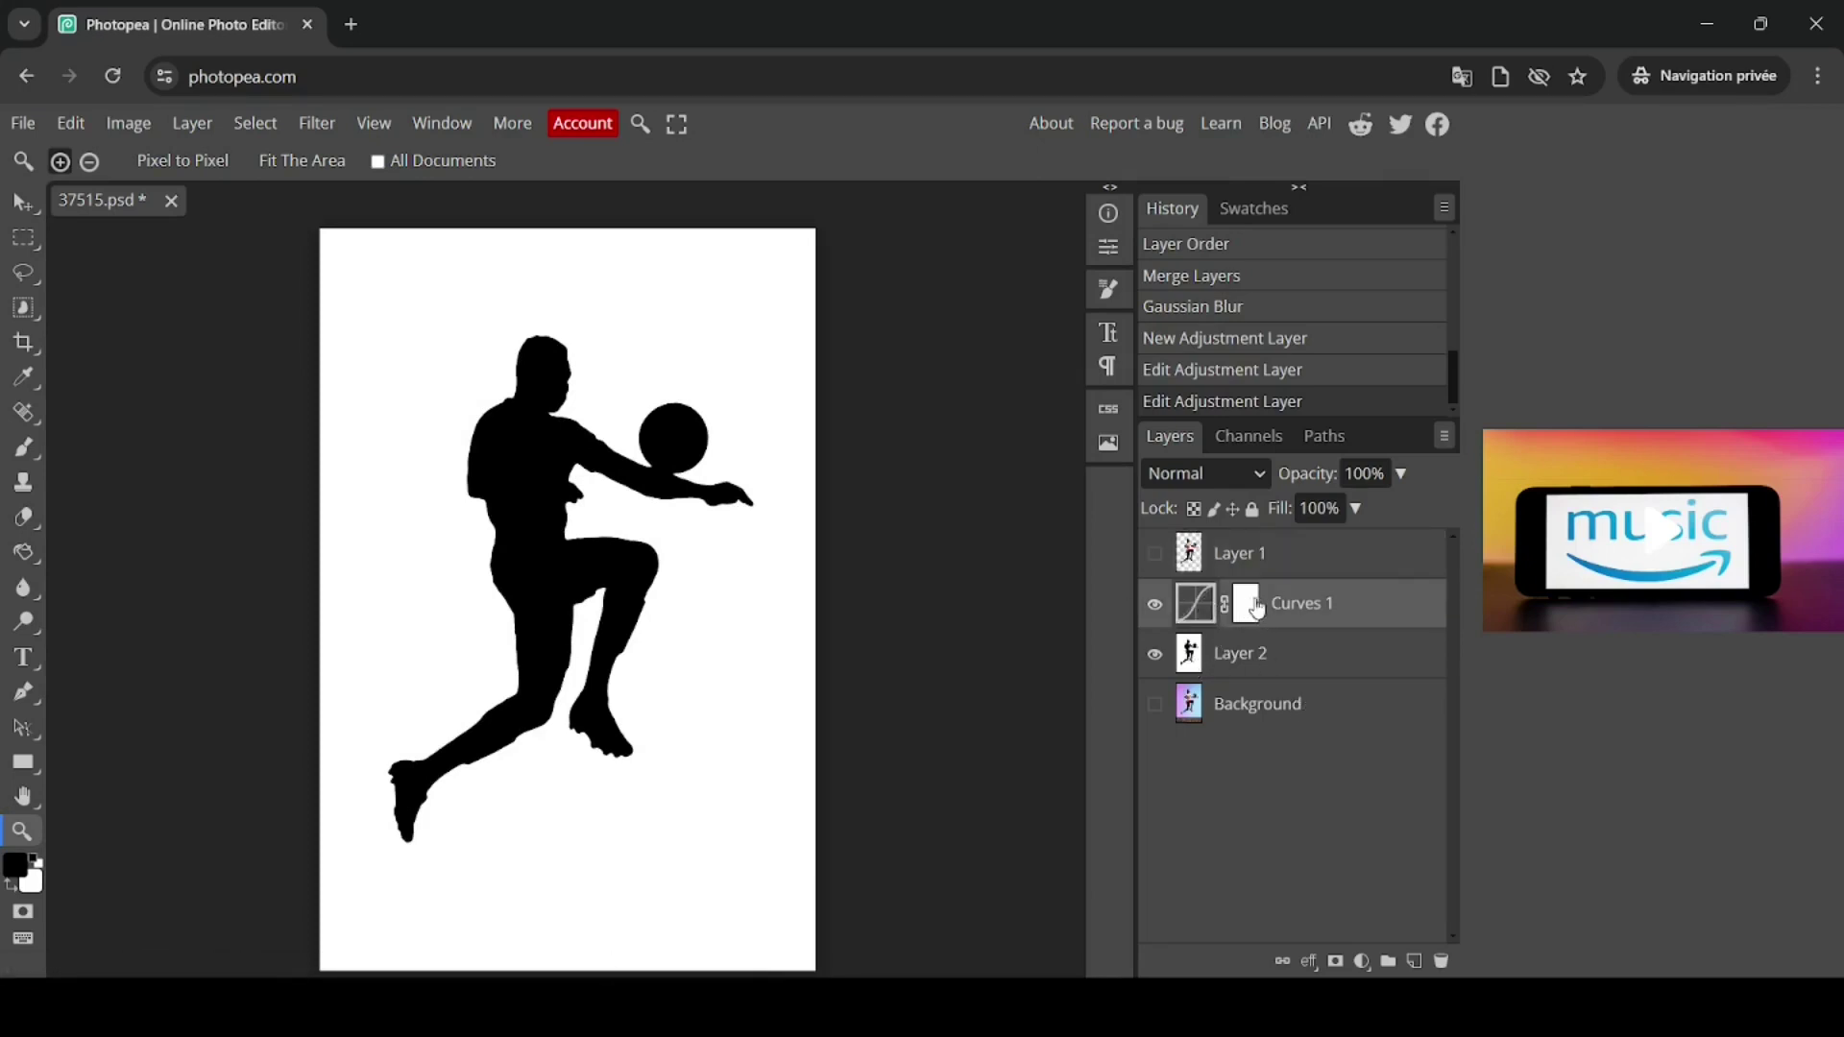
click(1155, 654)
click(1155, 654)
- Merge Curves 1 into Layer 2, show the Background photo, and toggle Layer 2 to compare
right_click(1199, 600)
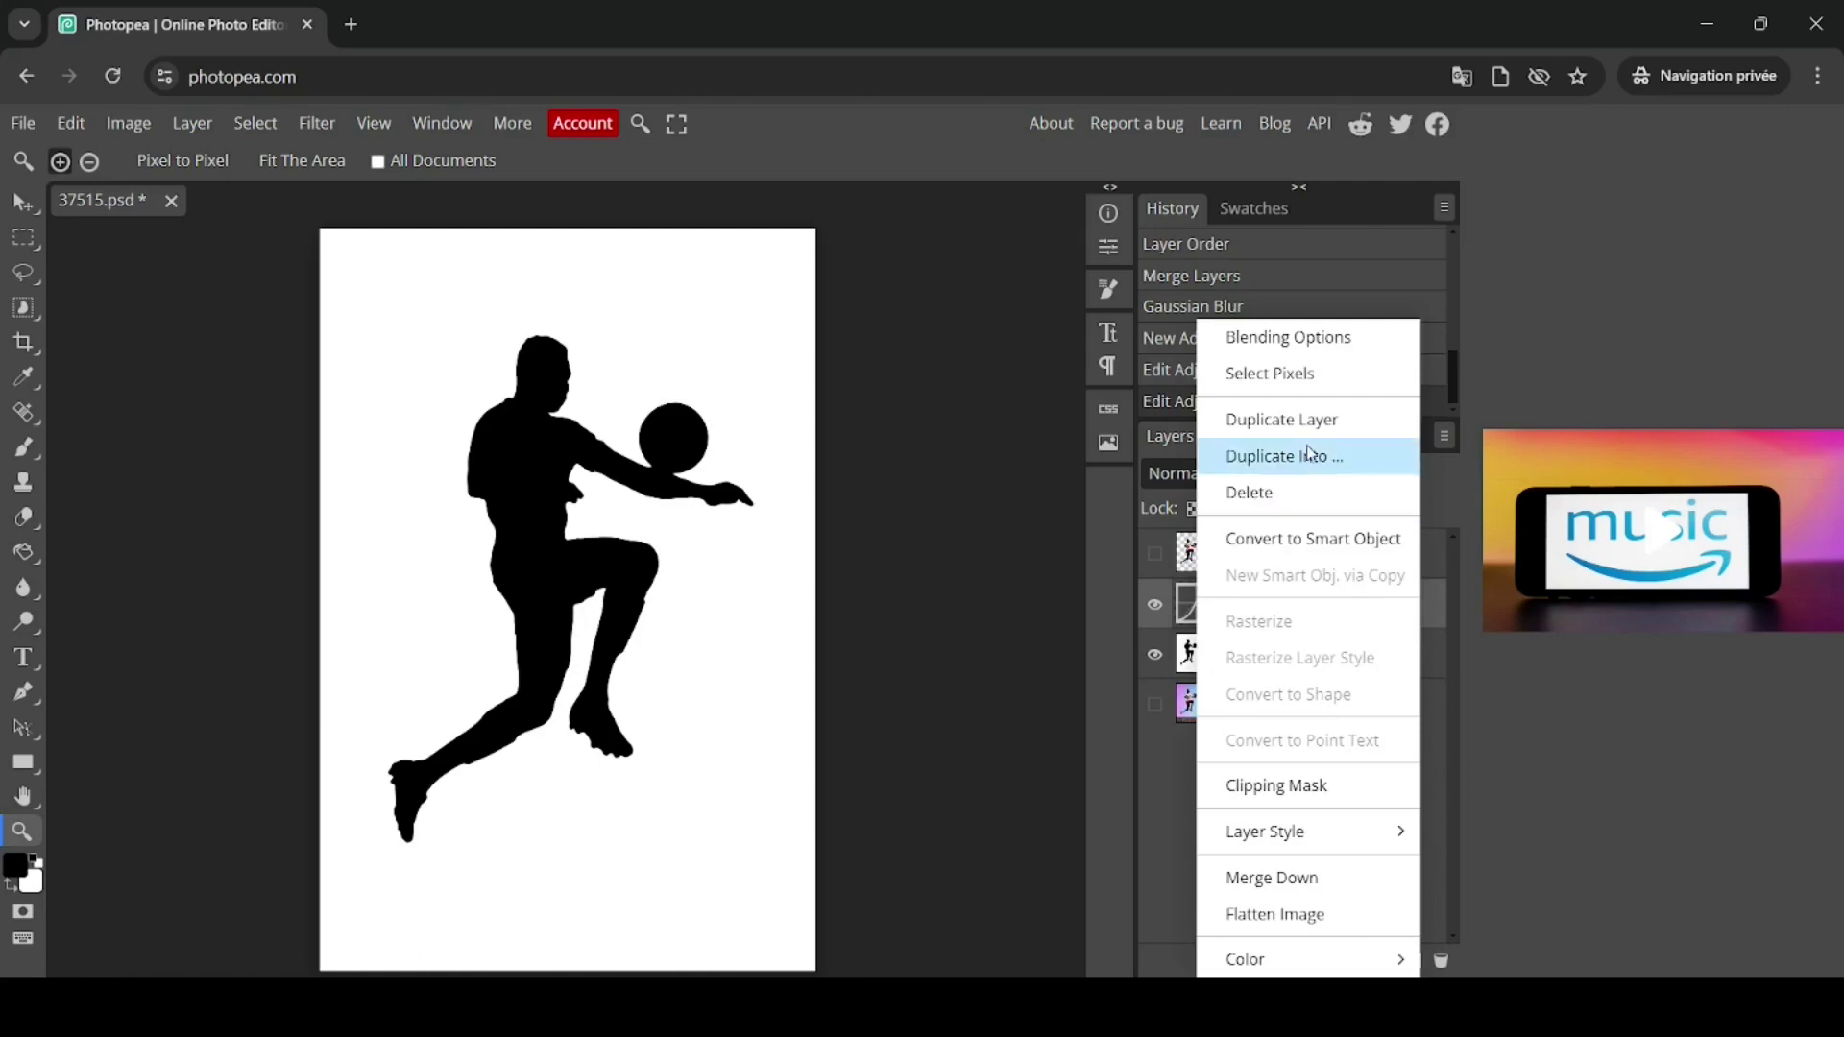
click(1277, 877)
click(1154, 654)
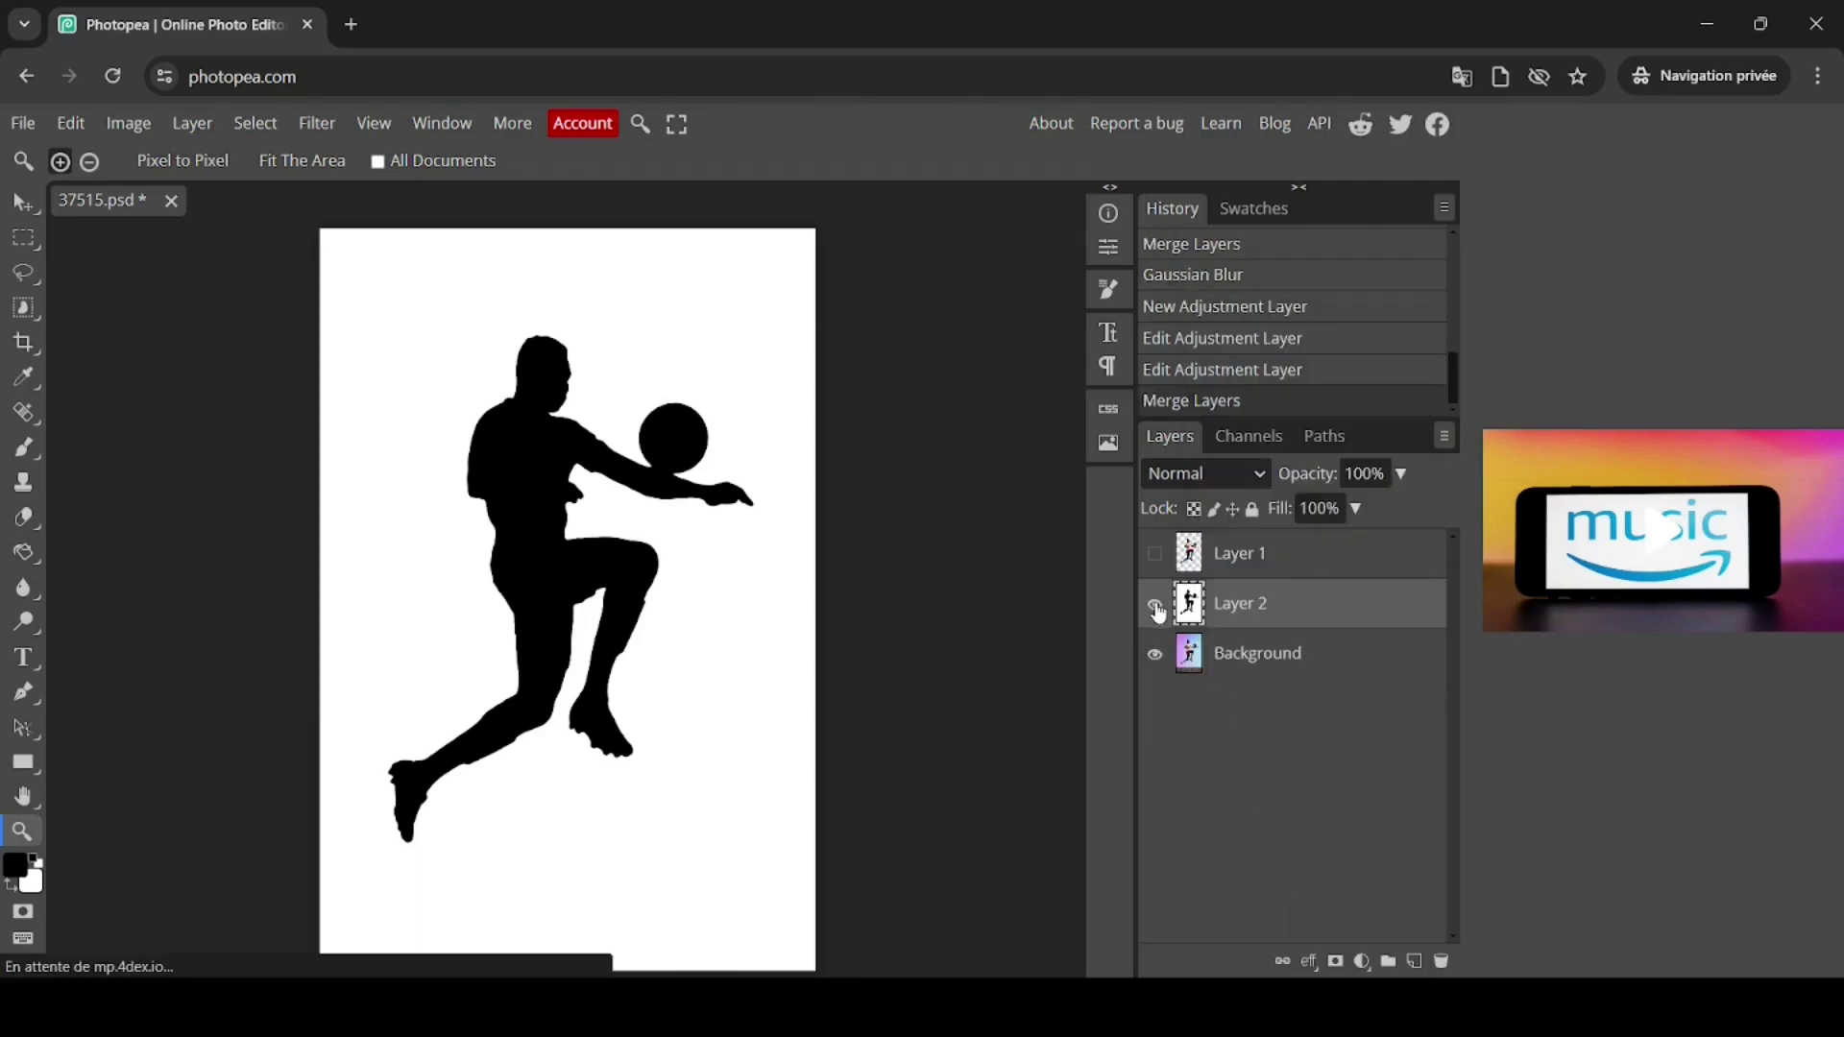
click(1155, 604)
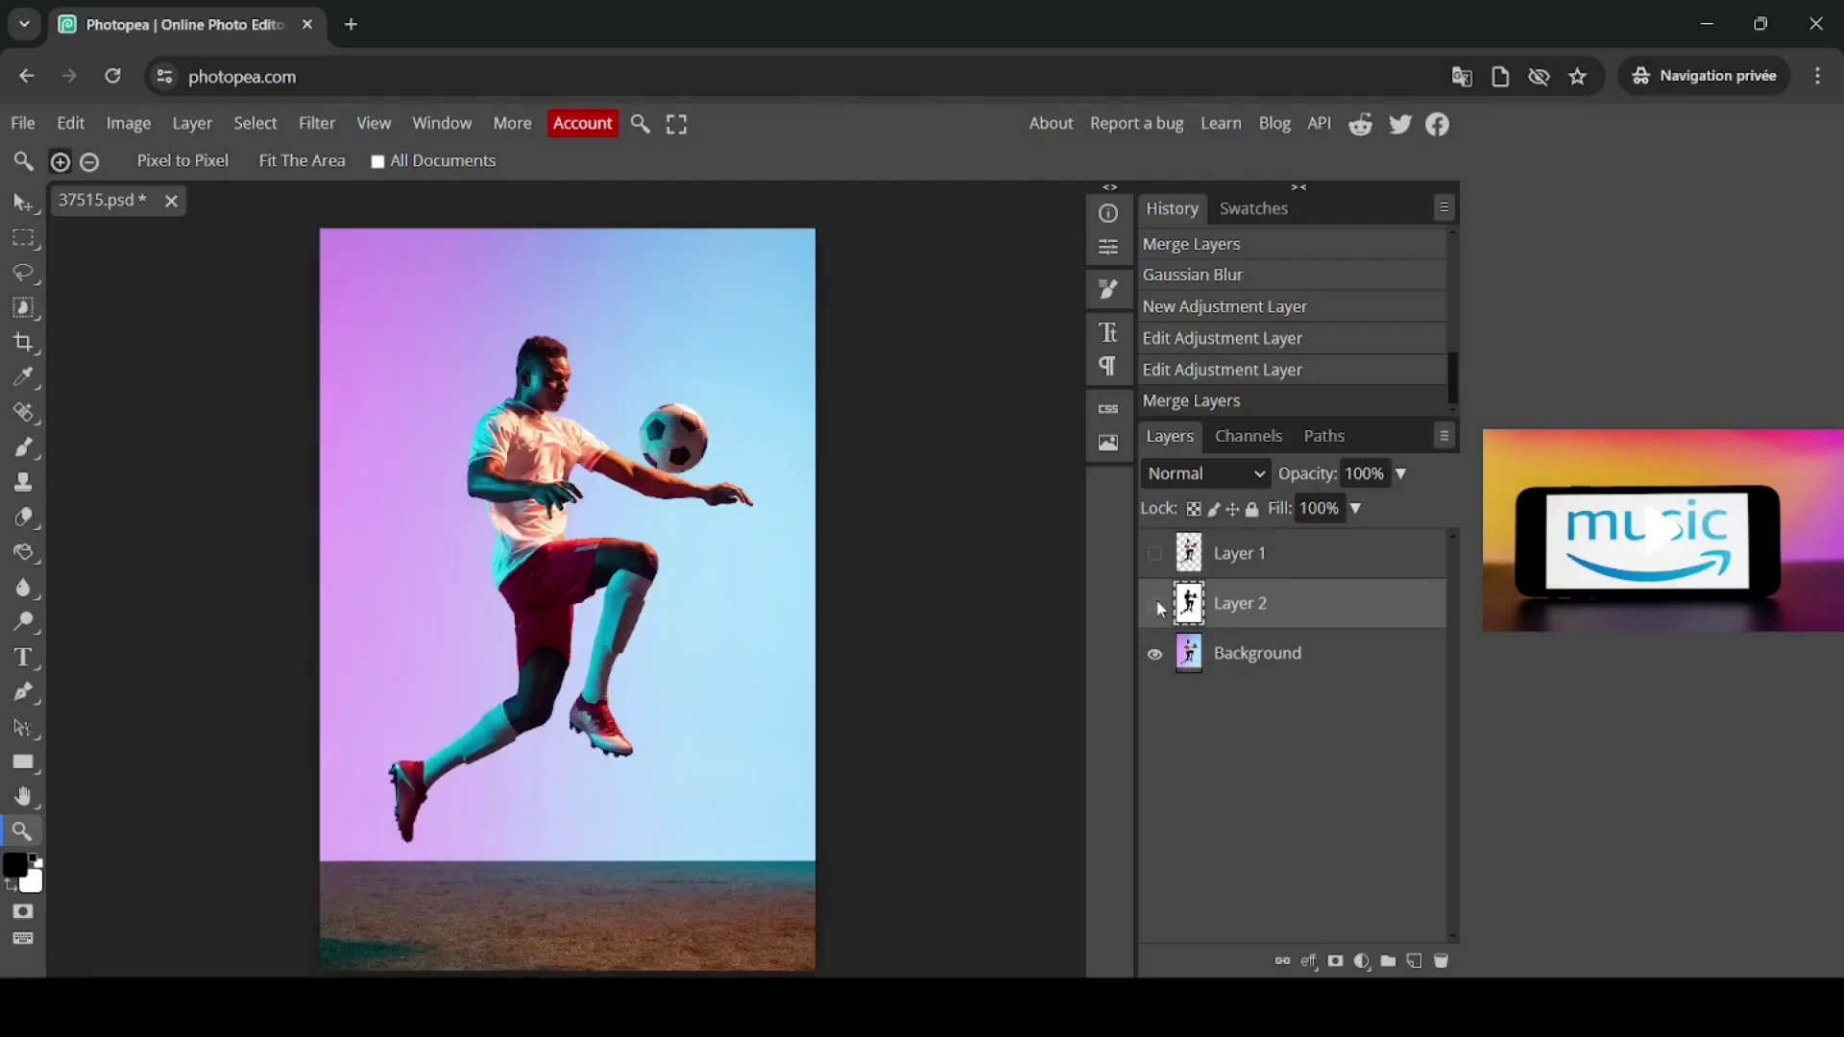
click(1157, 606)
click(1157, 605)
click(1156, 606)
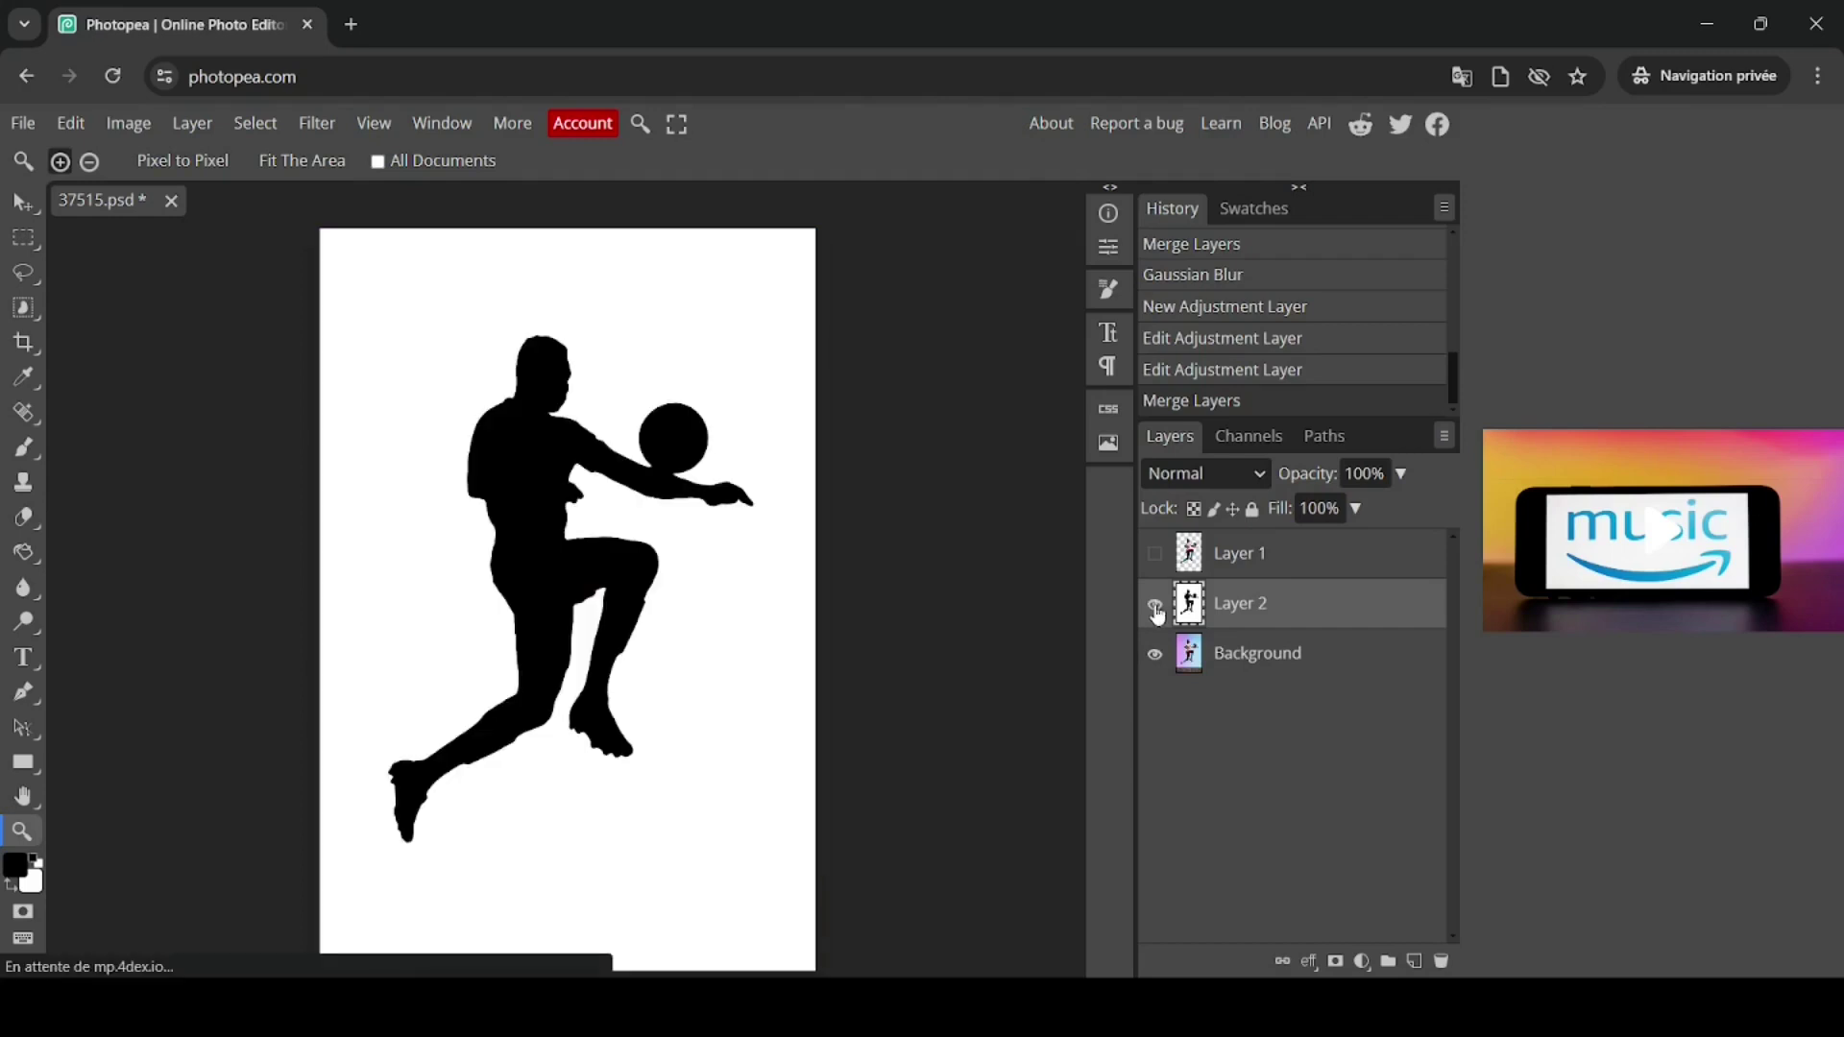